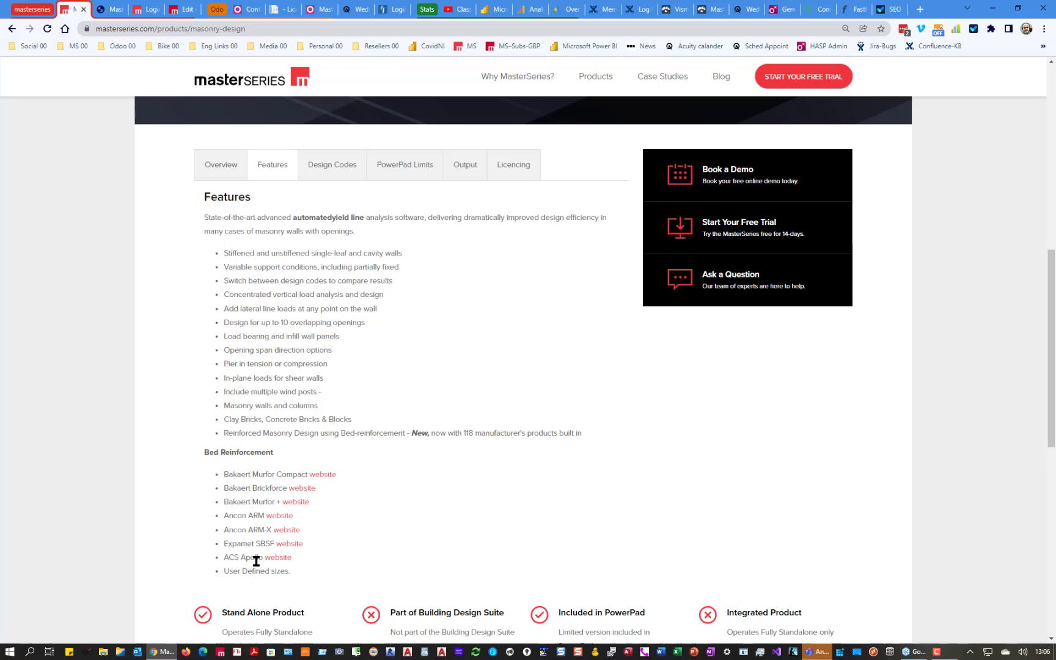
Review the design codes and Eurocode national annexes listed for the Masonry Design product.
scroll(327, 352, up, 2)
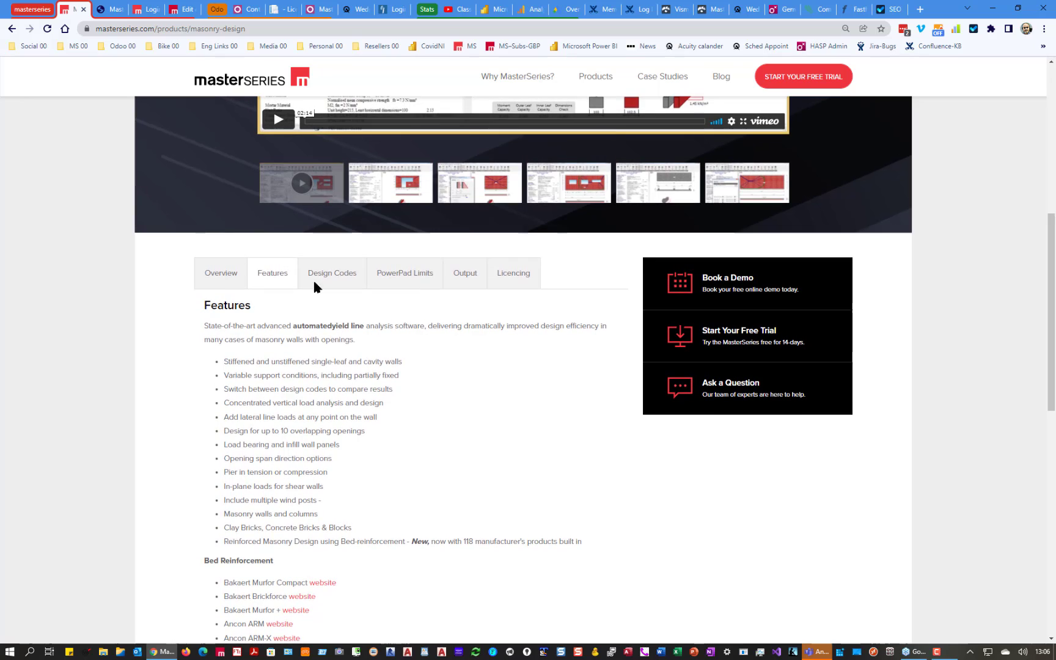
click(336, 274)
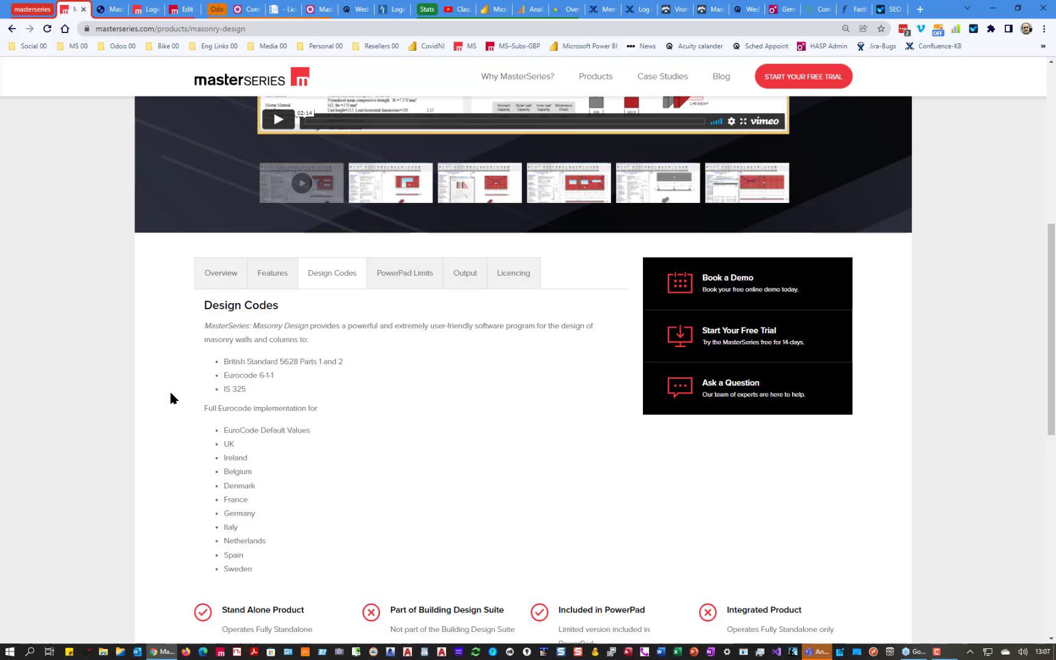
scroll(254, 449, down, 2)
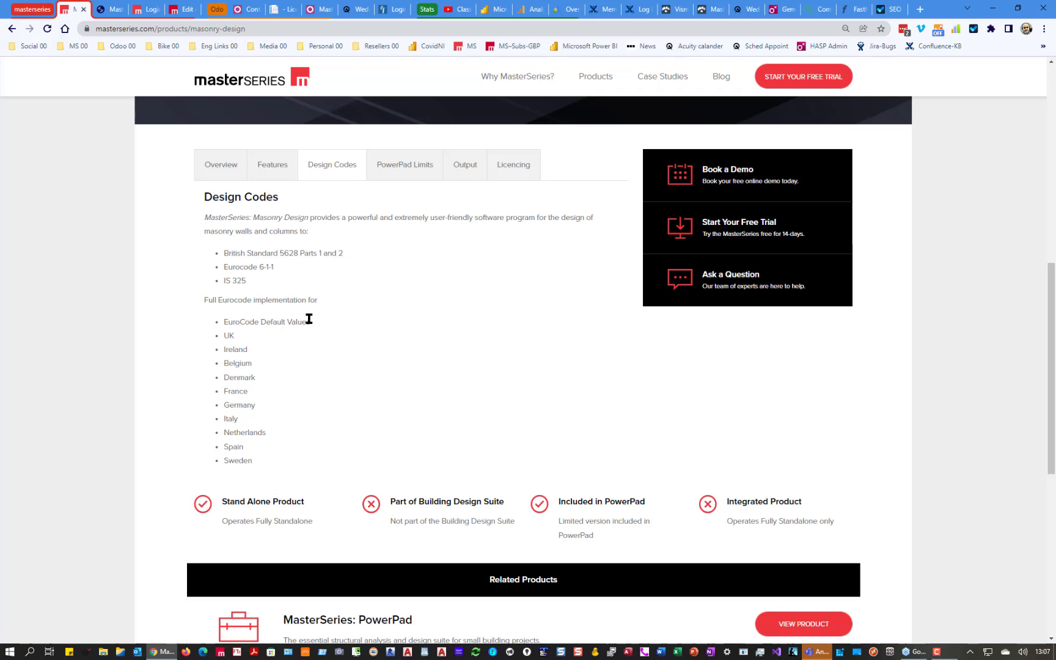
drag(309, 319, 209, 324)
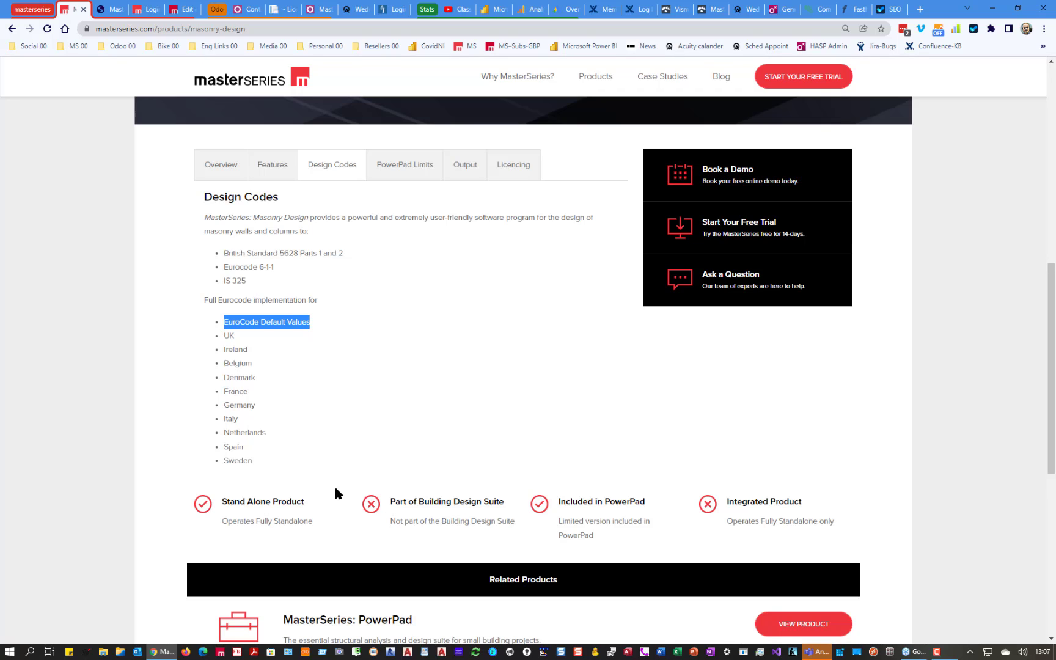
Examine the PowerPad limits of Masonry Design and the table comparing the PowerPad and full versions.
click(402, 169)
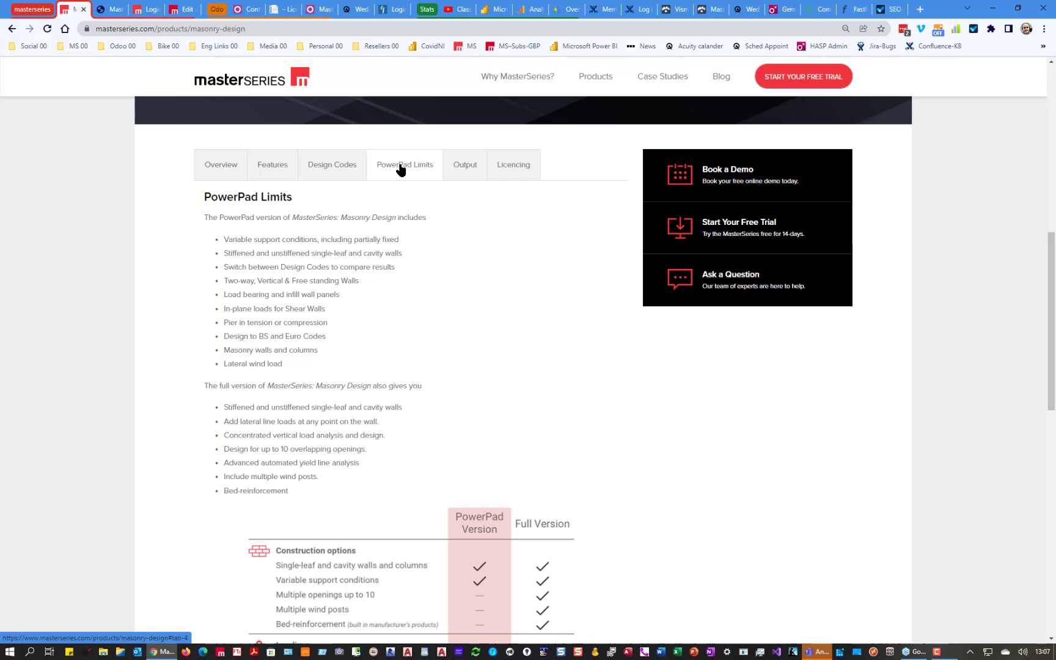
scroll(454, 309, down, 2)
scroll(454, 308, down, 4)
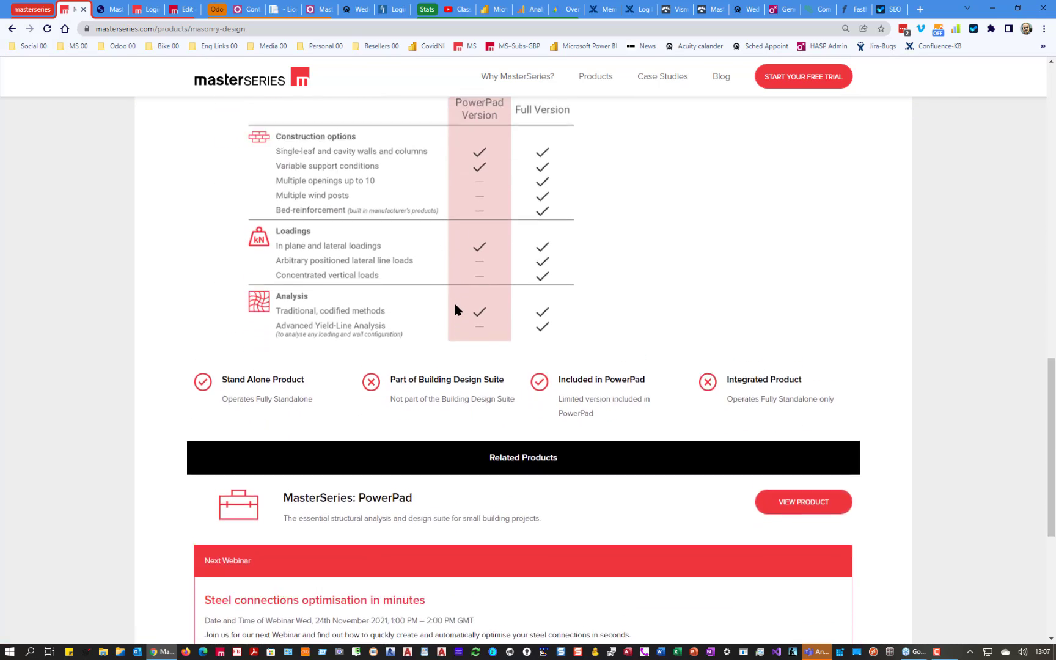
scroll(452, 305, up, 1)
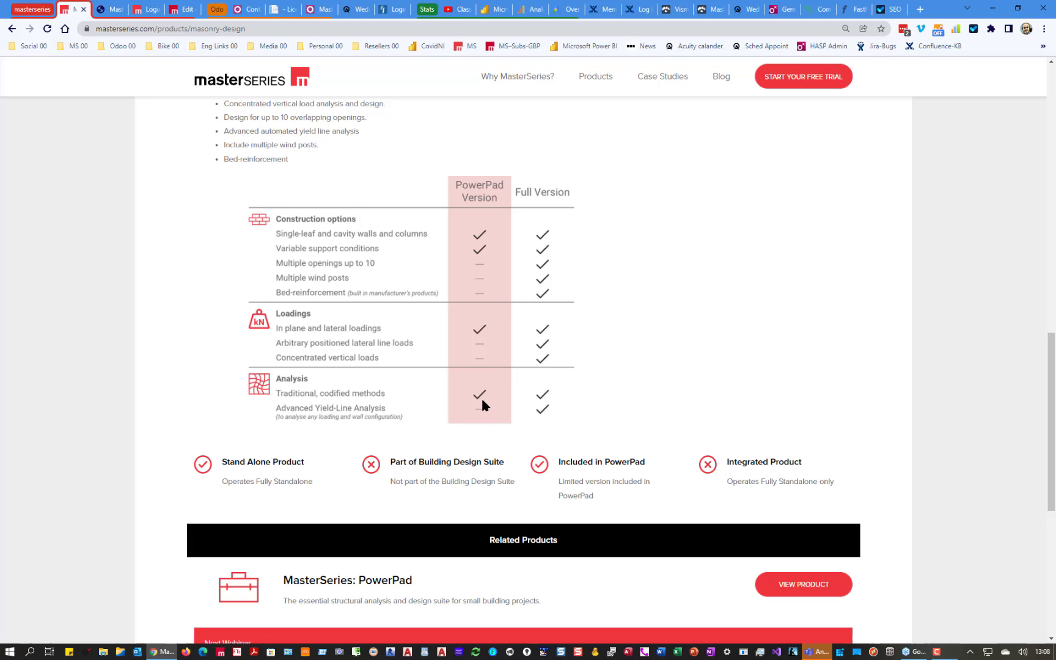
scroll(496, 405, up, 15)
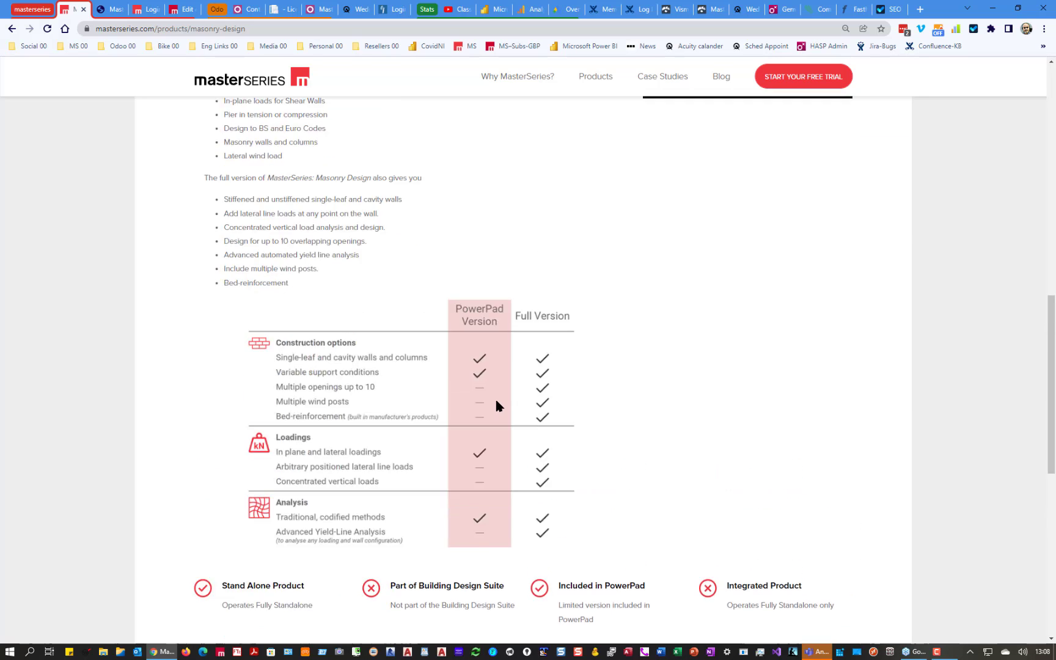
Minimize the browser, launch MasterSeries and start it with the Log in MasterSeries Only licence option.
click(991, 9)
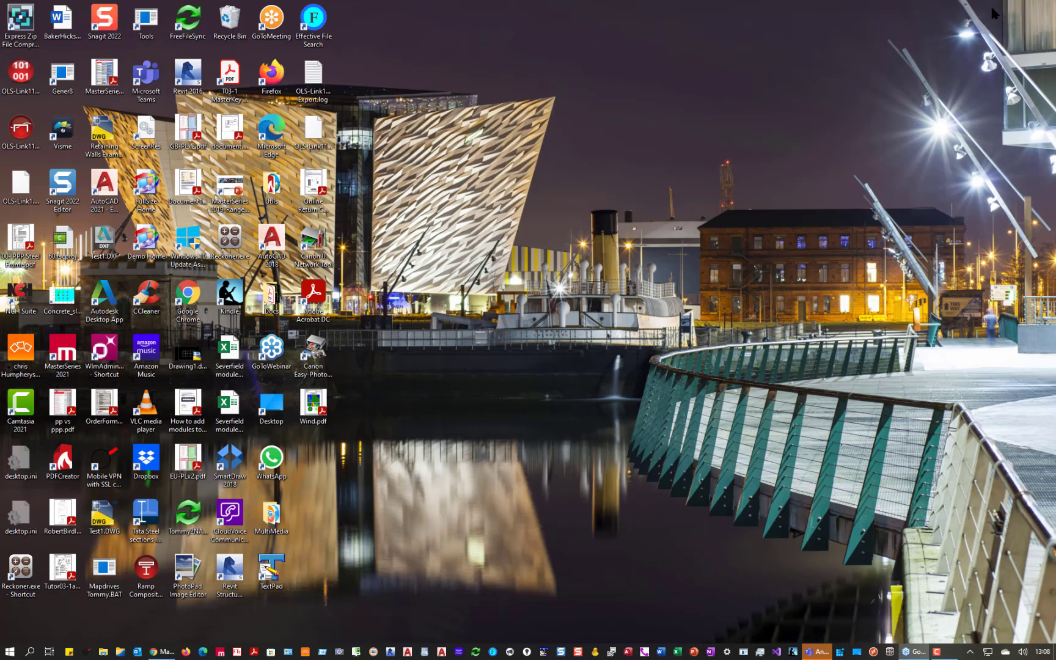
click(220, 652)
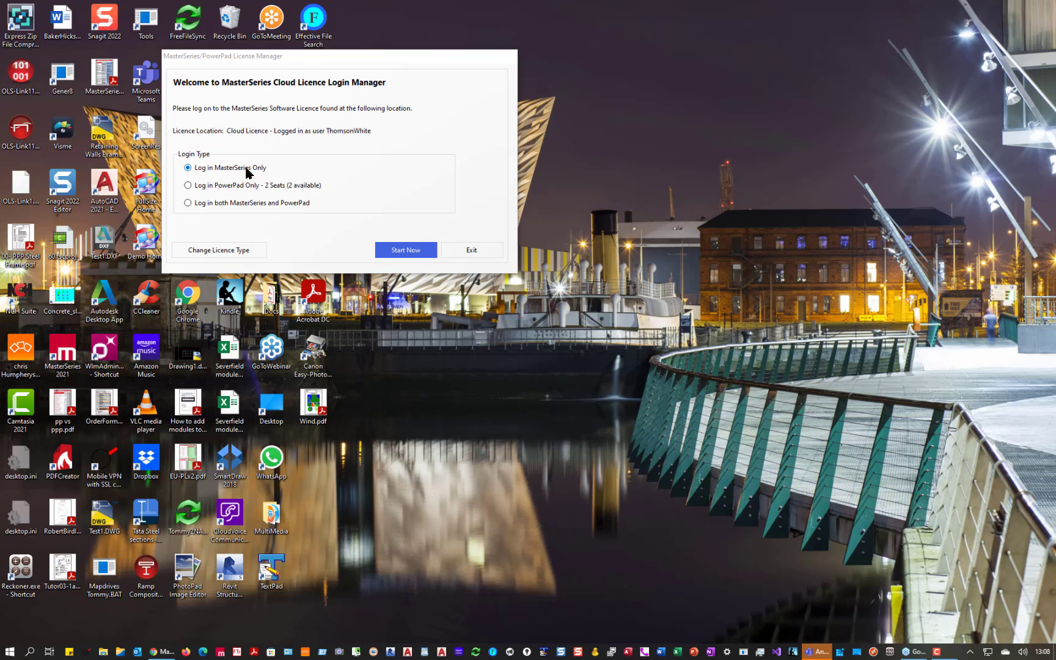
click(405, 250)
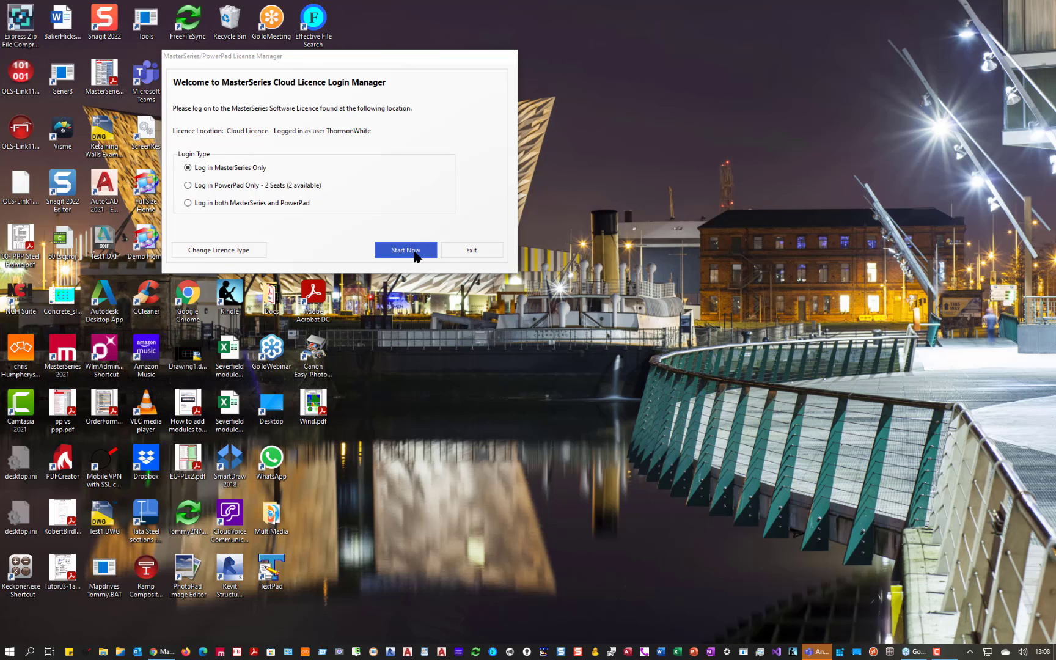
click(407, 251)
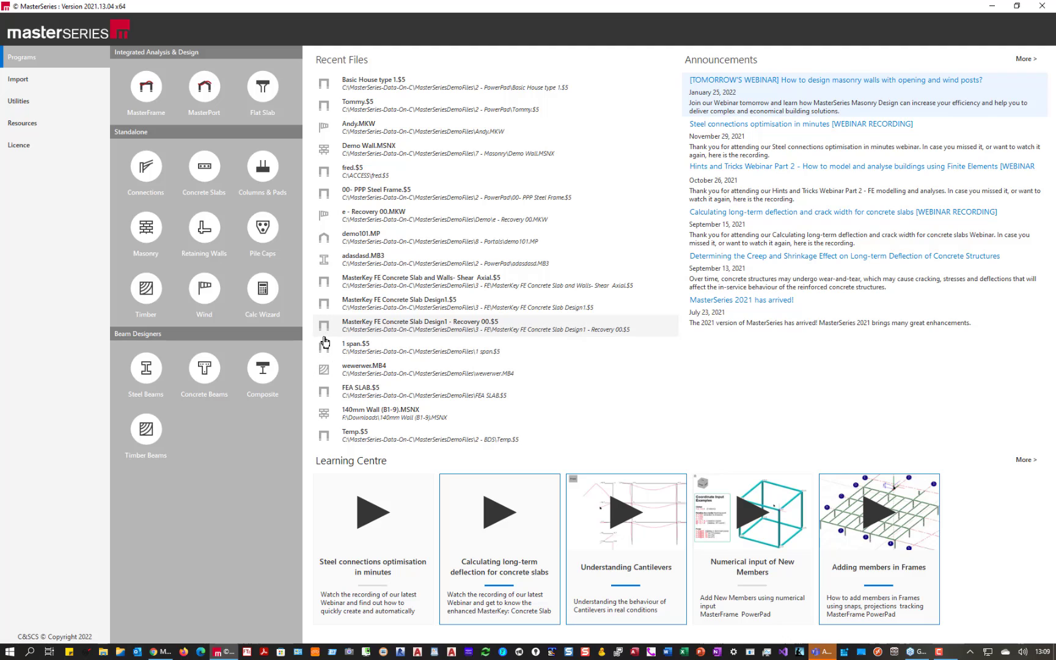
Open the recent masonry file Demo Wall.MSNX and go to its Wall with Wind brief.
click(387, 84)
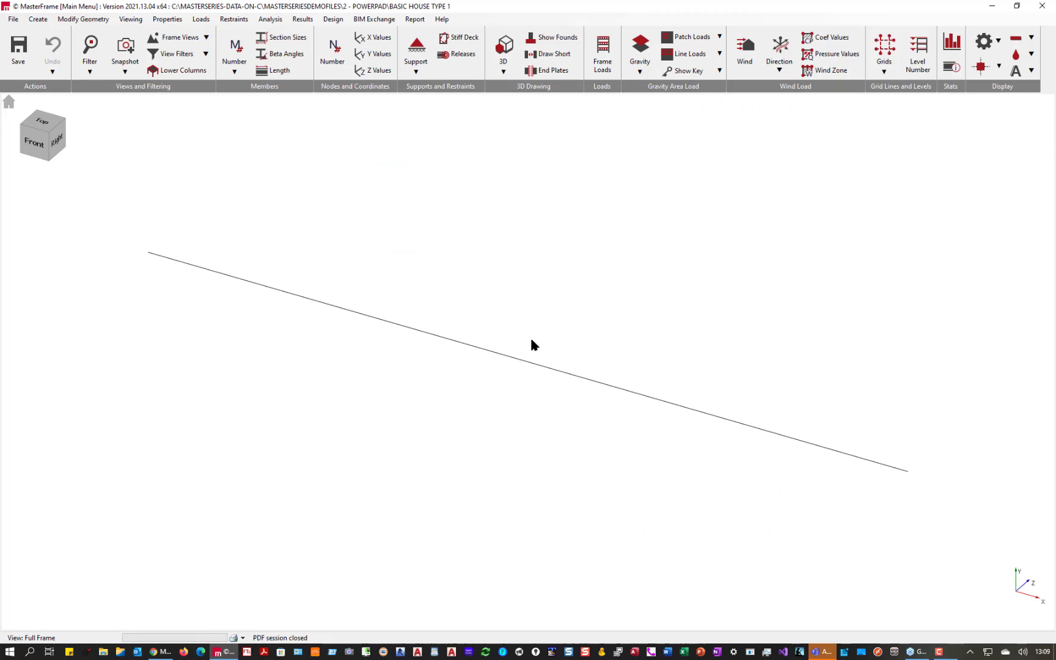
click(1046, 7)
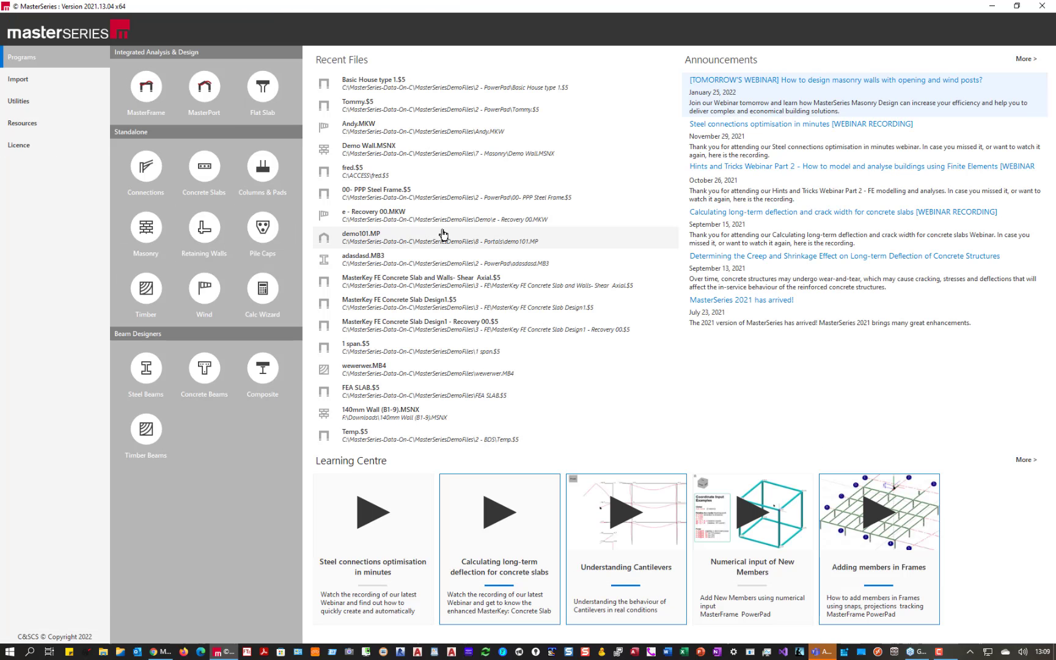
click(406, 153)
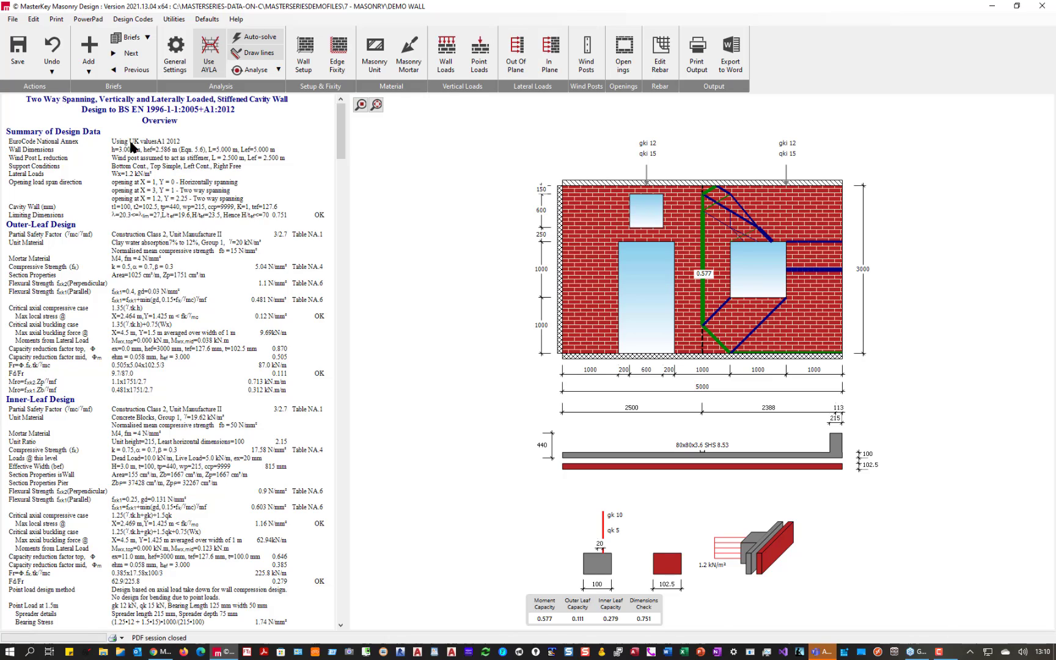
click(134, 69)
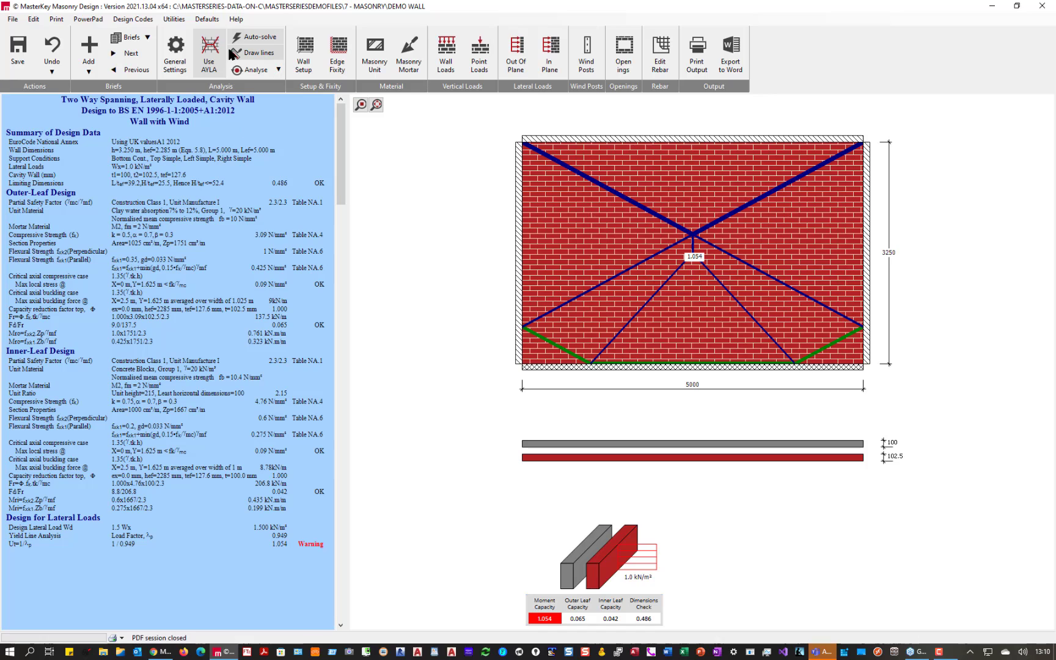
Try the Medium node density for the wall's yield line analysis and return it to Course.
click(278, 70)
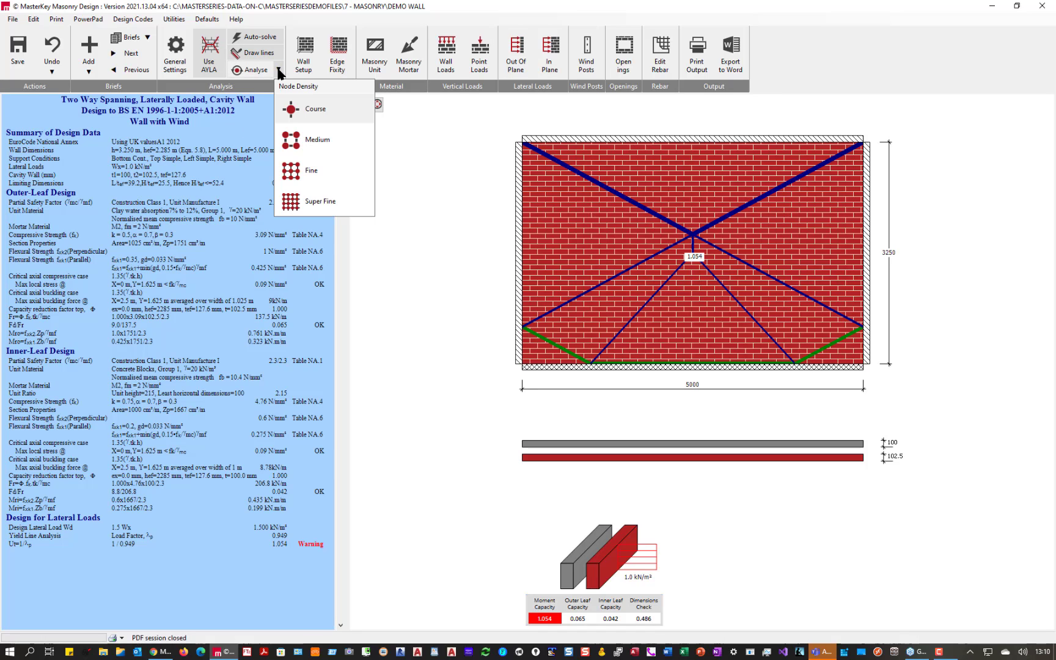
click(332, 140)
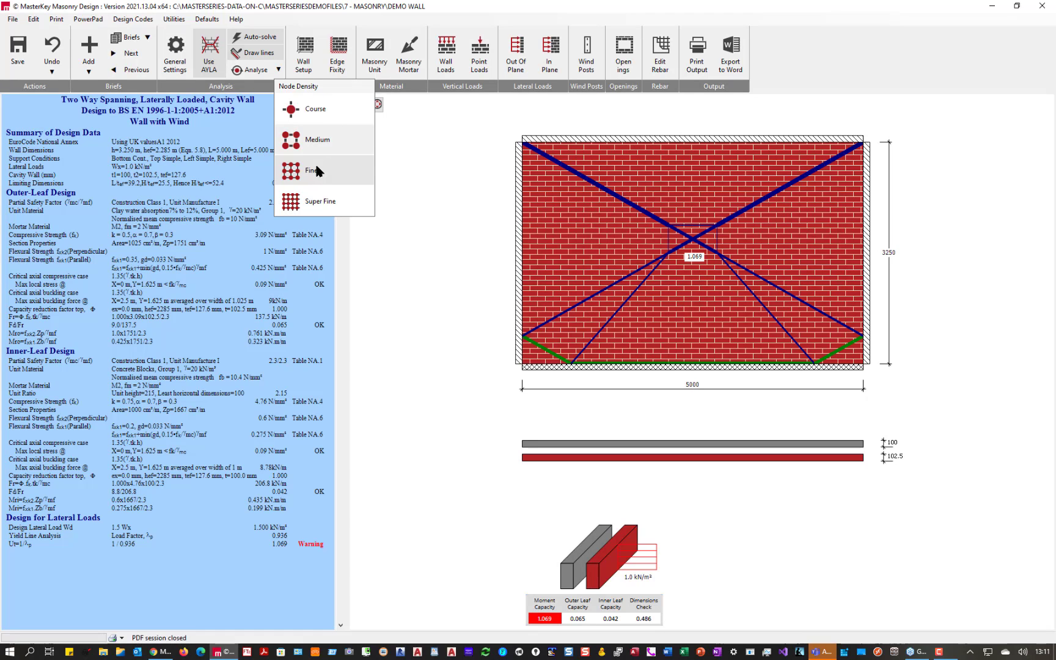
click(327, 107)
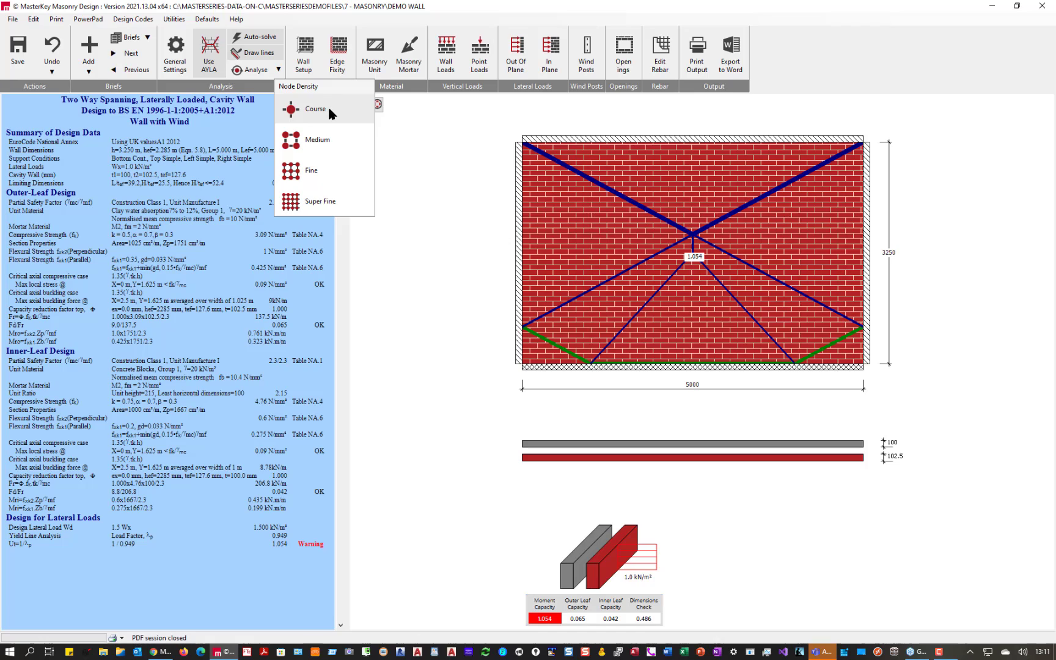
Turn off automatic solving and set the masonry wall's height to 3.5 m.
click(253, 35)
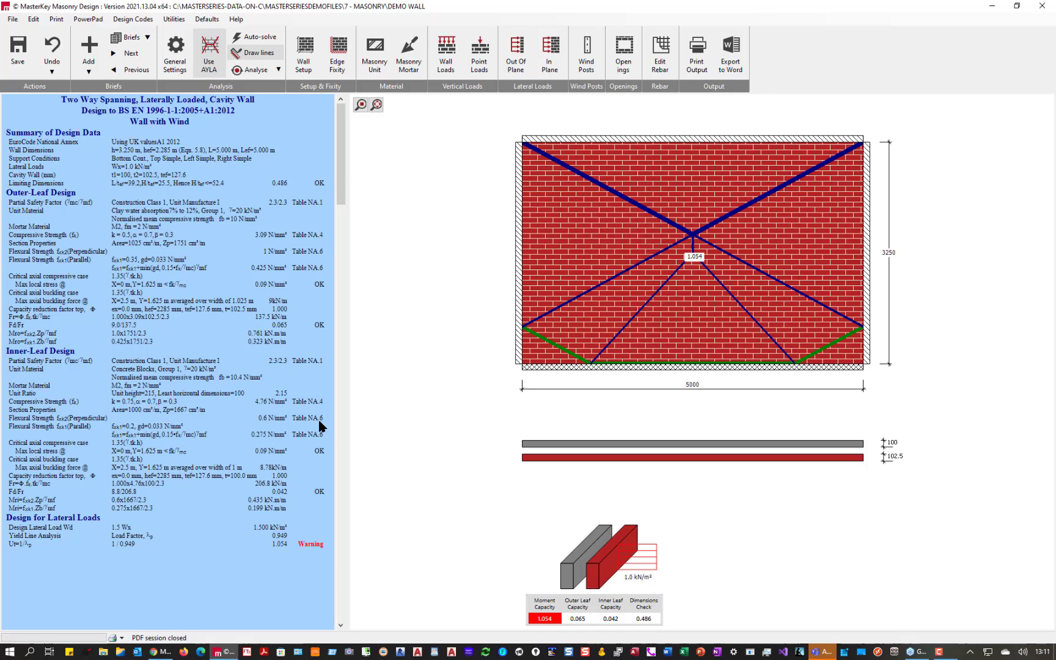
click(302, 60)
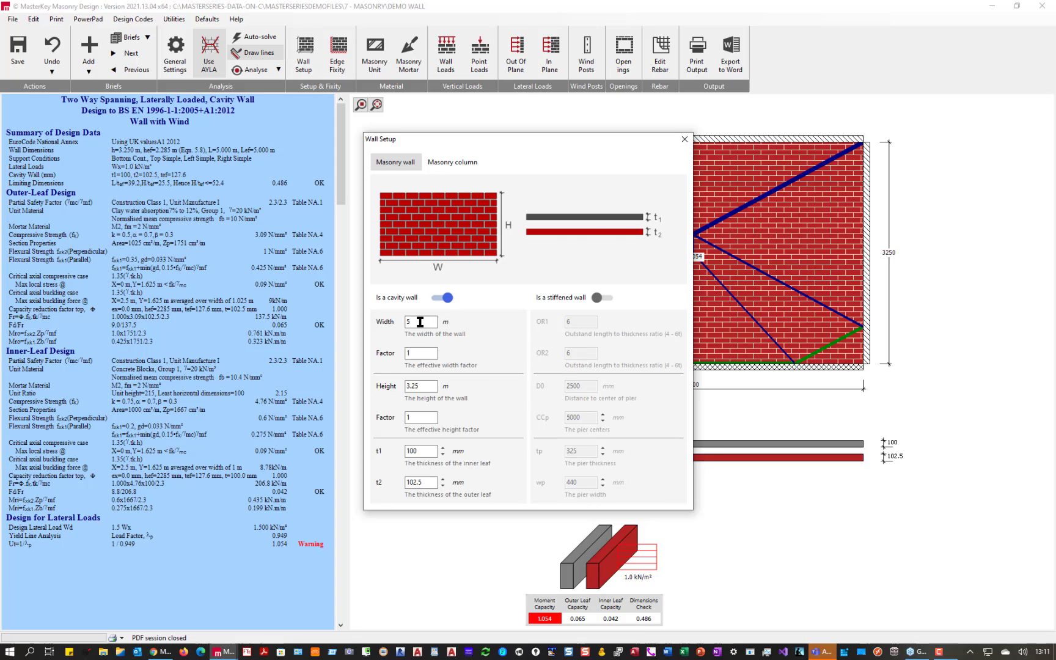
double_click(428, 384)
text(5)
click(684, 138)
Inspect the separate inner and outer leaf edge fixities and restore the outer leaf to the same values as the inner.
click(338, 64)
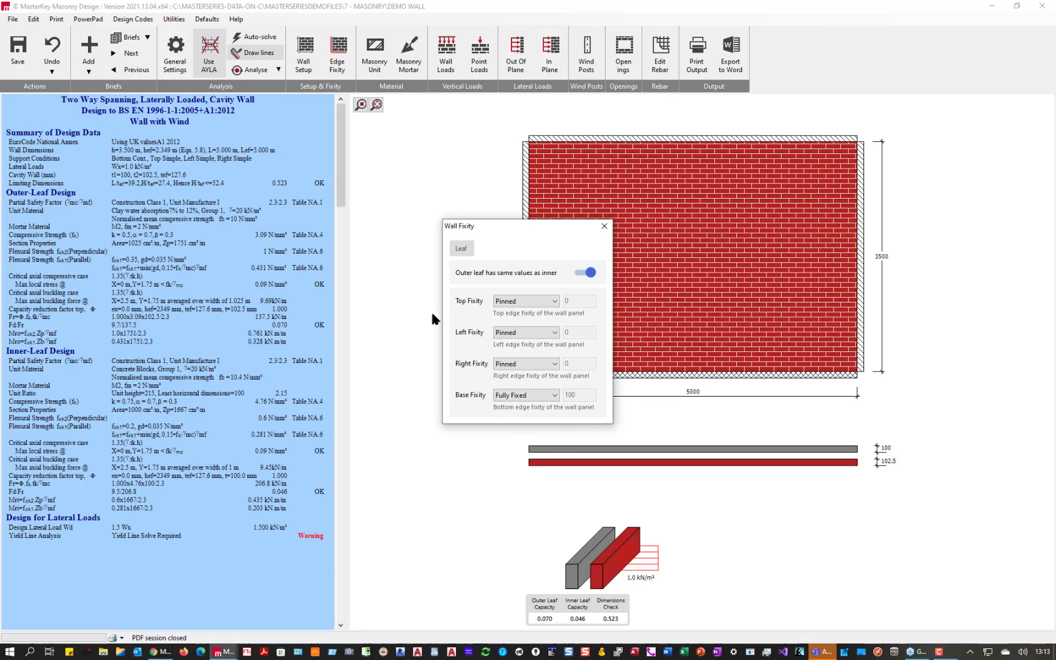
click(588, 273)
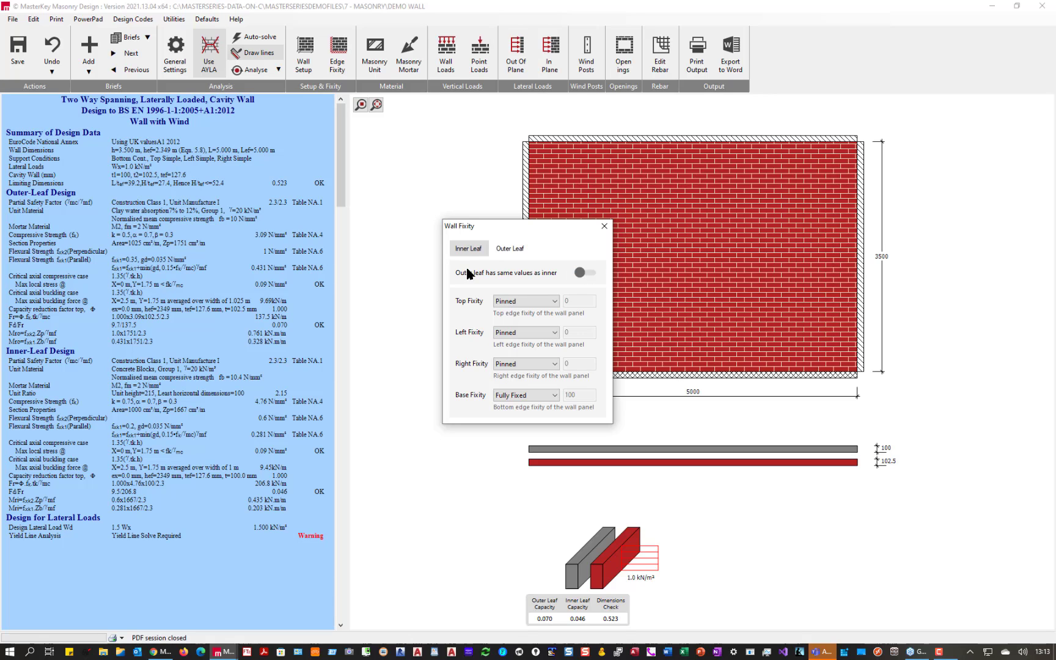
click(521, 250)
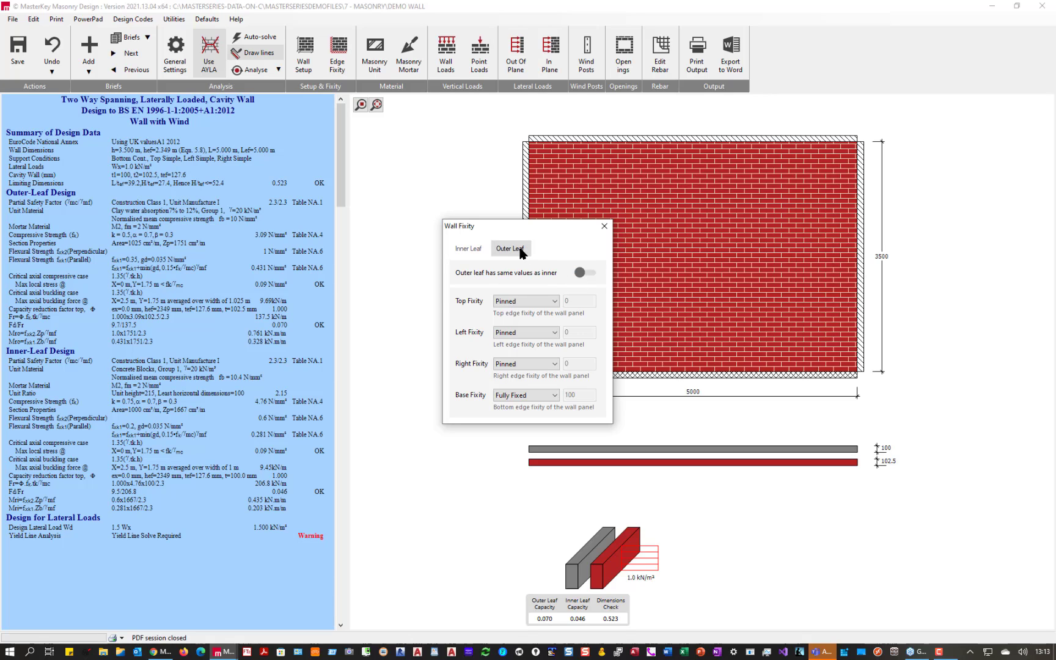
click(466, 248)
click(581, 273)
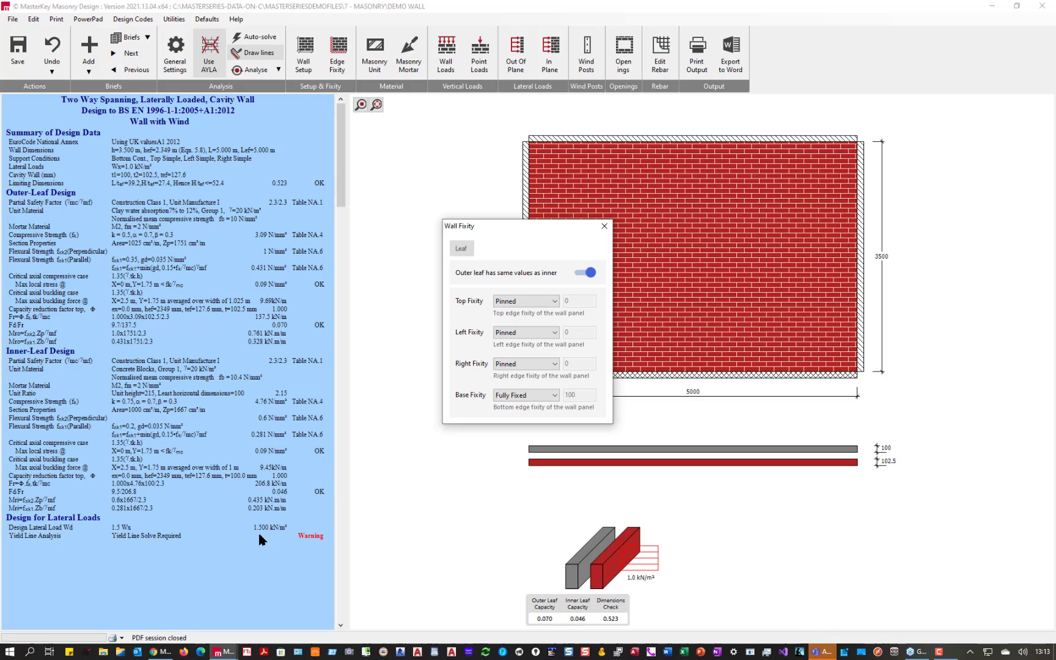
click(603, 229)
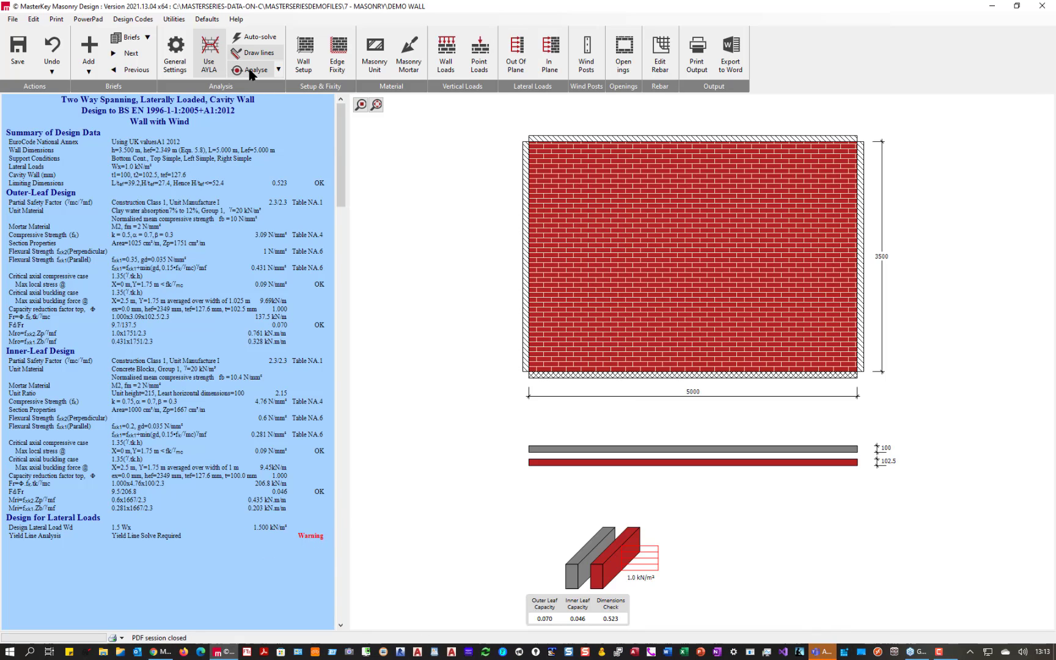
Run the yield line analysis before and after changing the wall's left edge fixity to Fully Fixed.
click(250, 71)
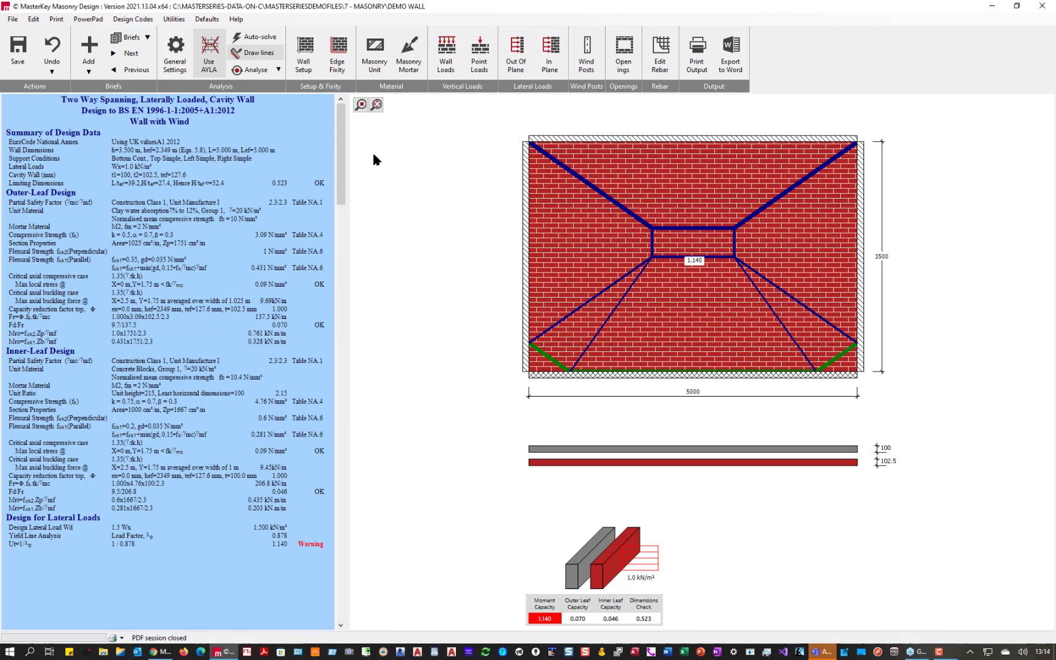
click(337, 54)
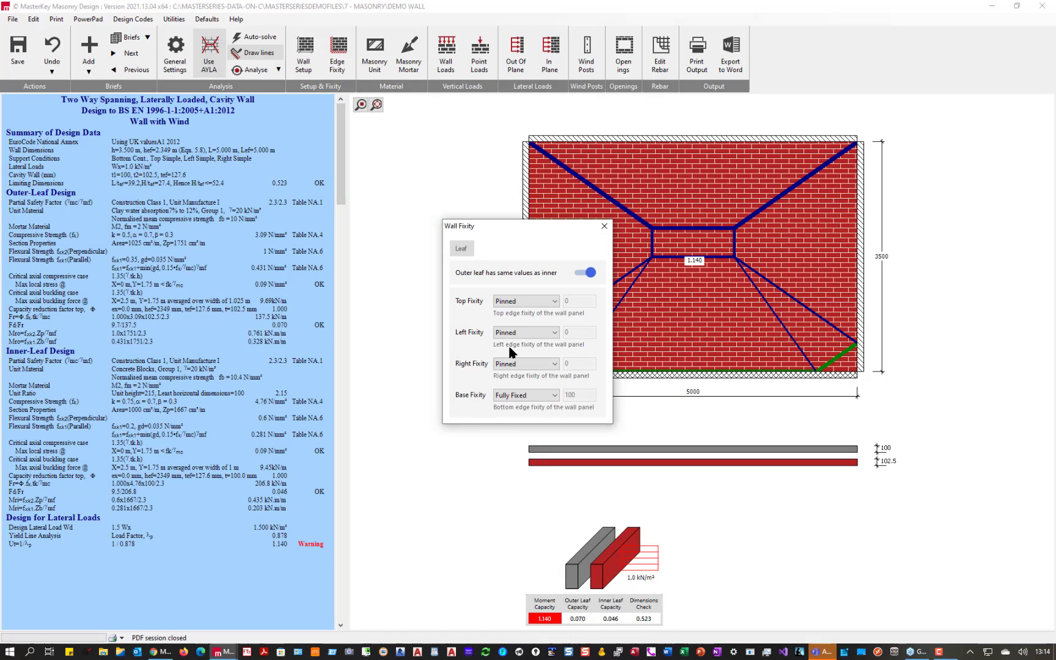
click(517, 333)
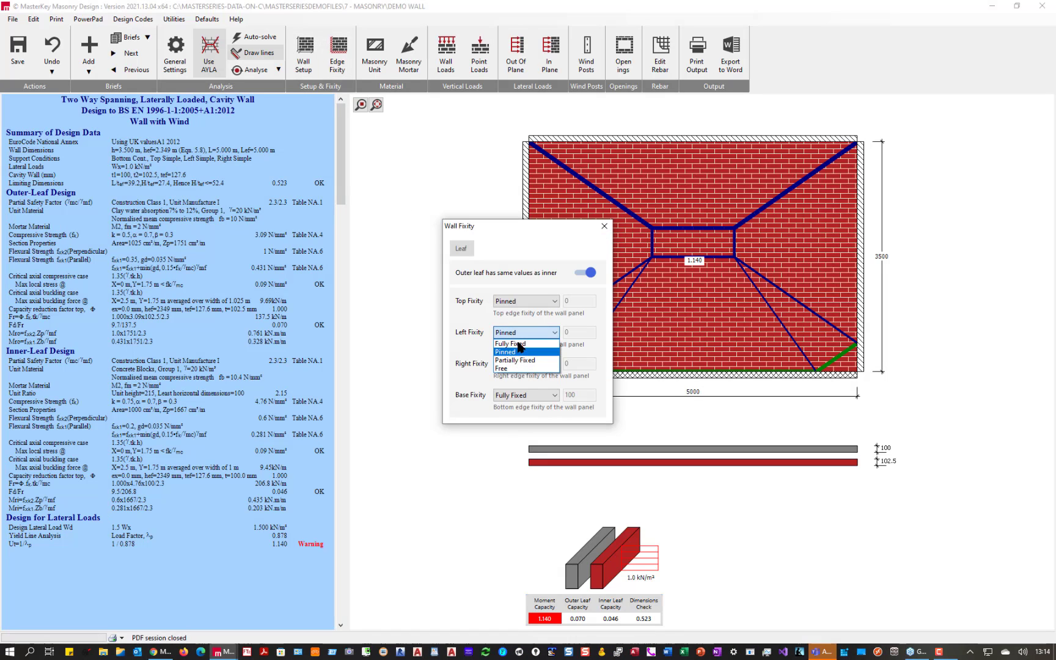
click(516, 343)
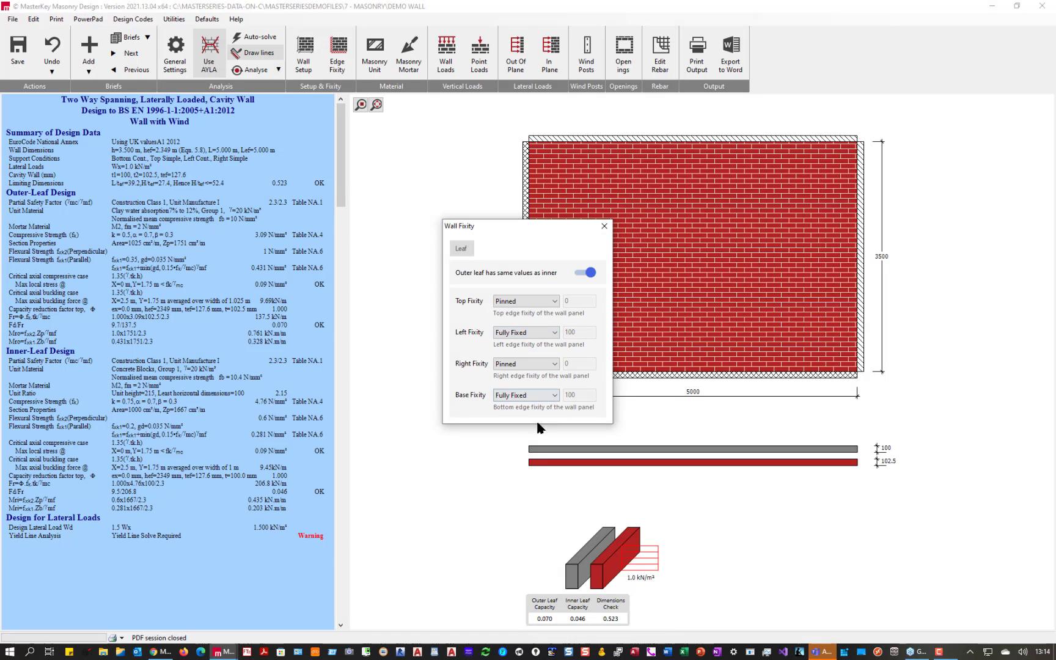
click(604, 227)
click(255, 71)
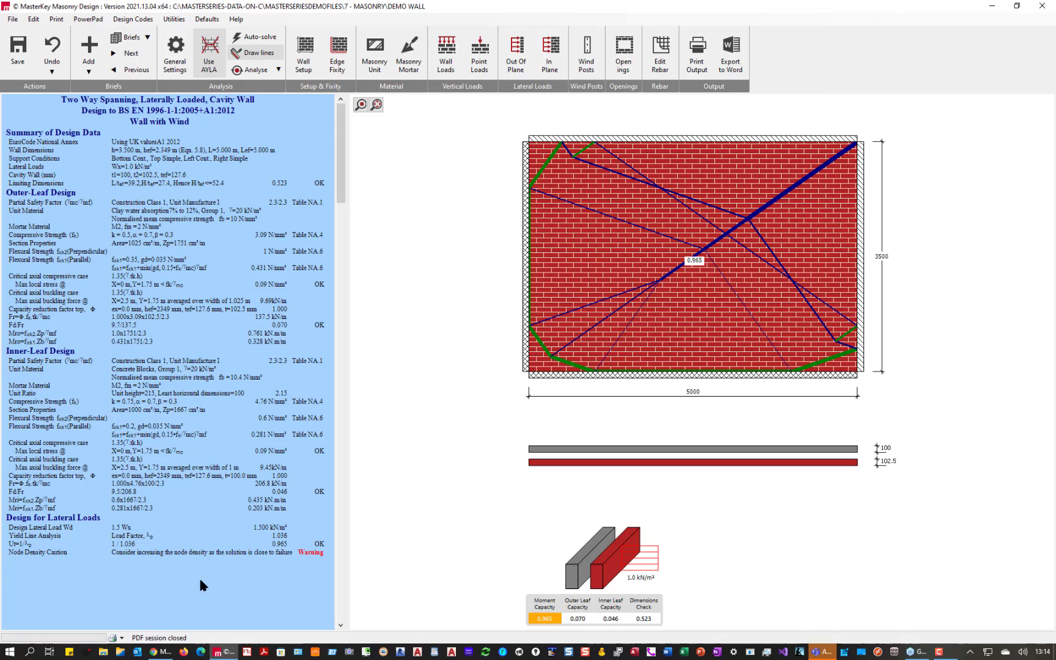
Set the node density to Medium and analyse the wall again.
click(278, 69)
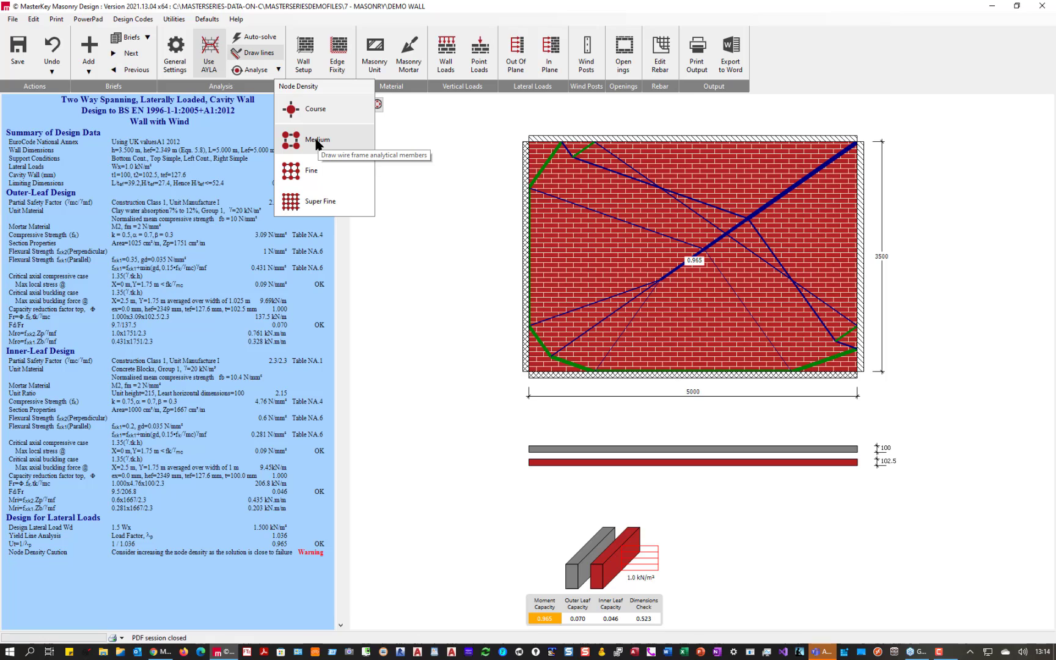
click(316, 141)
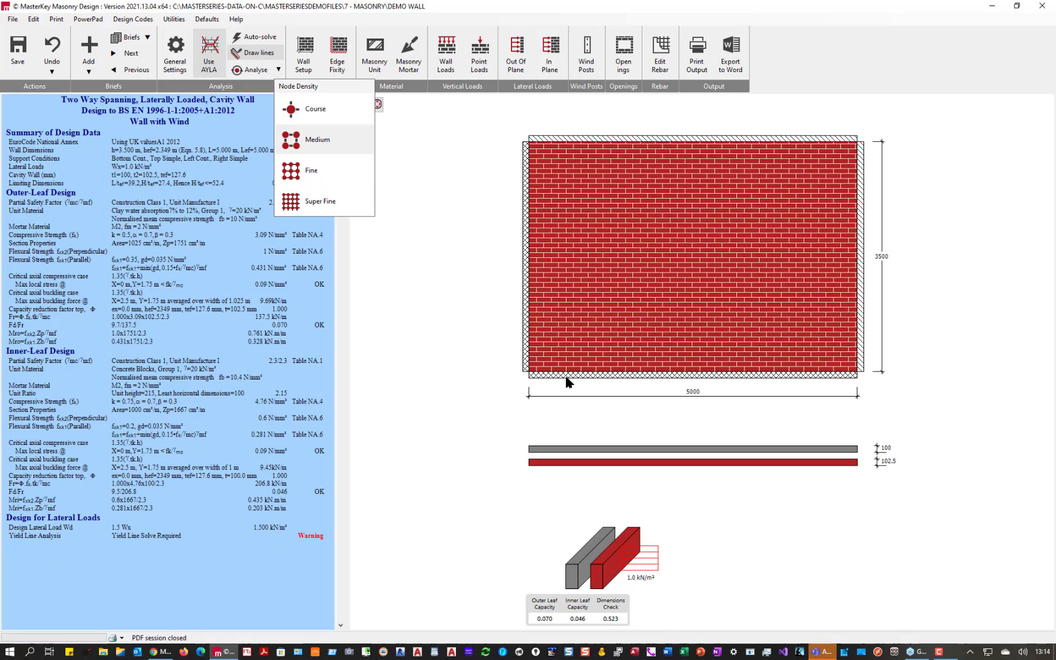
click(260, 73)
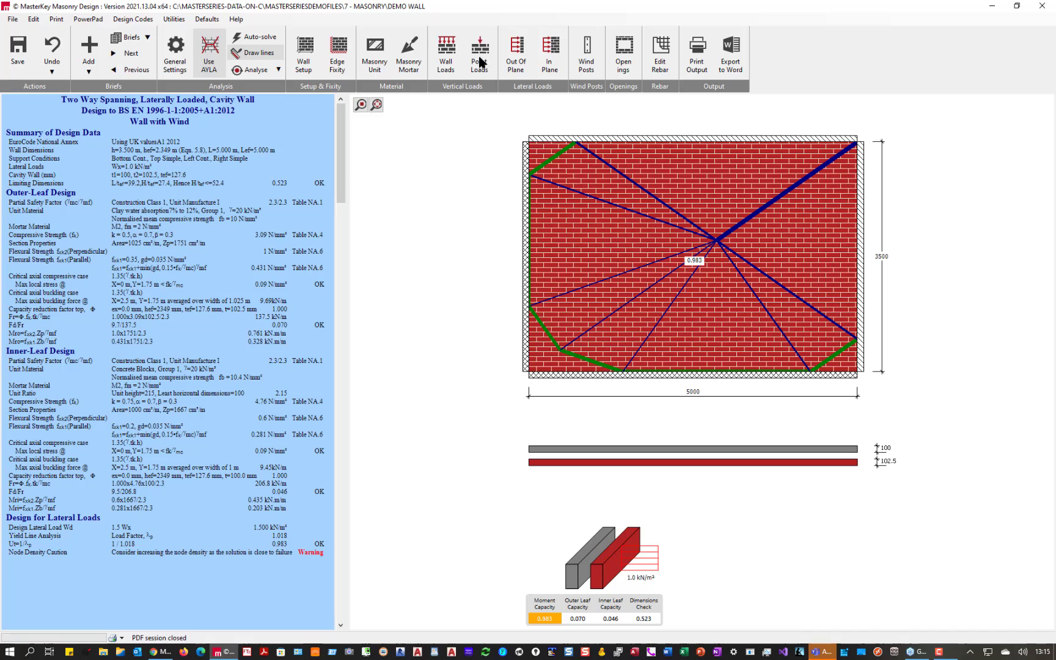
Analyse the wall with Fine node density for comparison and set the density back to Medium.
click(280, 70)
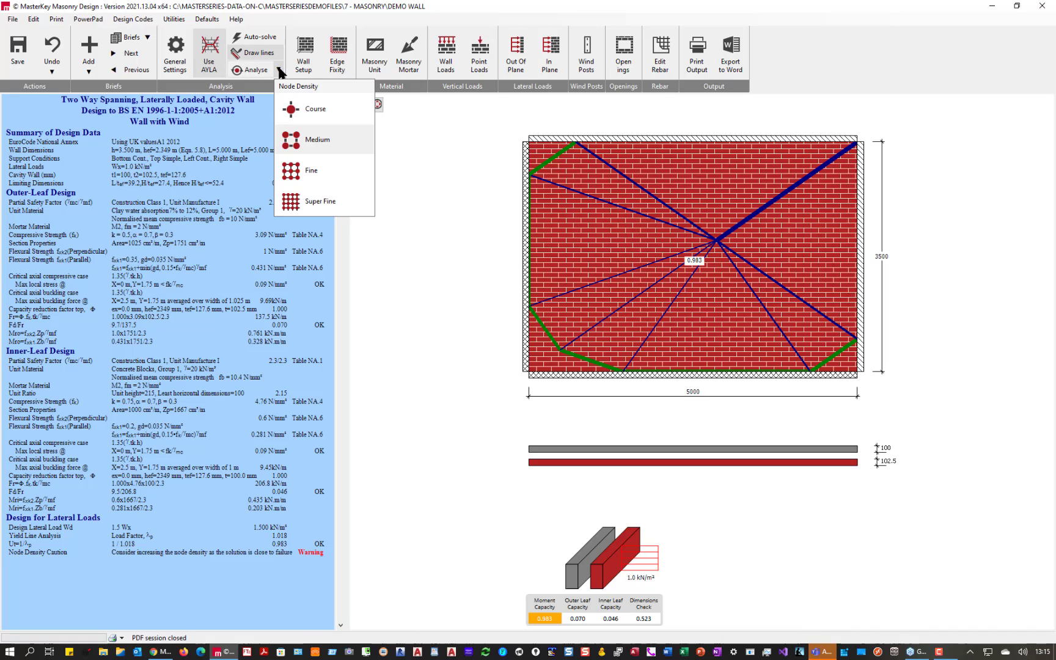
click(328, 174)
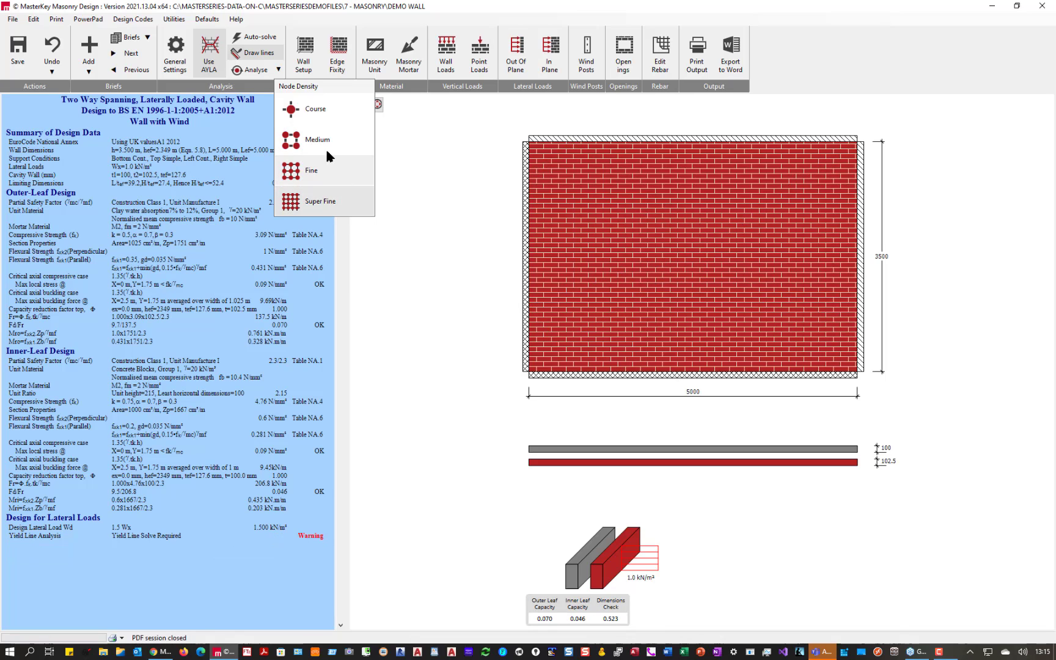
click(247, 71)
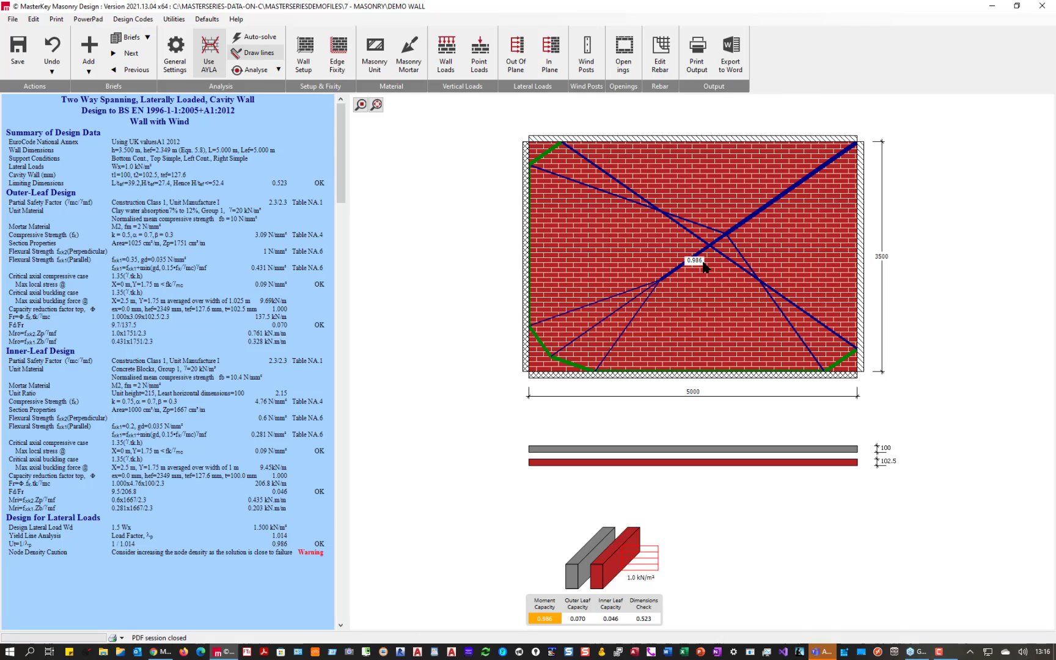
click(278, 70)
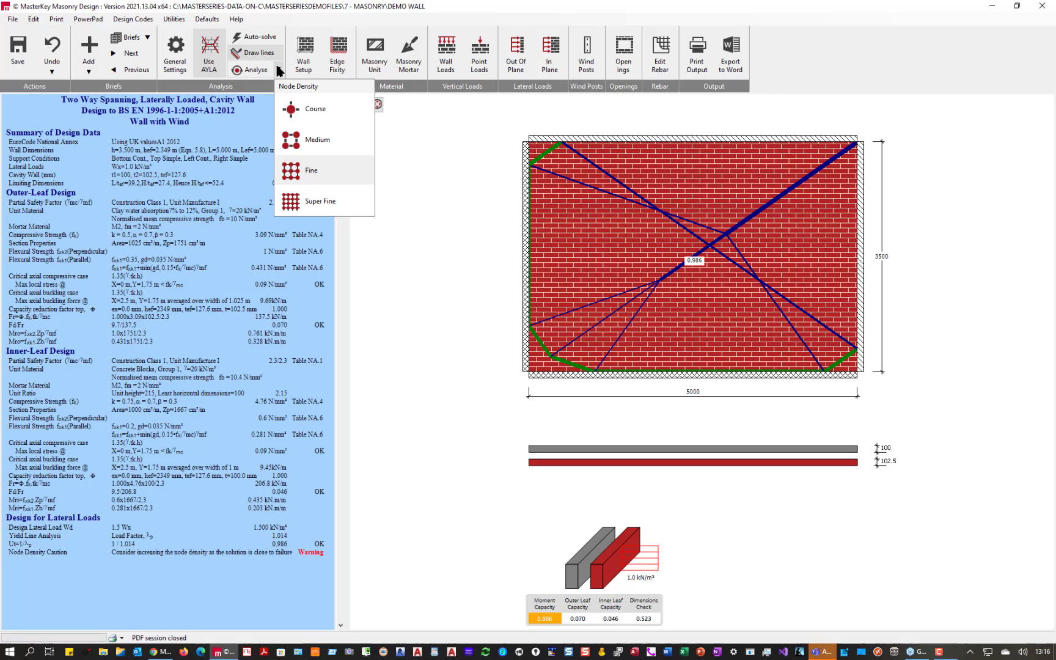
click(323, 140)
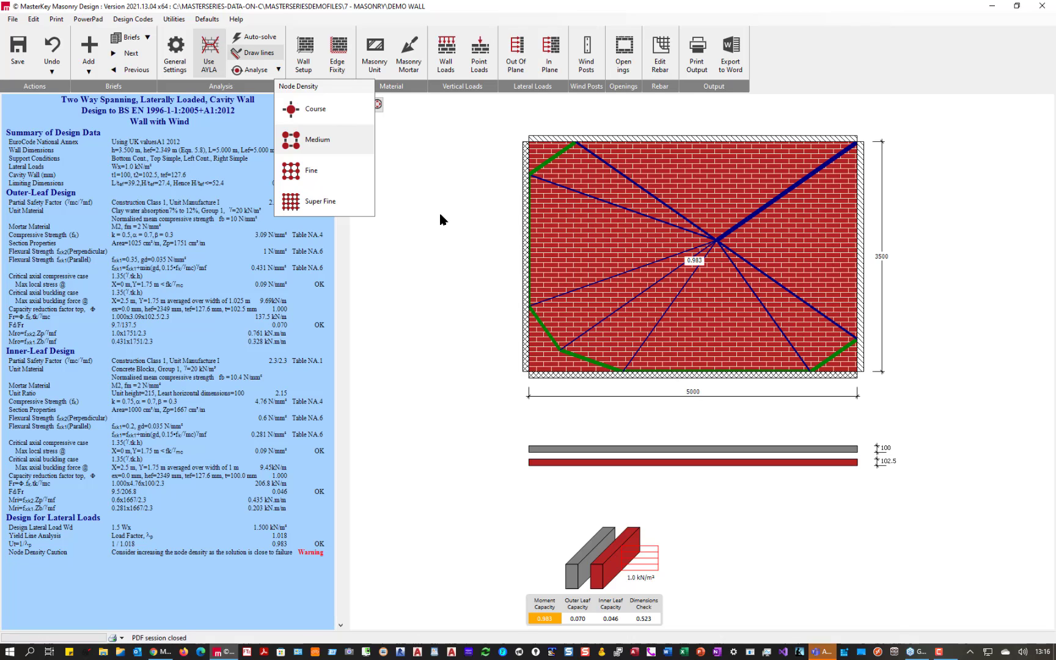
click(398, 124)
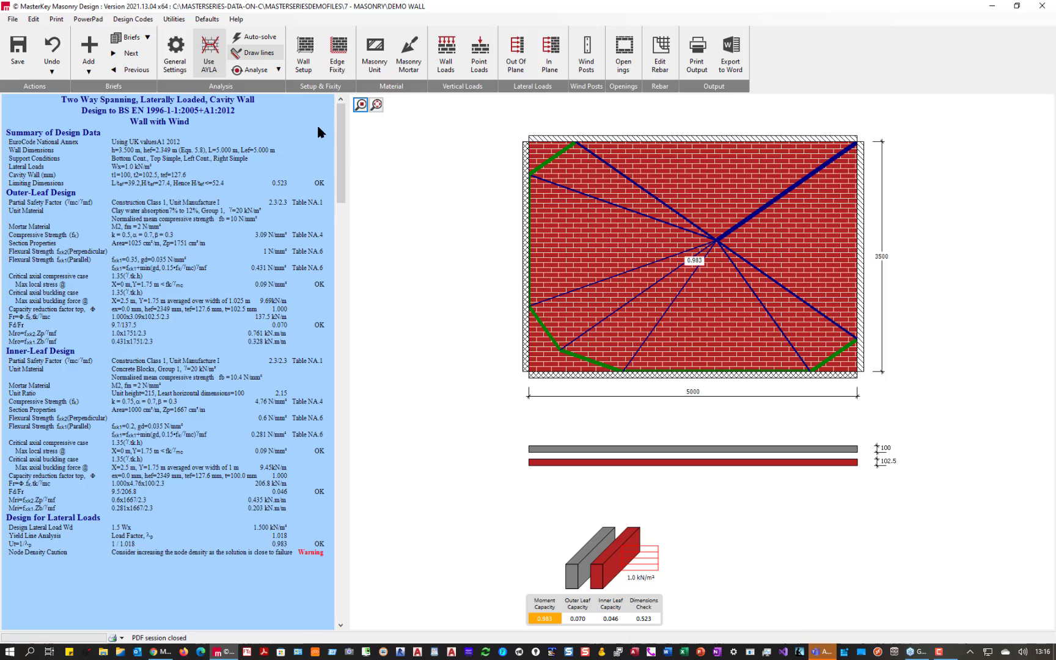
Set the normalised mean compressive strength of the inner leaf's concrete blocks to 17.5 N/mm².
click(374, 55)
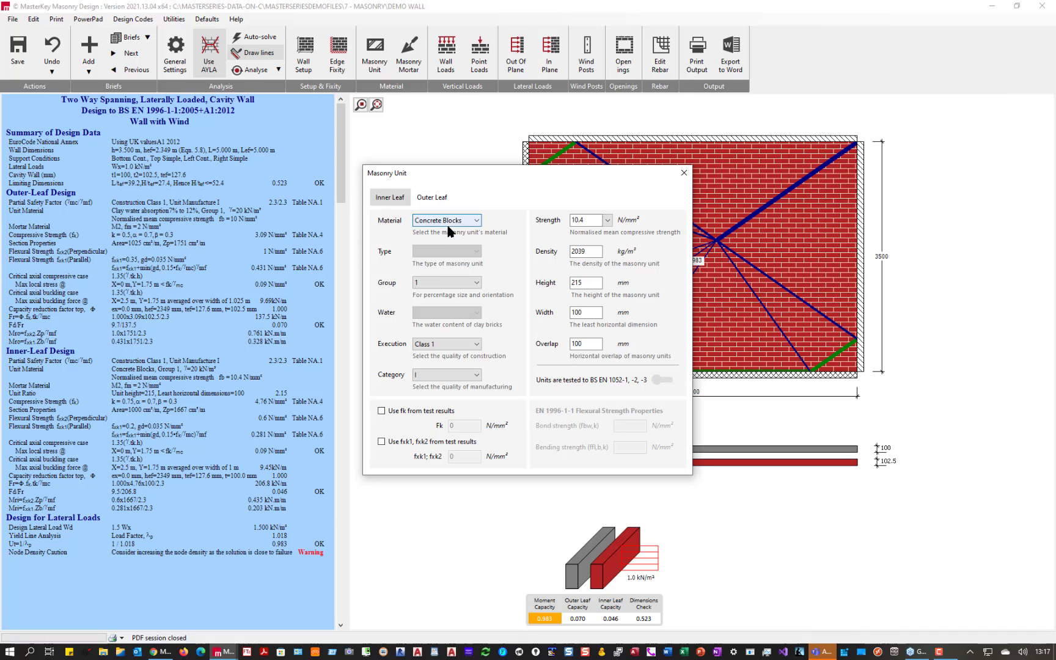
click(607, 221)
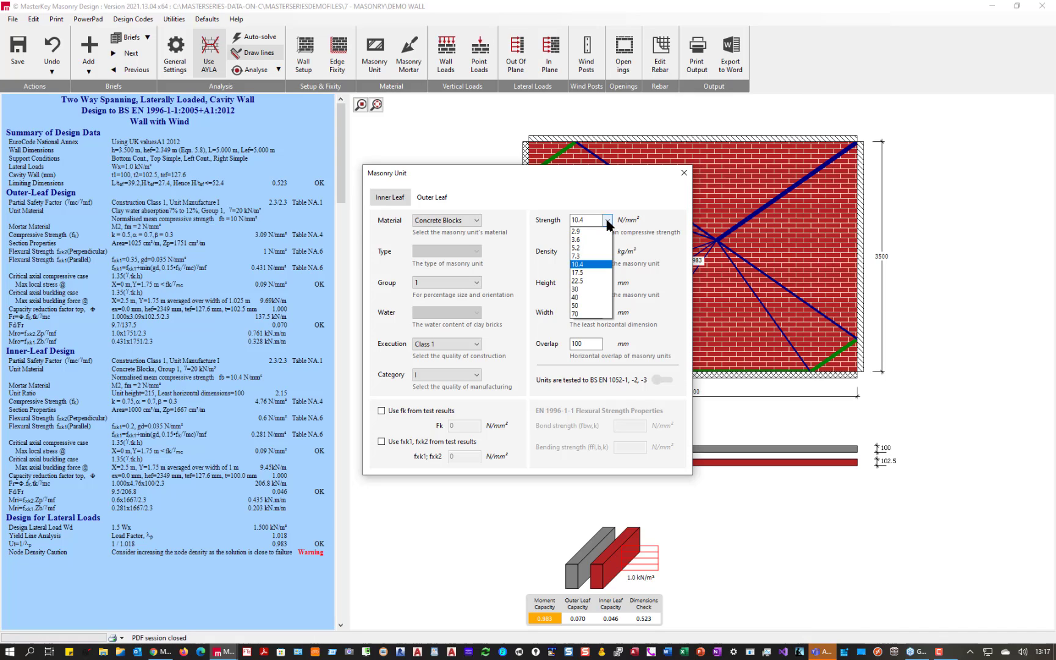
click(596, 273)
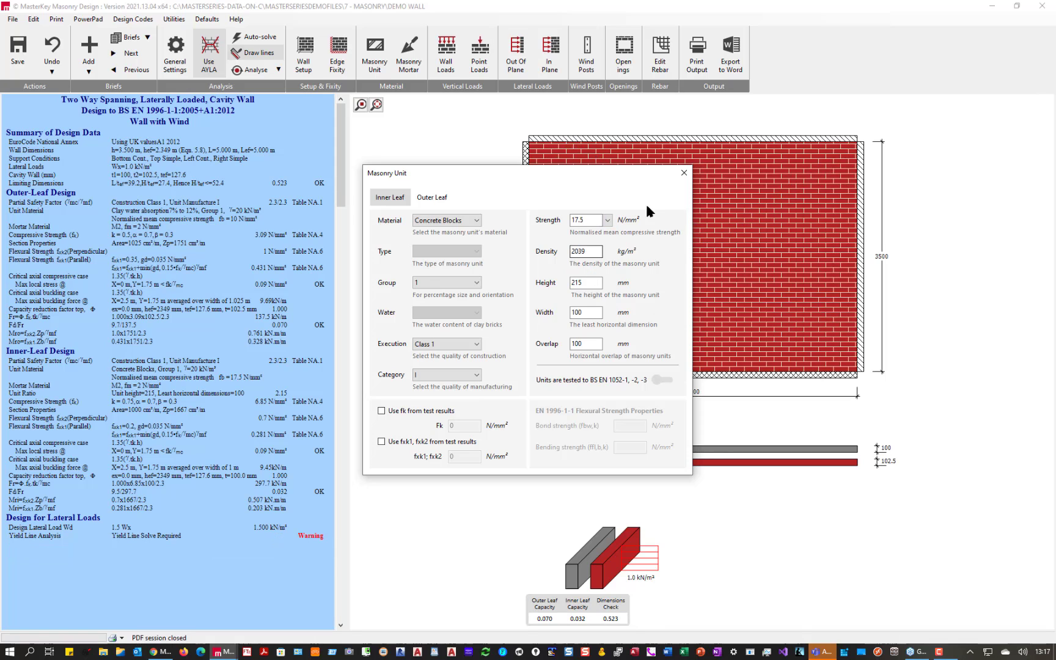
Set the outer leaf's clay units to < 7% water content and 15 N/mm² strength, and analyse the wall again.
click(432, 198)
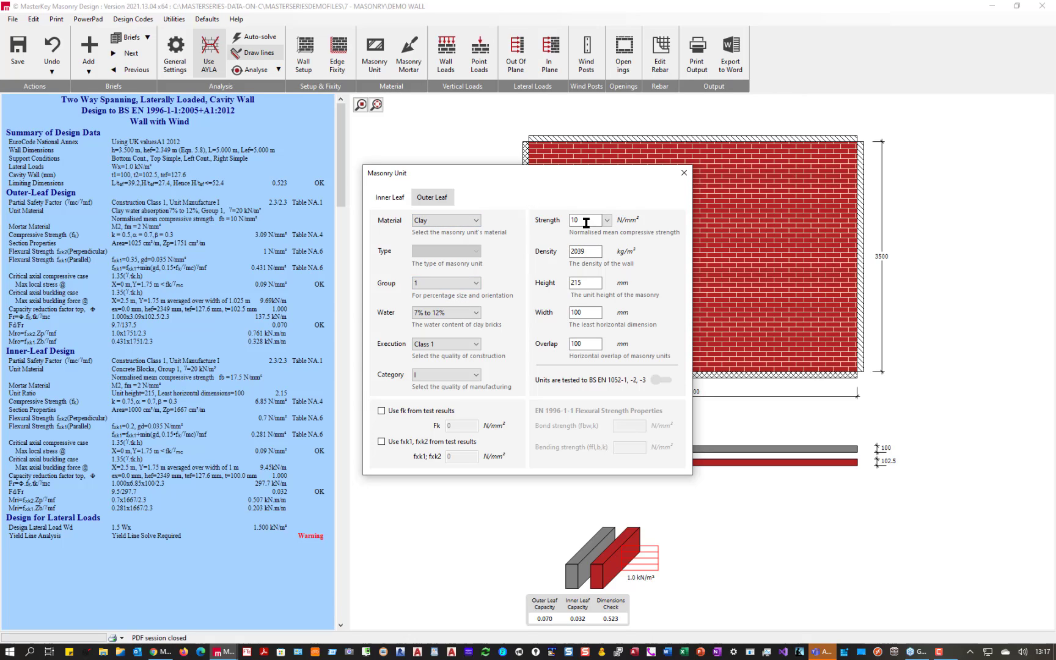
click(461, 314)
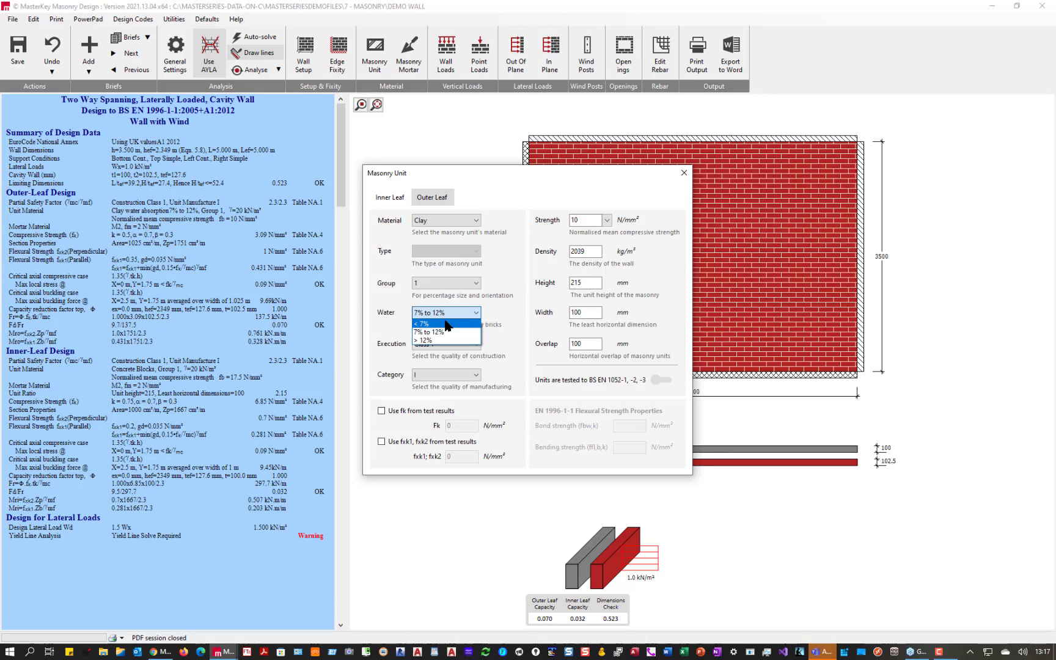
click(447, 324)
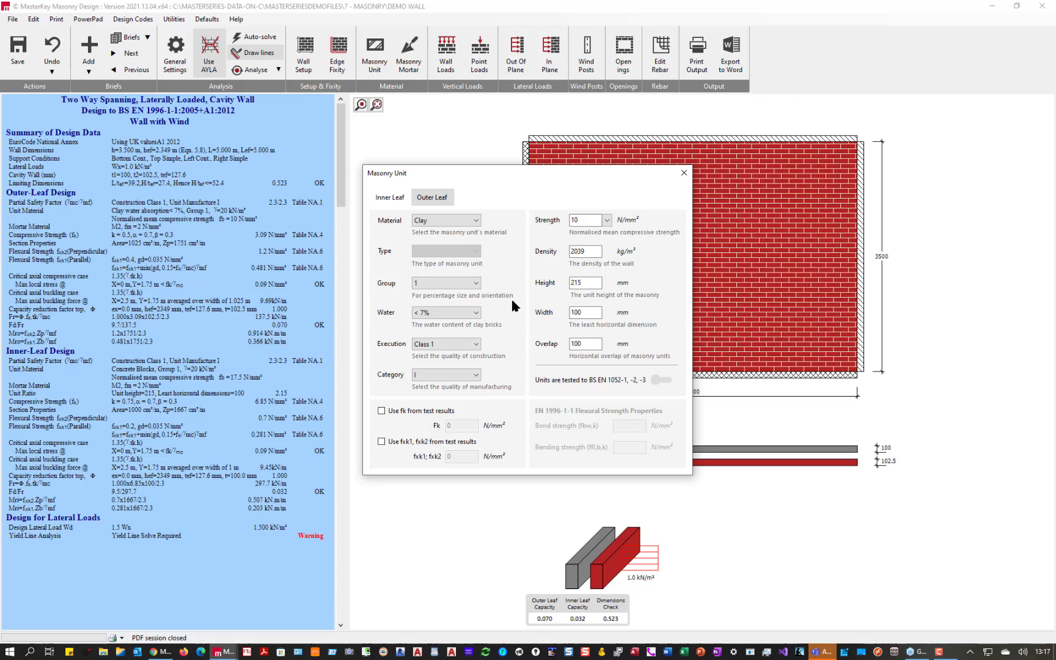
click(606, 220)
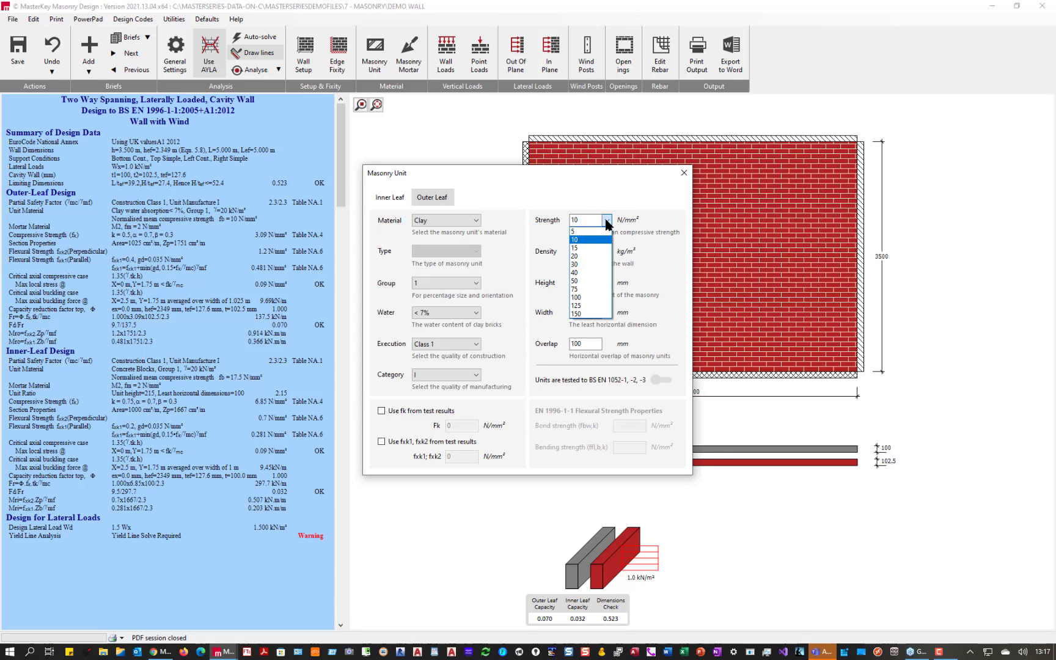
click(588, 248)
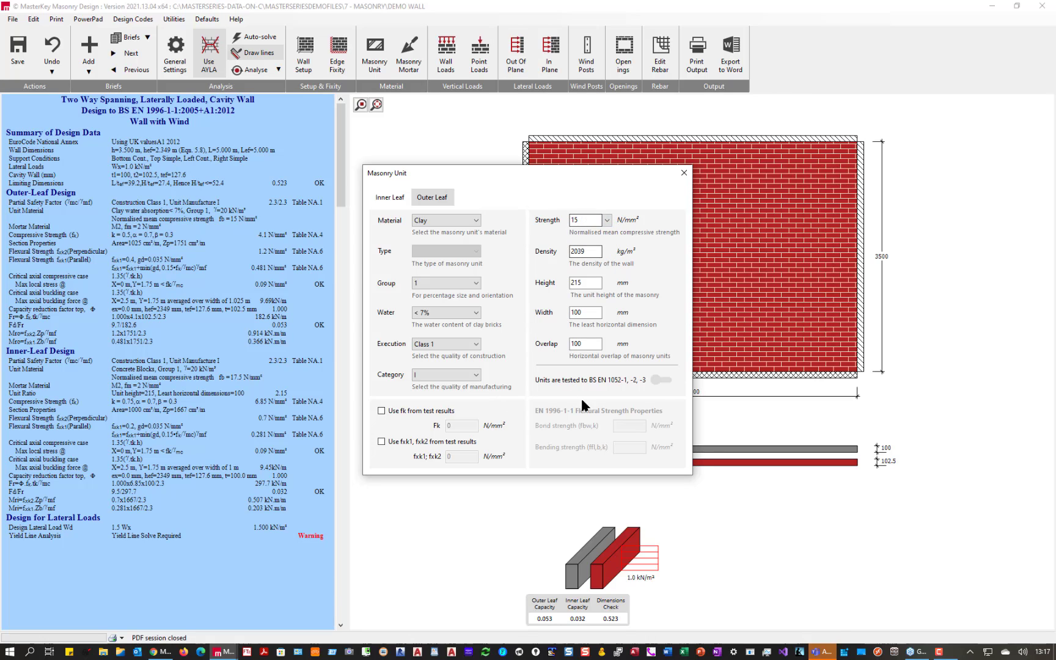
click(684, 174)
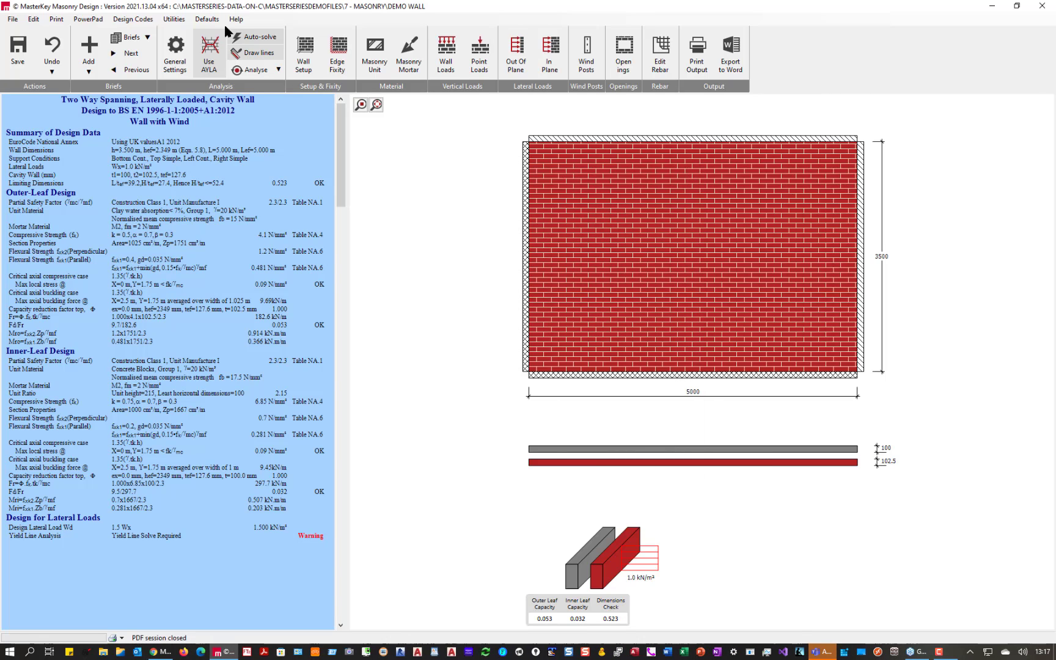
click(248, 71)
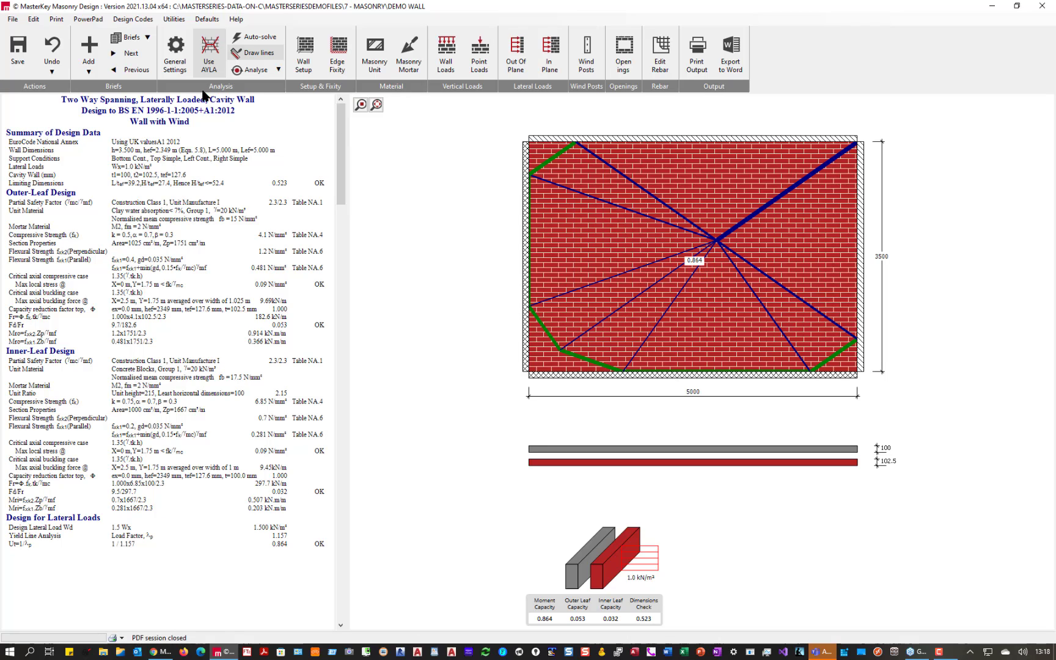
Analyse the next brief, Wall with Wind & Line Loads, and review its calculation report and inner leaf wall loads.
click(130, 56)
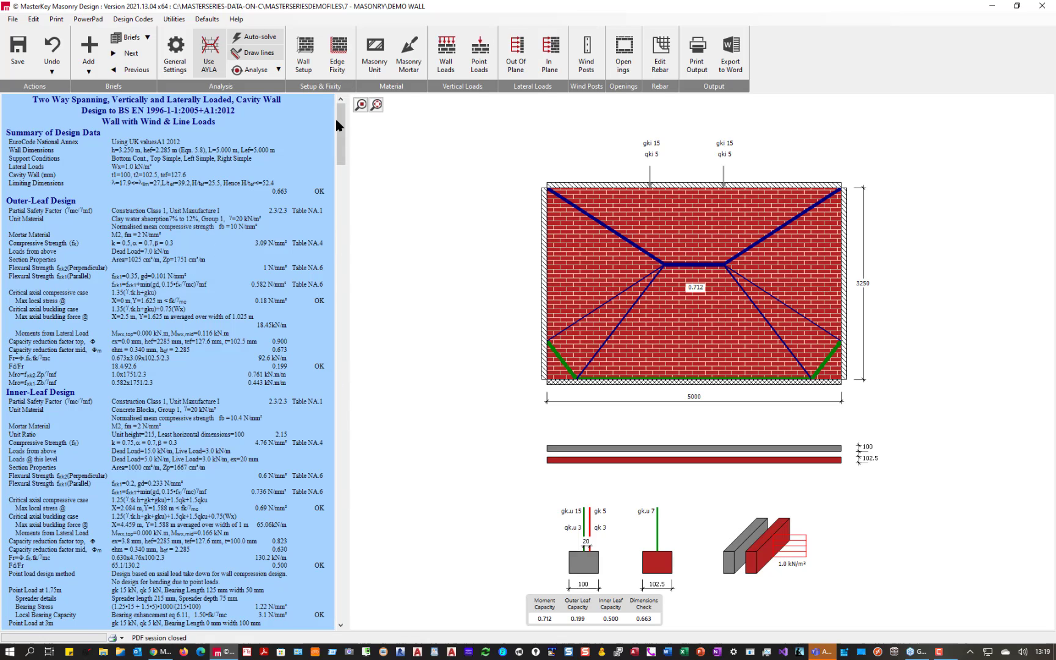
click(252, 69)
scroll(188, 315, down, 1)
scroll(171, 298, down, 4)
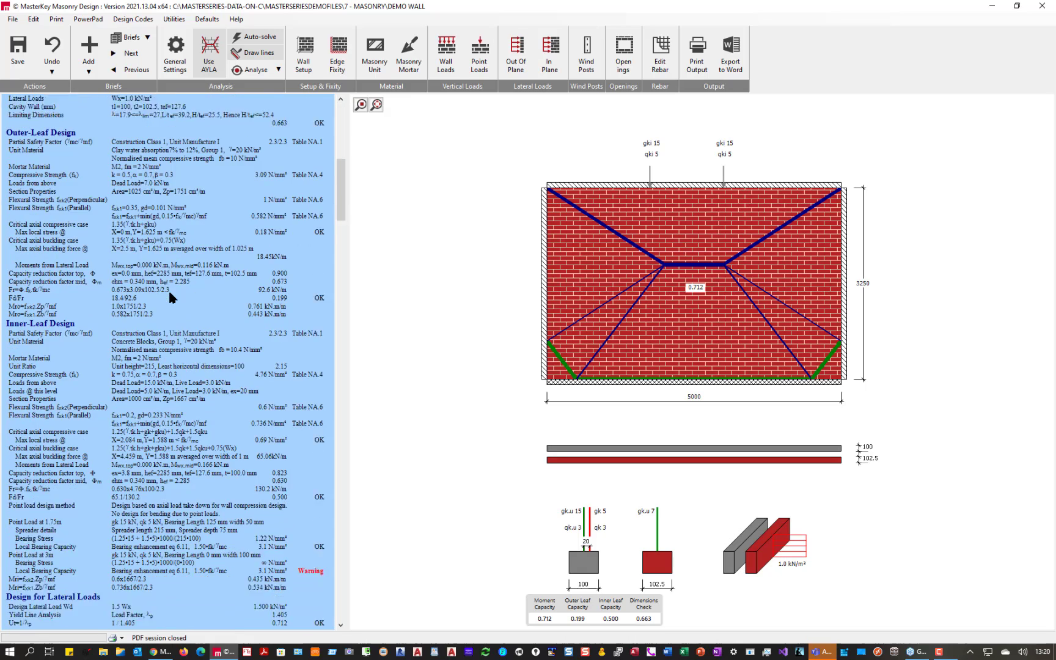
scroll(174, 299, down, 2)
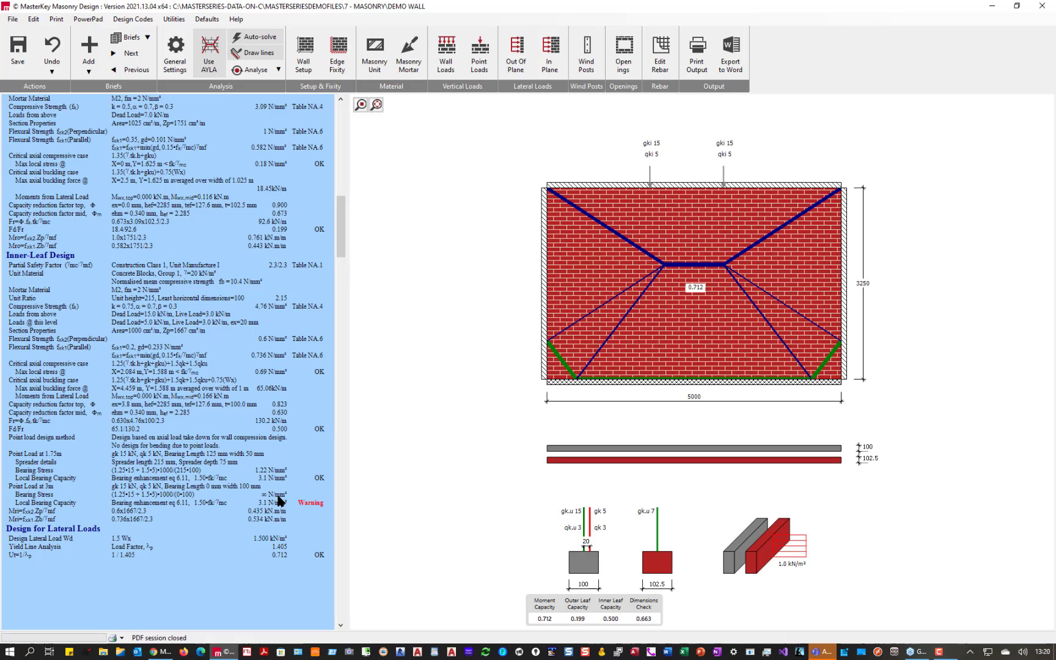
click(443, 64)
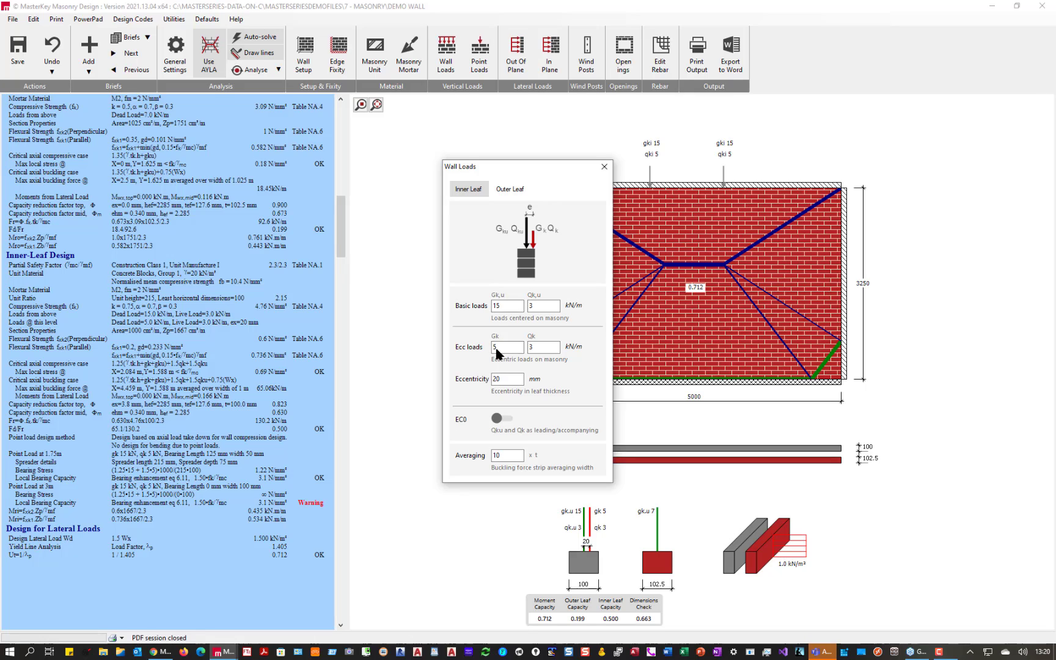
click(604, 166)
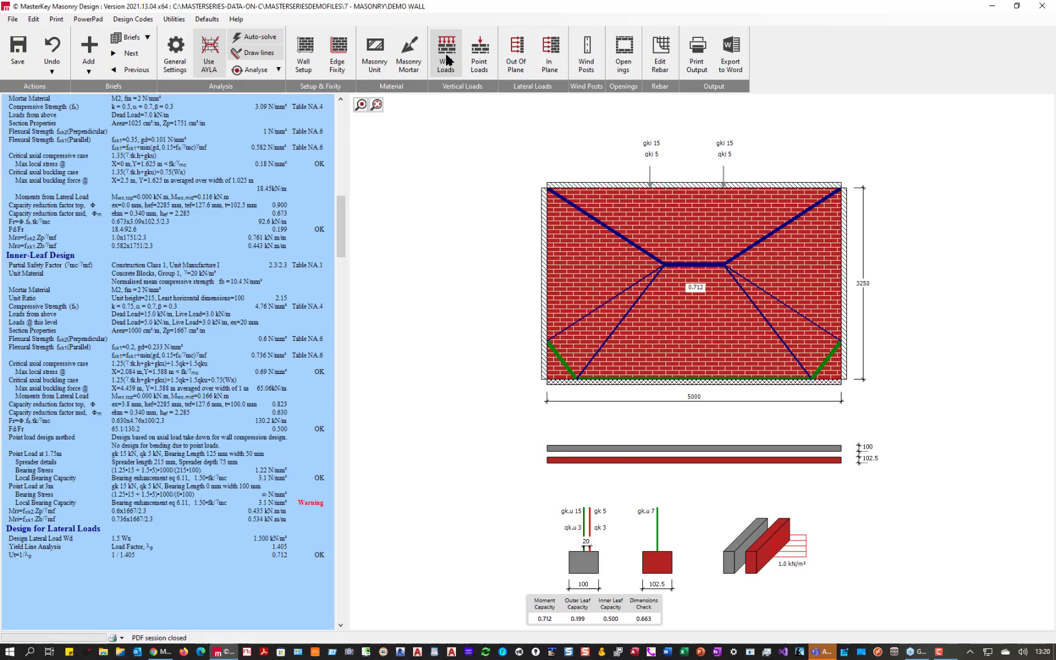
Set the position of the inner leaf's second point load to 3.5 m along the wall.
click(478, 57)
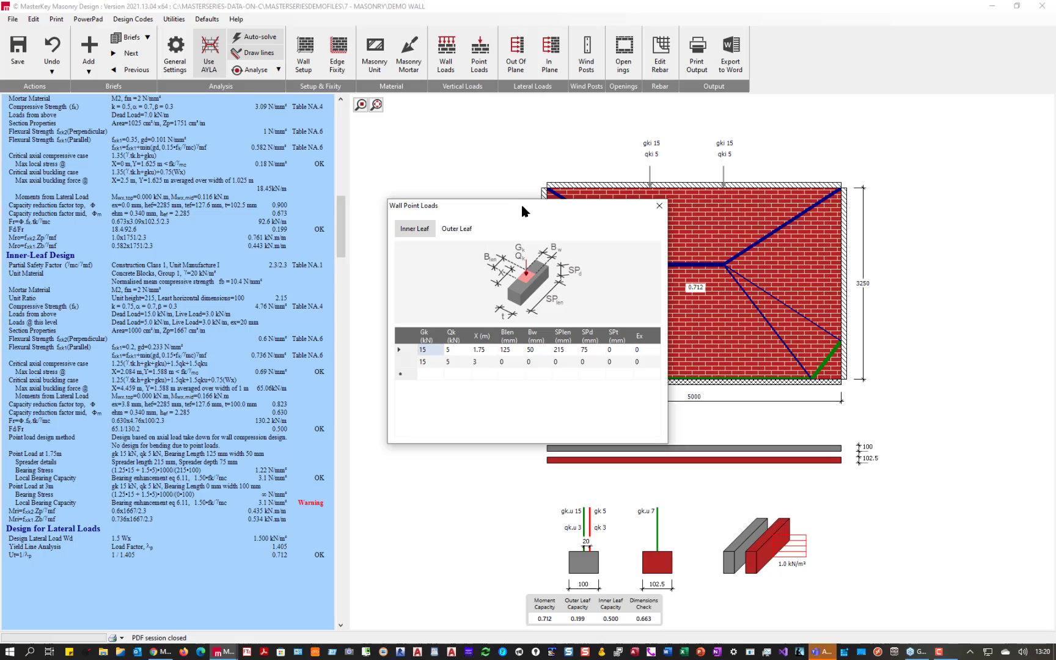
drag(518, 211, 561, 309)
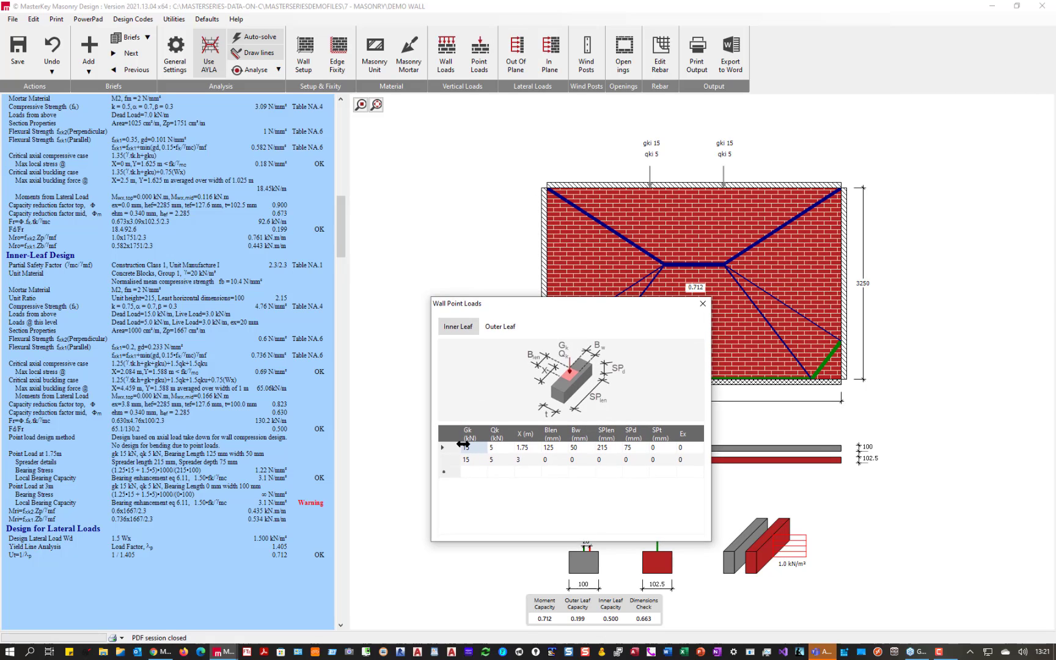
click(524, 459)
click(529, 459)
text(.5)
click(551, 458)
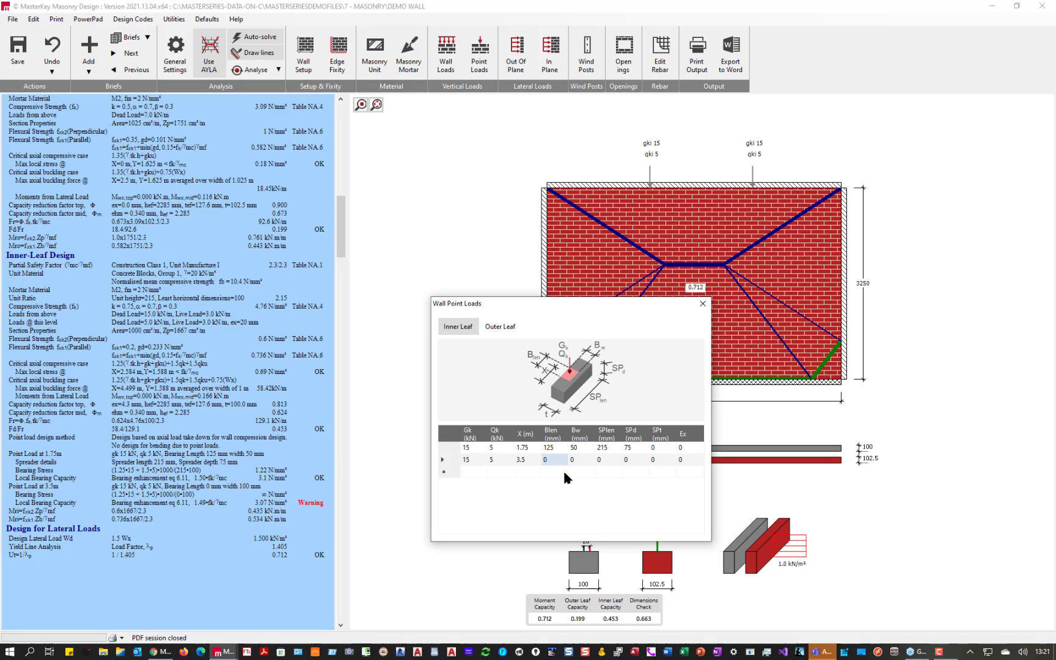
Give the second inner leaf point load a bearing width of 50 mm and a bearing length of 125 mm.
click(579, 461)
text(59)
key(BackSpace)
text(0)
click(601, 460)
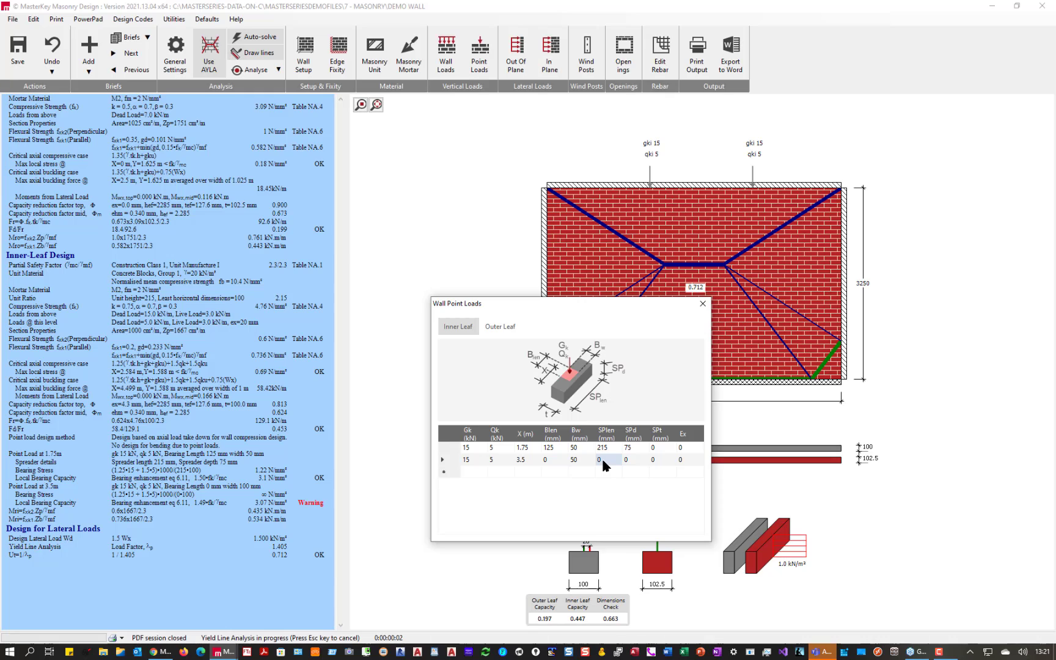
click(548, 460)
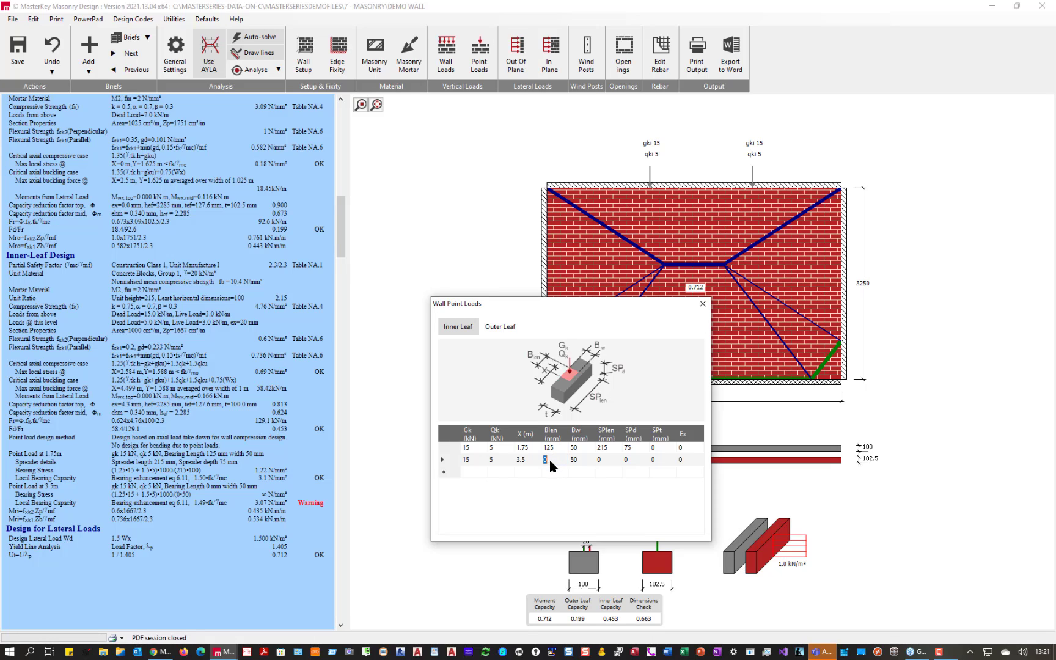
click(548, 459)
text(12)
text(5)
Give the second point load a spreader 215 mm long and 75 mm deep.
click(603, 462)
text(215)
click(629, 459)
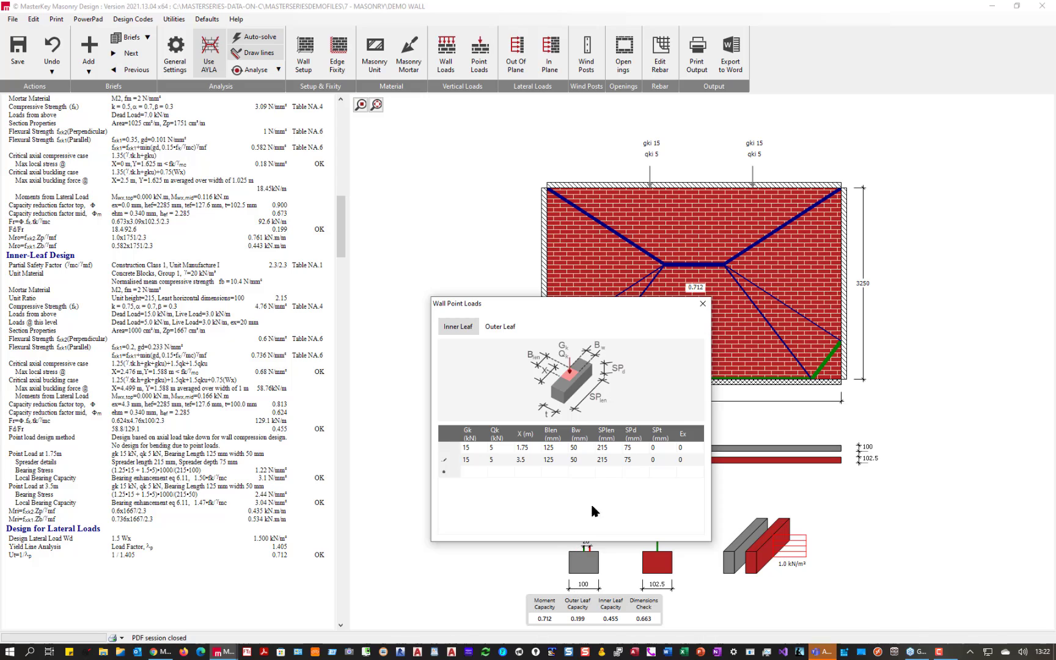
click(702, 304)
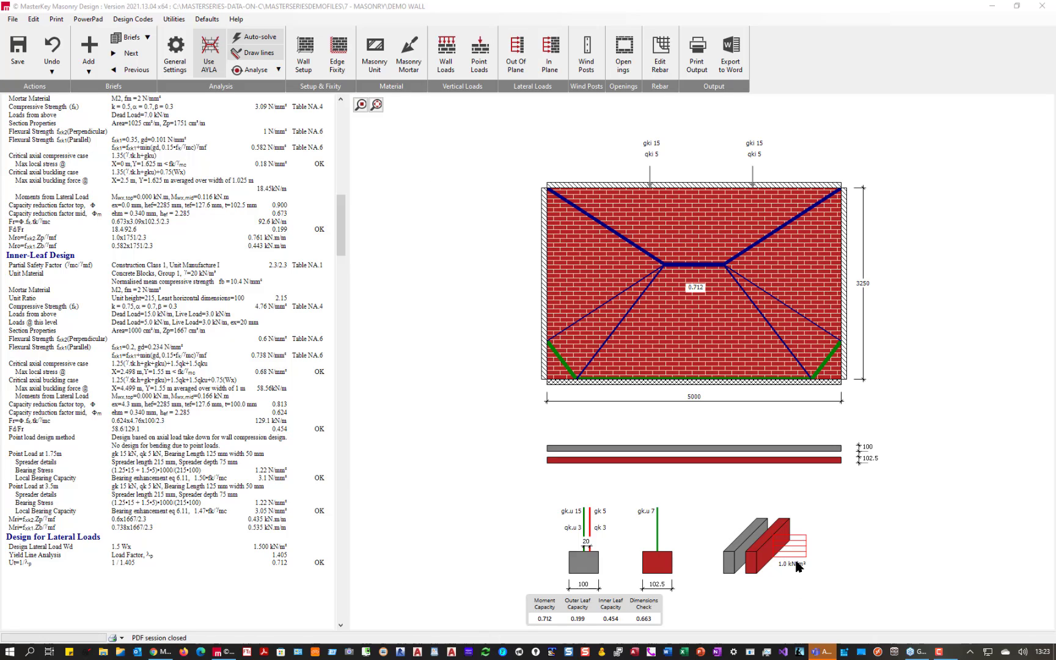
Go to the brief of the block wall stiffened with piers and set its concrete block strength to 10.4 N/mm².
click(129, 54)
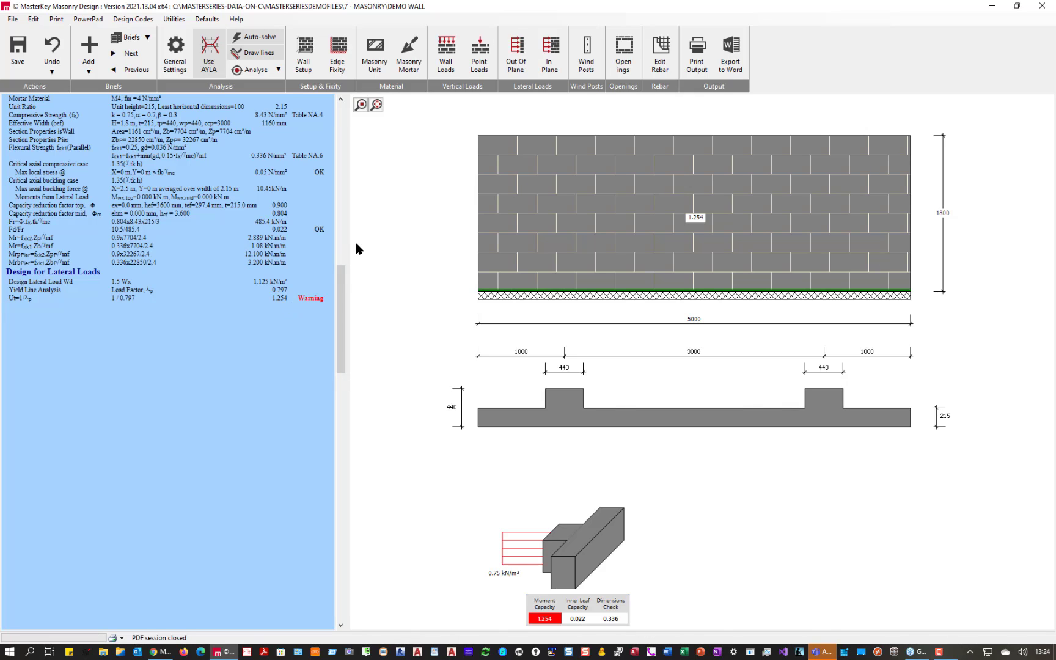
scroll(356, 248, up, 1)
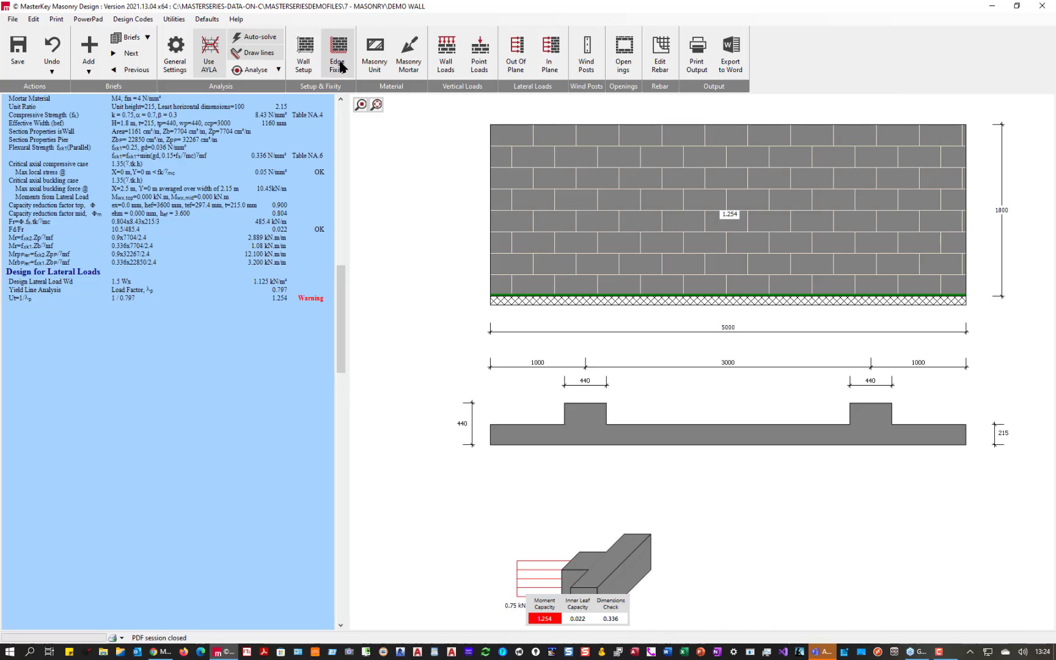
click(369, 64)
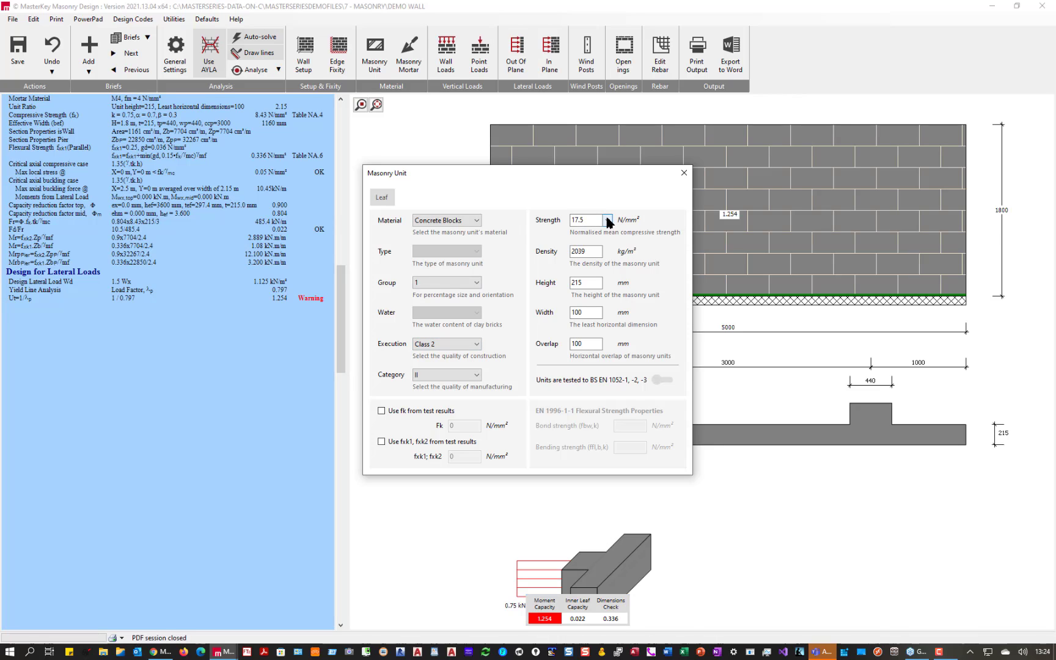
click(608, 222)
click(579, 264)
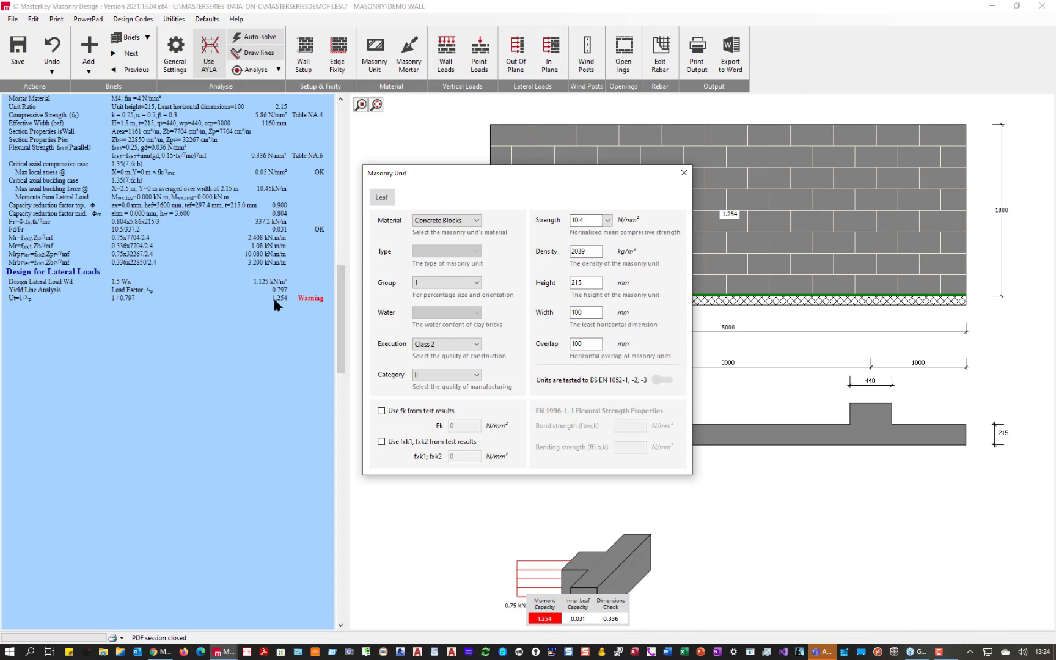
click(684, 173)
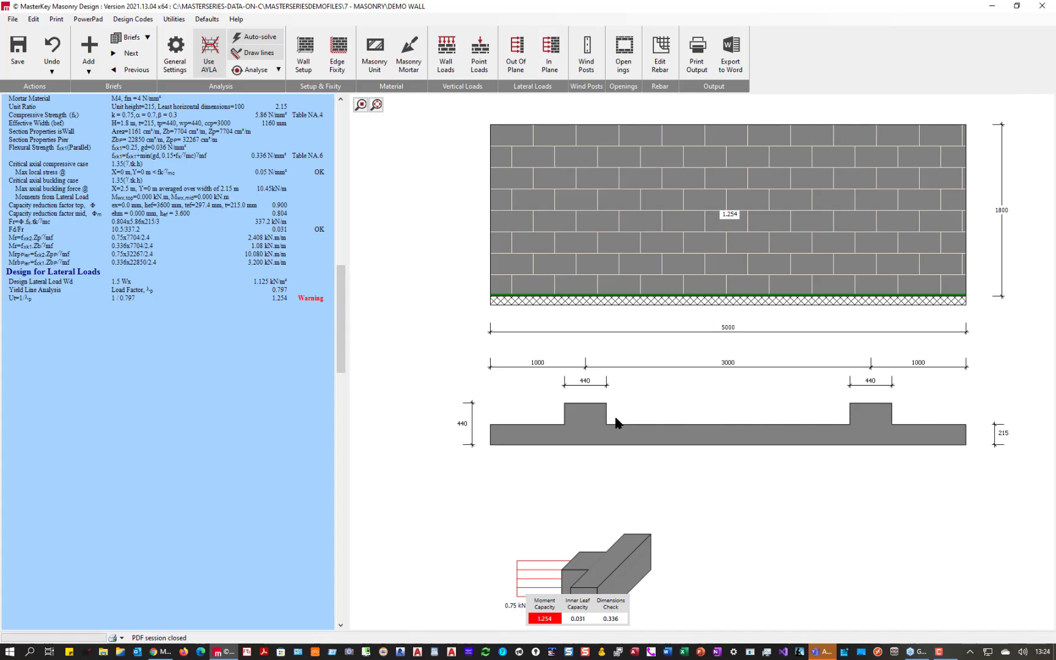
Set the pier centres of the stiffened wall to 2750 mm and rerun the analysis.
click(302, 64)
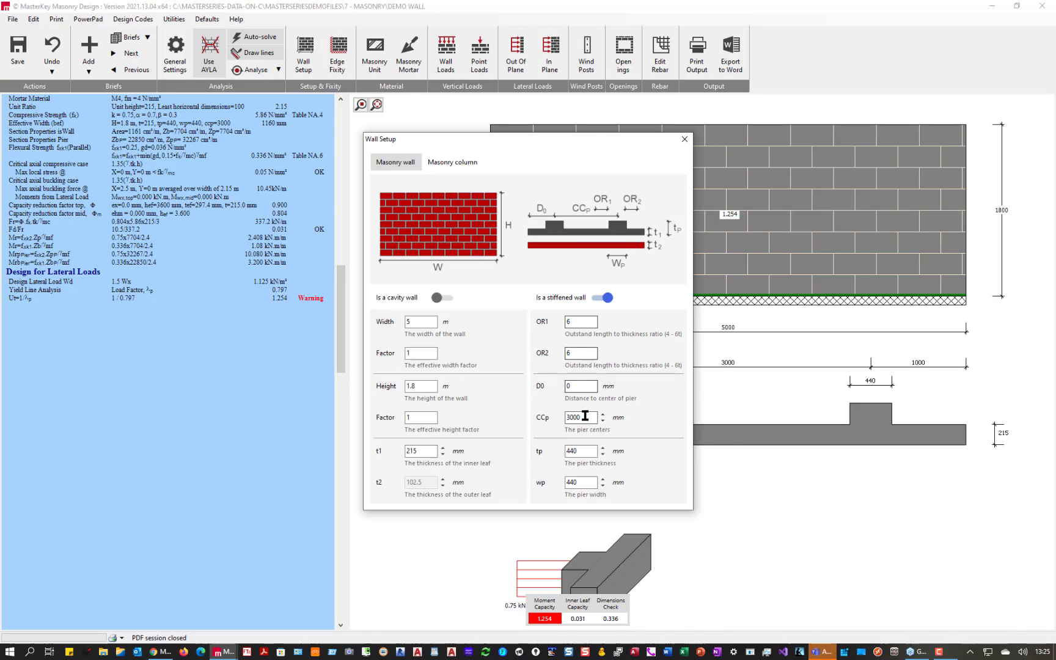
click(573, 416)
key(shift+Right)
key(shift+Right)
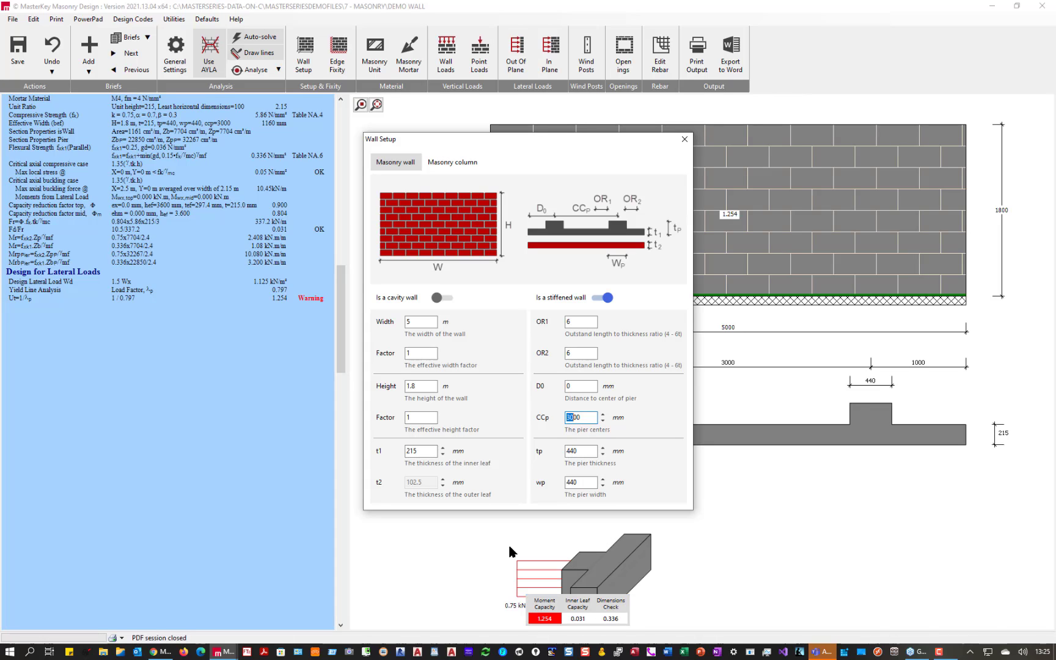
text(275)
key(Delete)
click(579, 451)
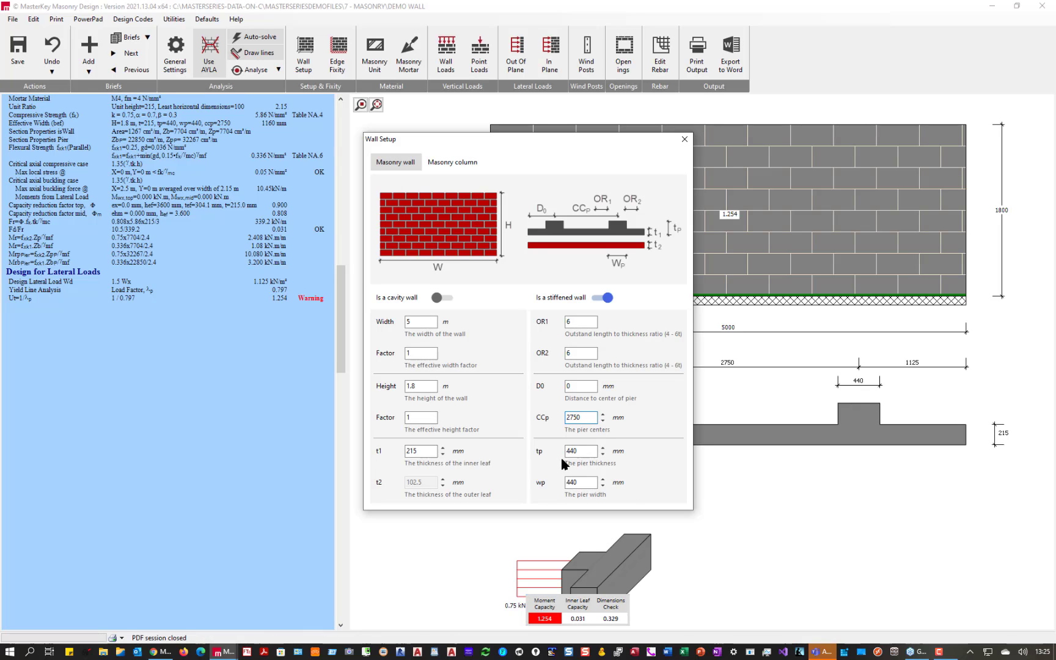
click(586, 451)
click(684, 140)
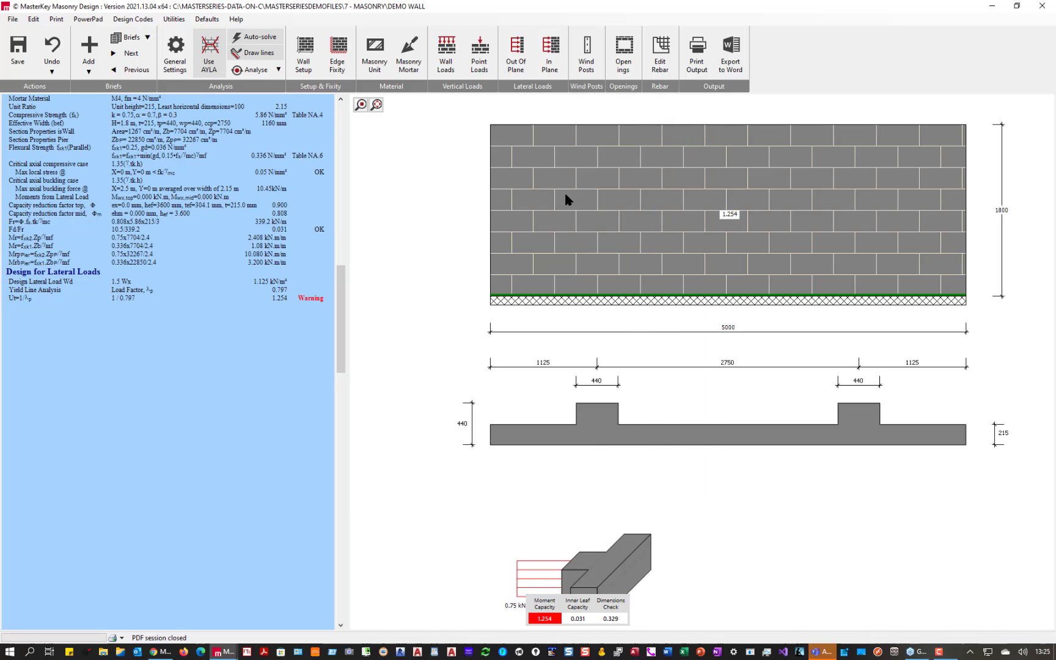
click(252, 73)
Set the pier centres of the stiffened wall to 2400 mm.
click(304, 69)
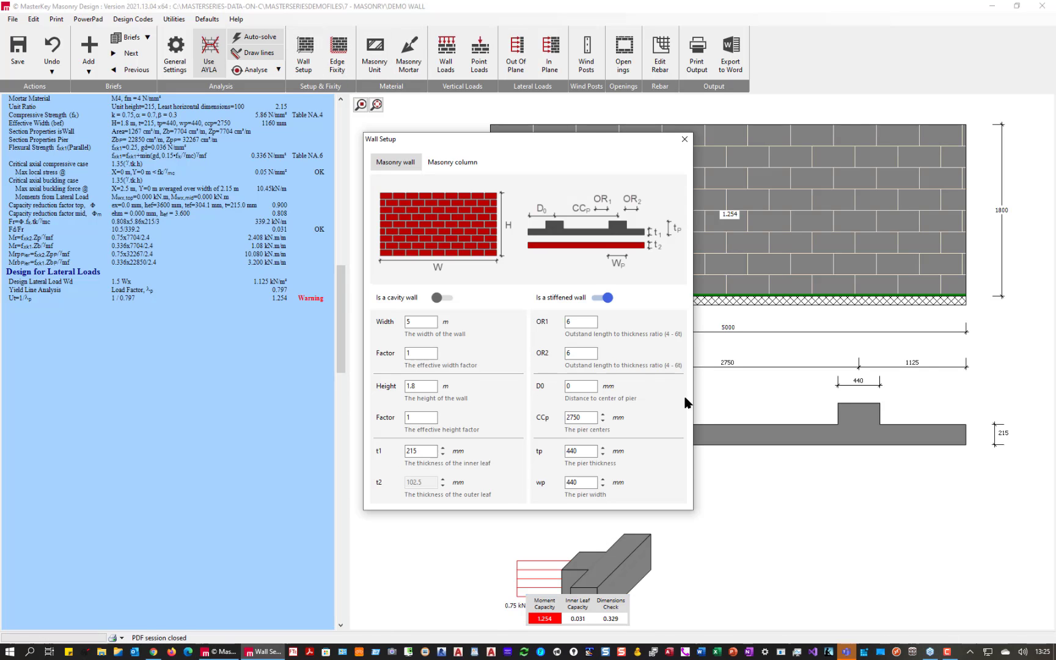
click(572, 417)
key(BackSpace)
key(Delete)
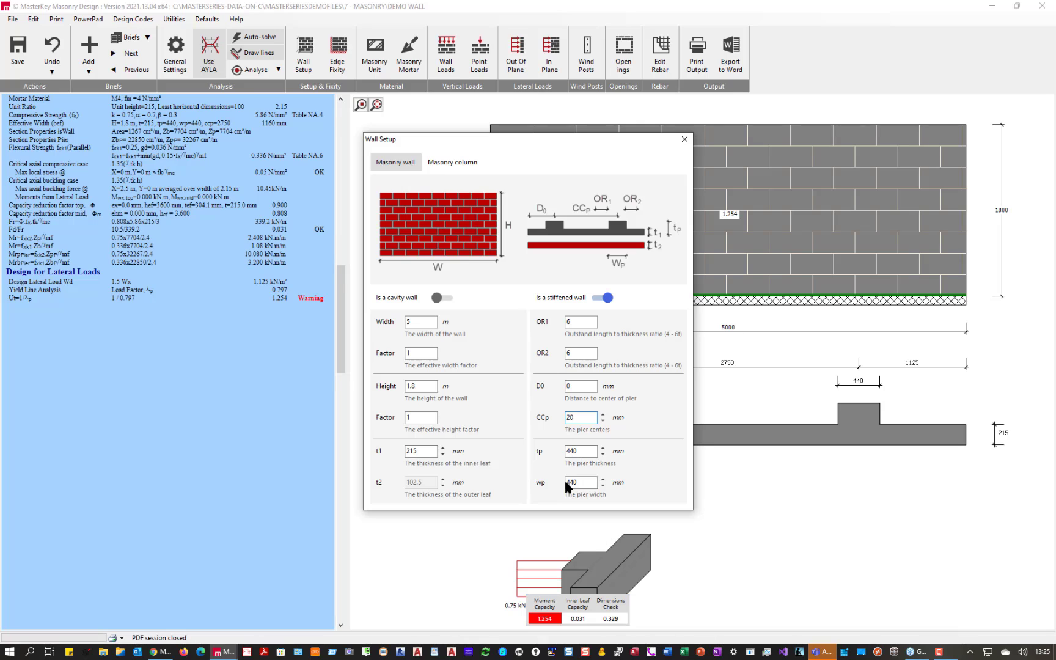
text(40)
click(684, 139)
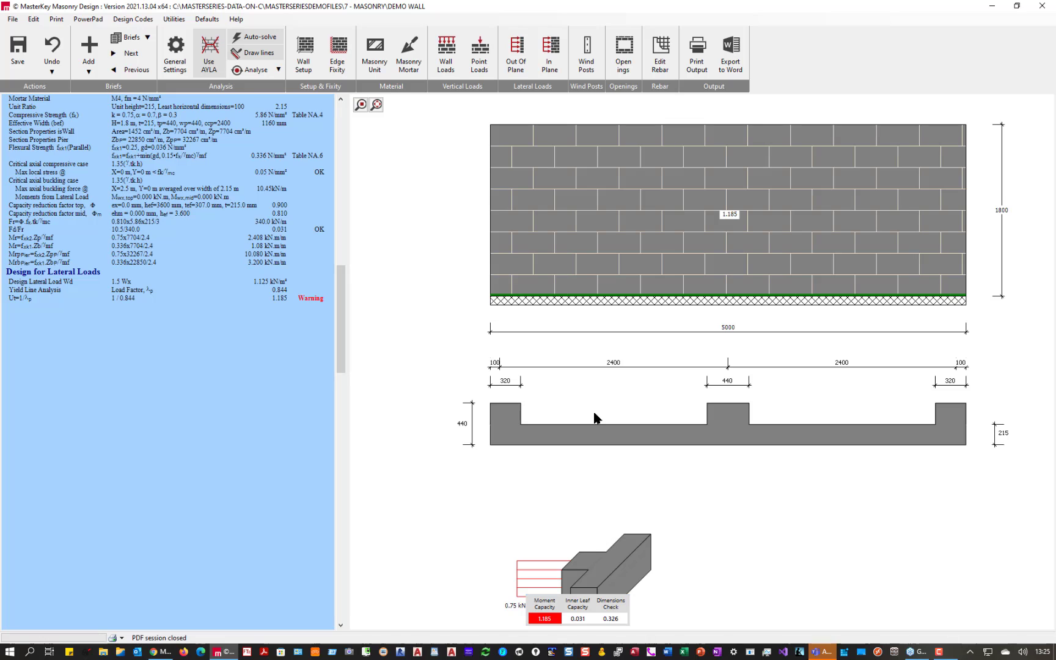
Reduce the height of the stiffened wall to 1.65 m.
click(304, 58)
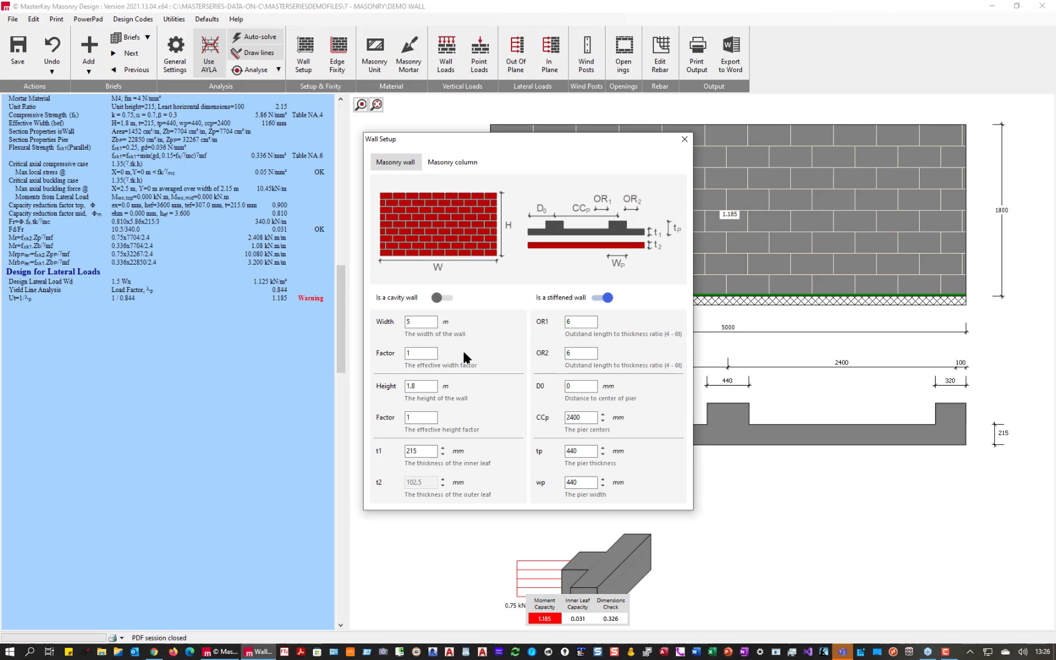
click(414, 385)
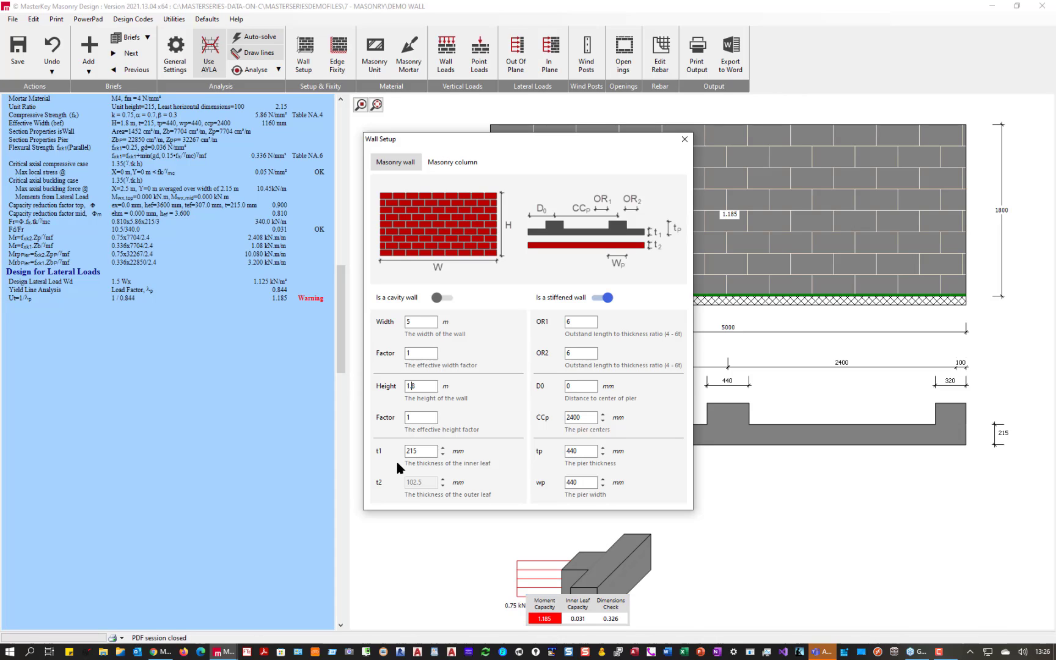
key(BackSpace)
text(65)
click(684, 139)
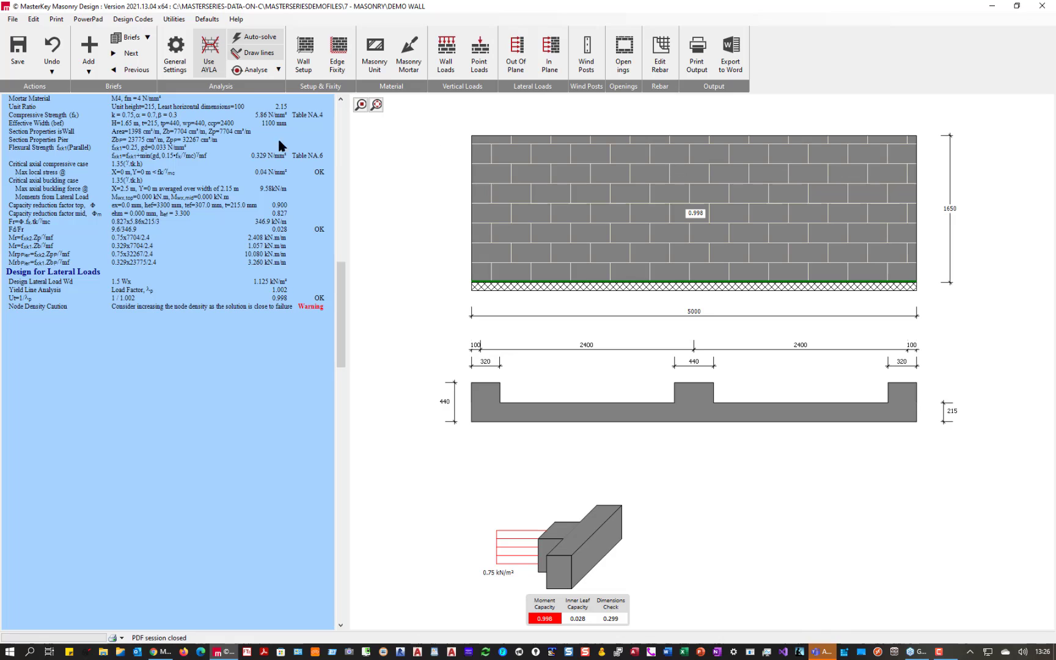
Go to the masonry column brief and set the Y axis eccentricity of its vertical loads to 20 mm.
click(131, 56)
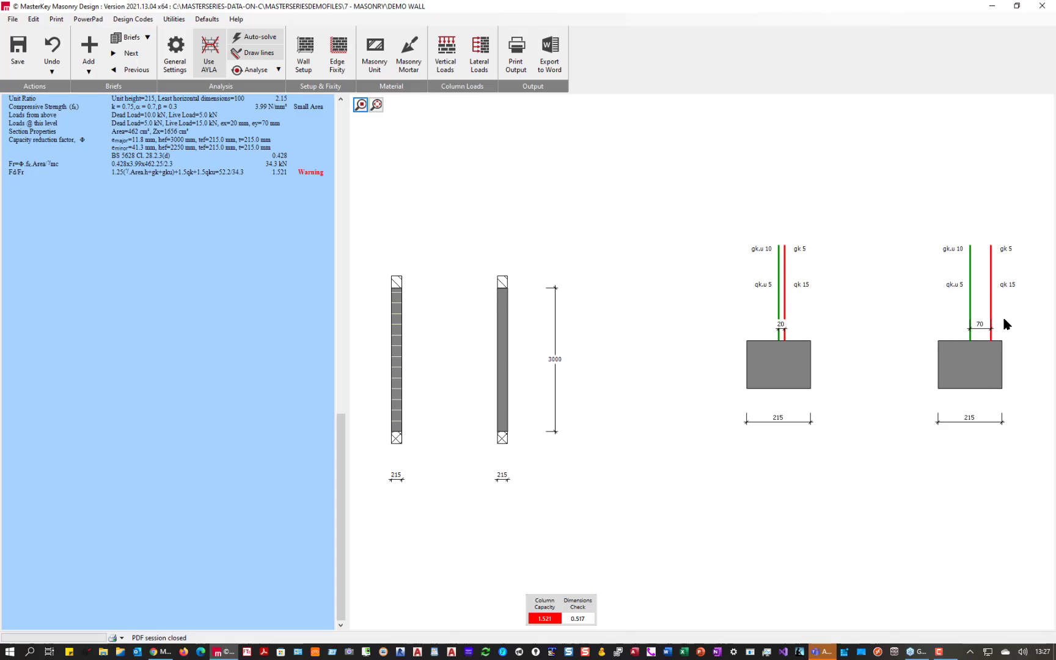
click(445, 49)
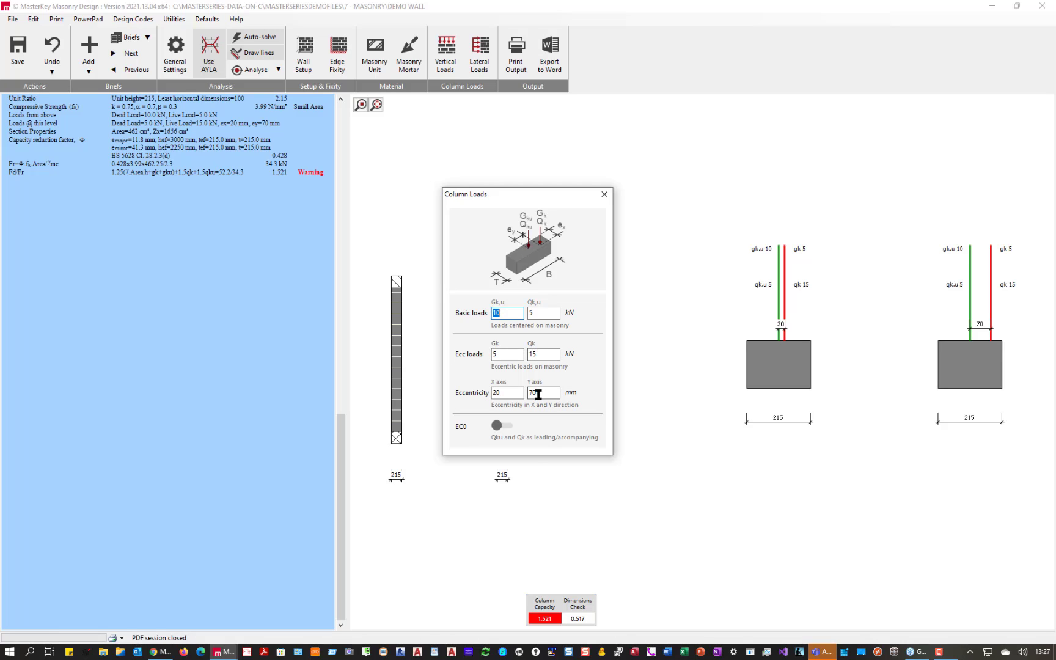
double_click(539, 393)
text(20)
click(545, 356)
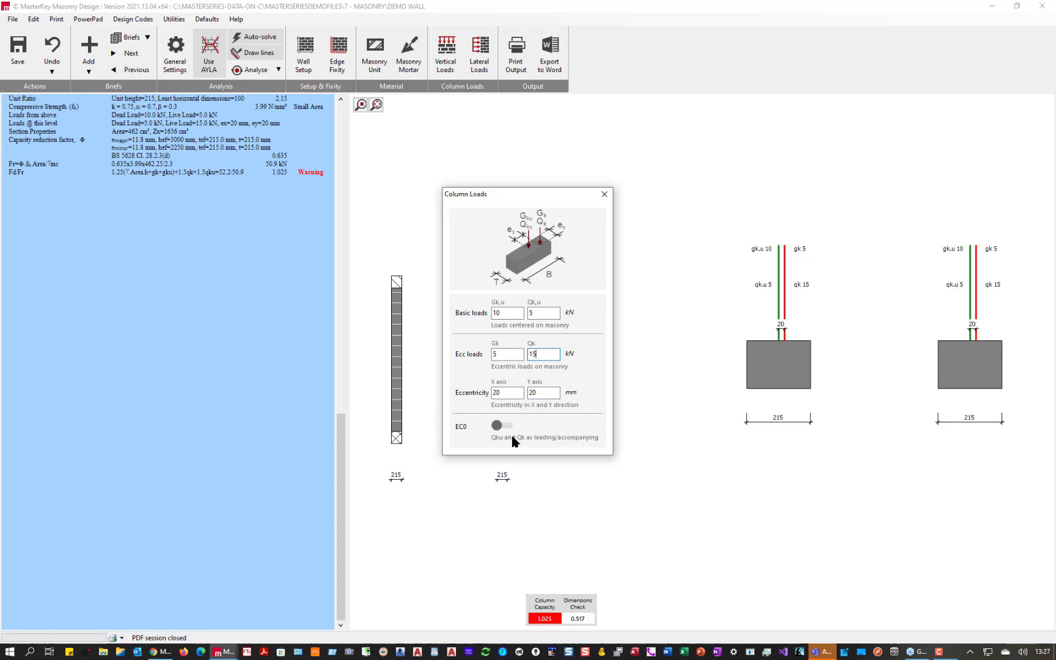
click(604, 194)
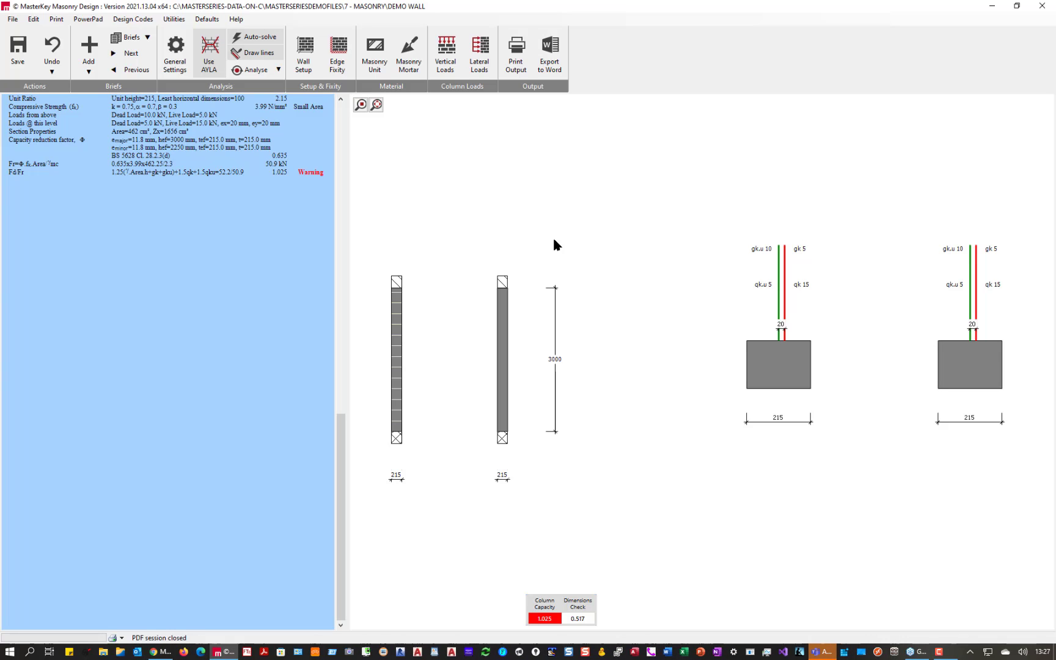
Set the column's concrete block strength to 17.5 N/mm² and review the column design results.
click(253, 68)
click(381, 64)
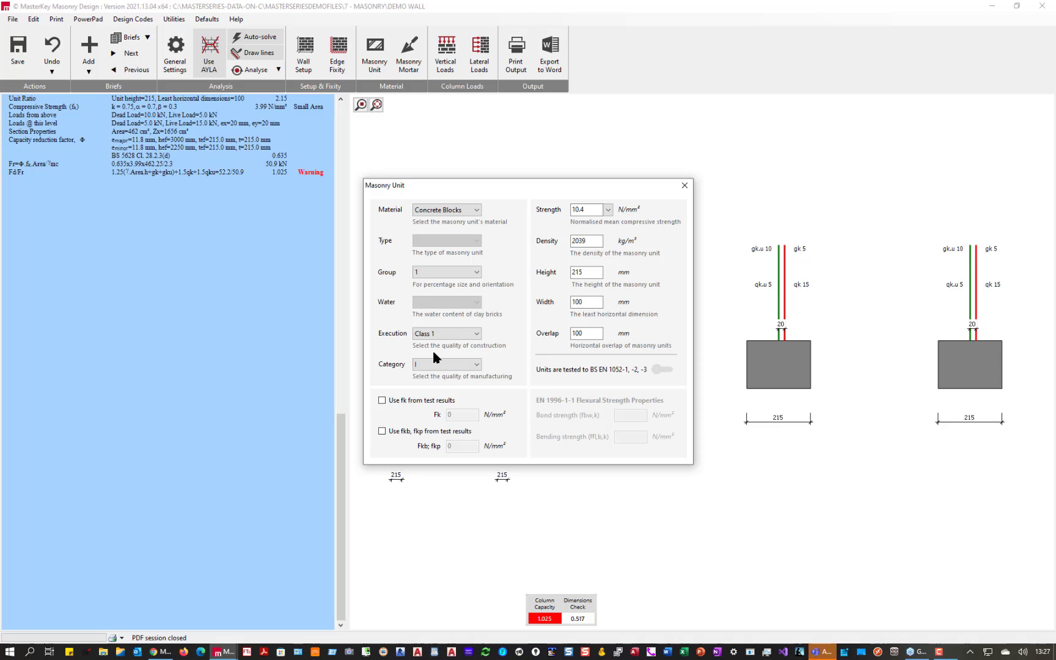
click(608, 210)
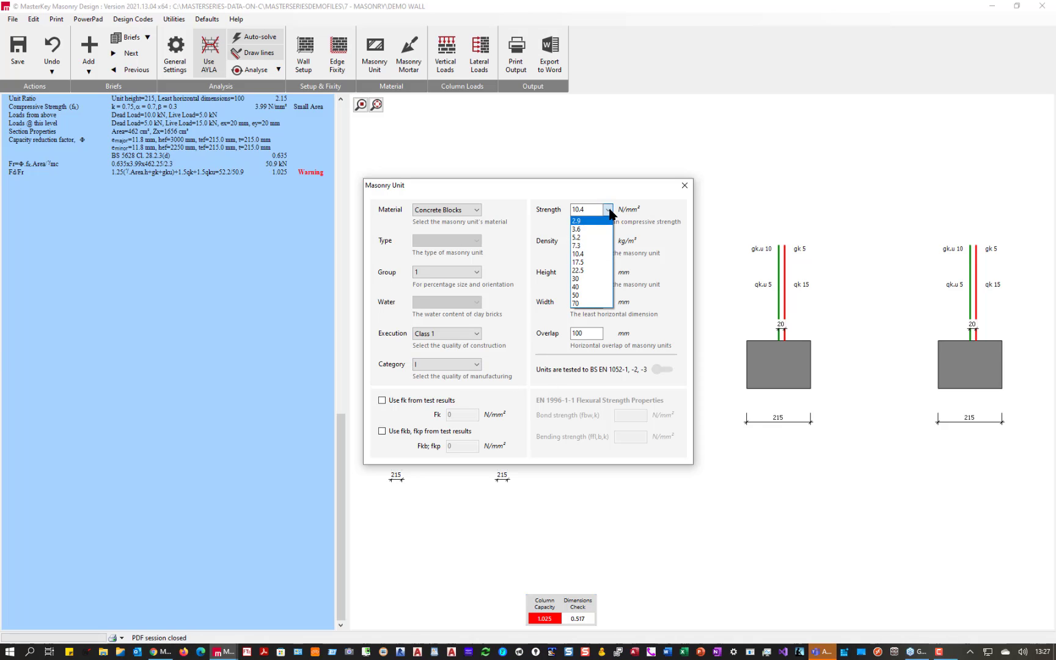
click(586, 262)
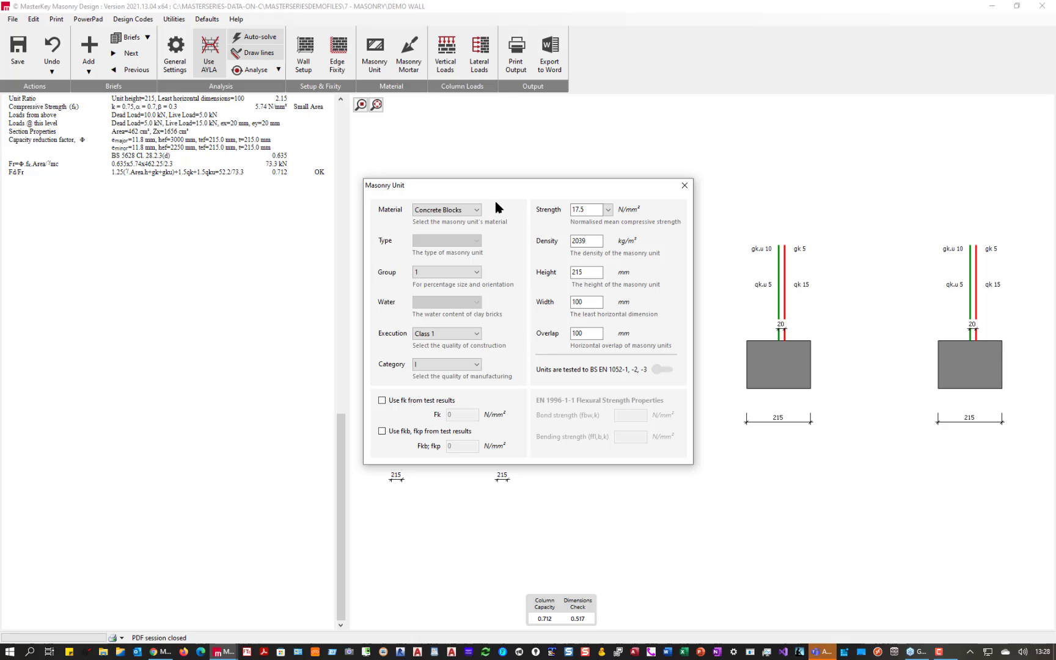
click(607, 209)
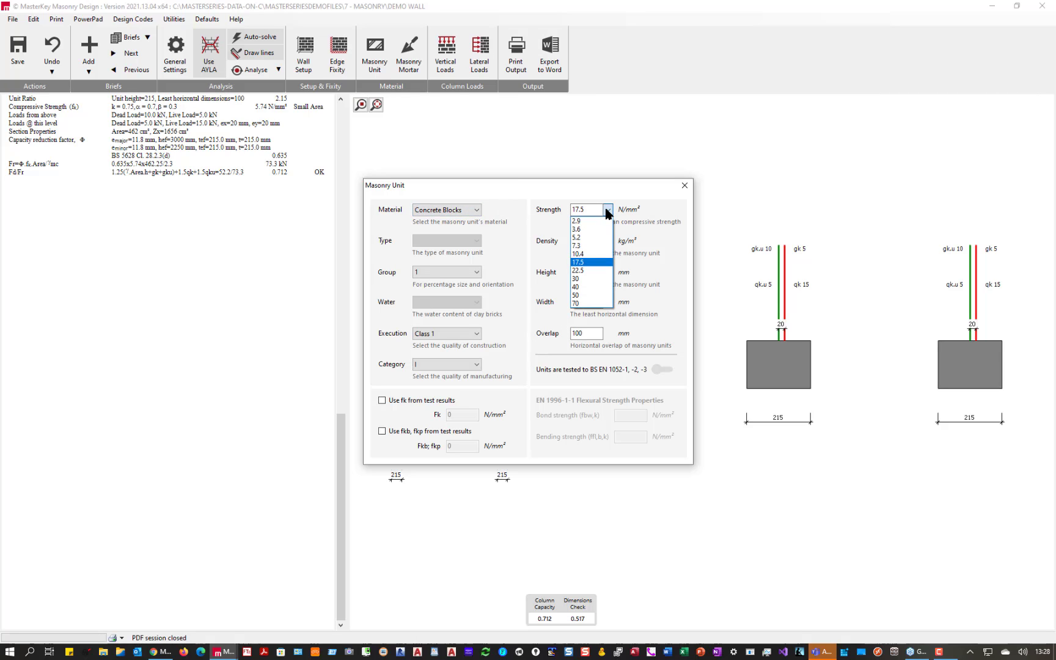
click(607, 211)
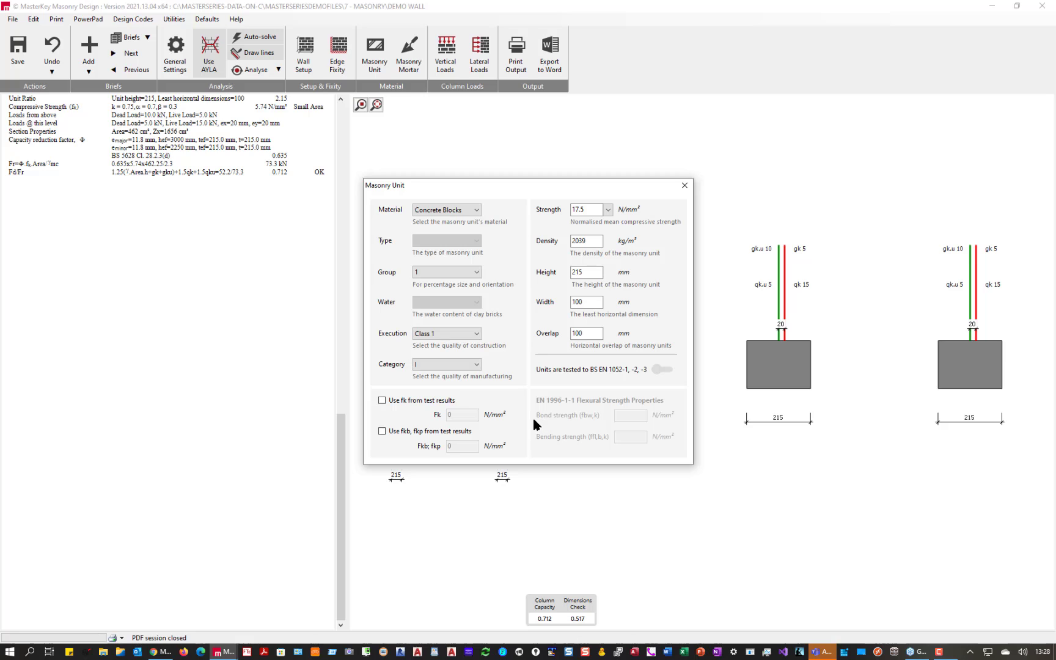
click(684, 185)
scroll(338, 105, up, 5)
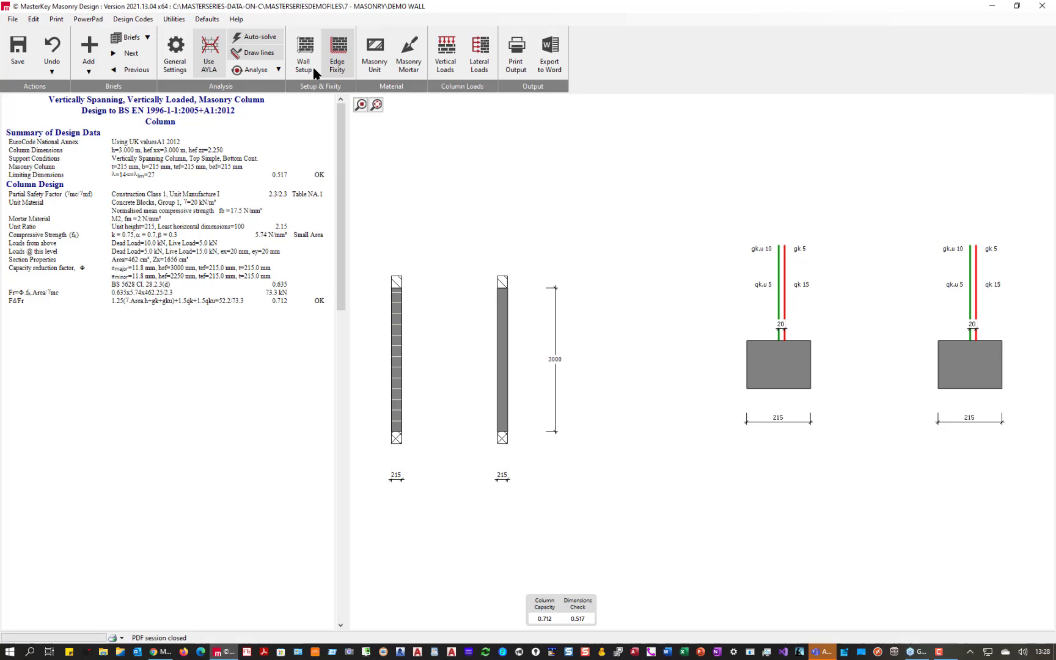
Go to the cavity wall brief with wind and openings and compare its results with AYLA switched off and on.
click(128, 54)
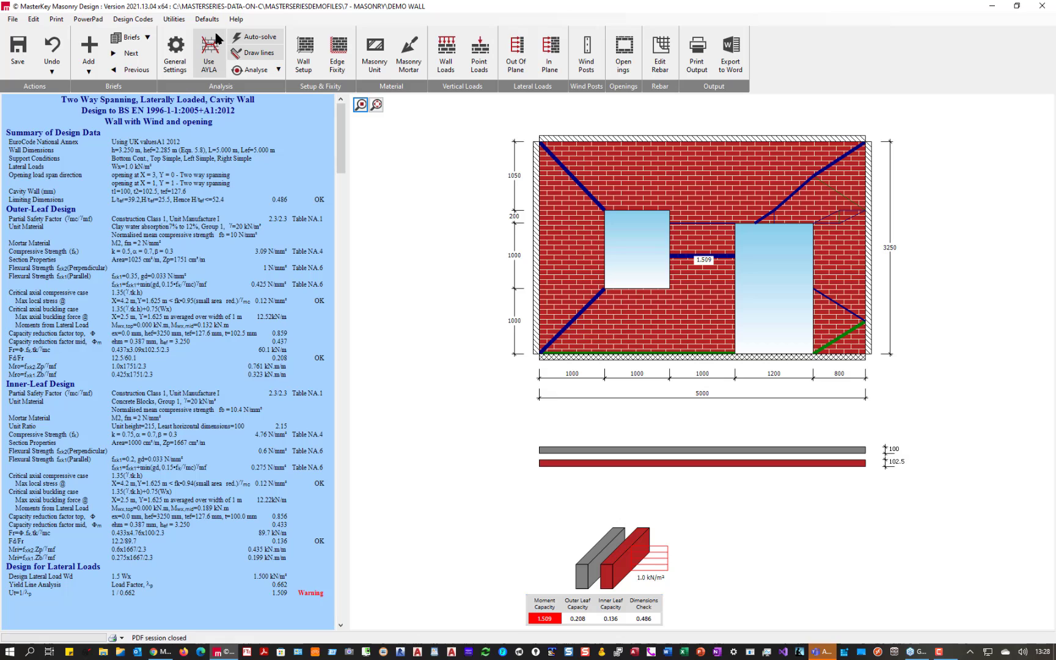
click(208, 52)
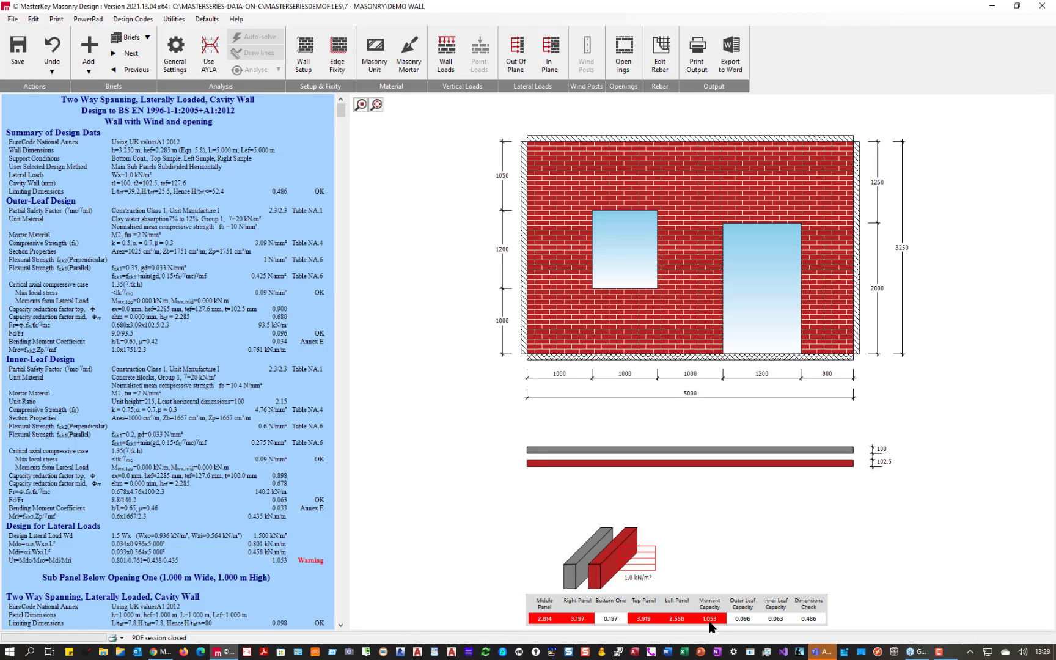
click(209, 46)
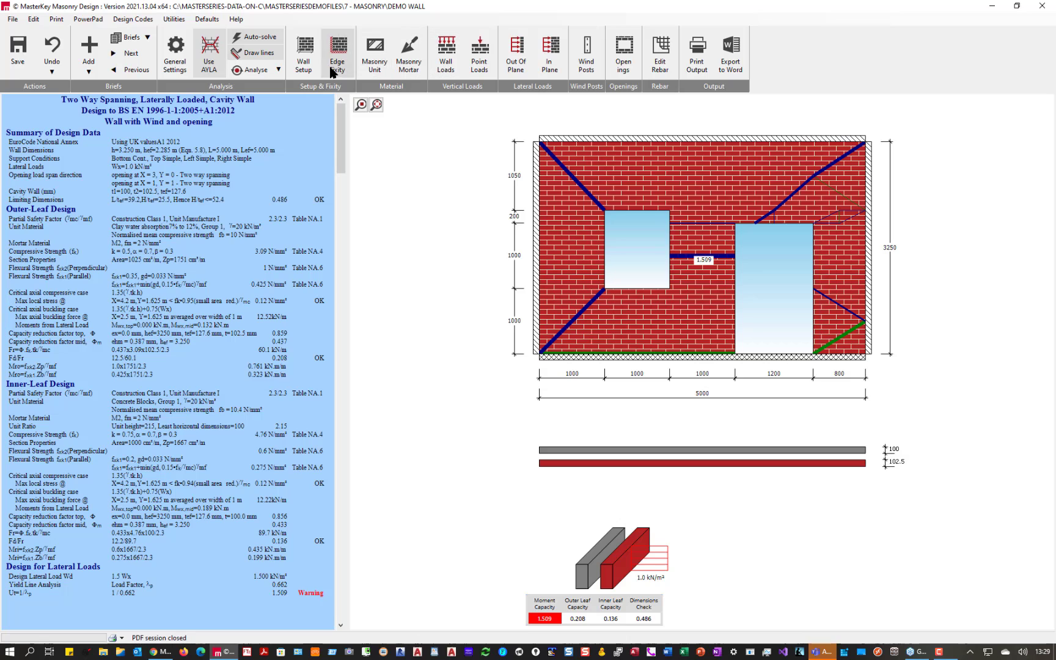
Review the cavity wall's inner and outer leaf masonry units, its mortar and its wall dimensions.
click(379, 54)
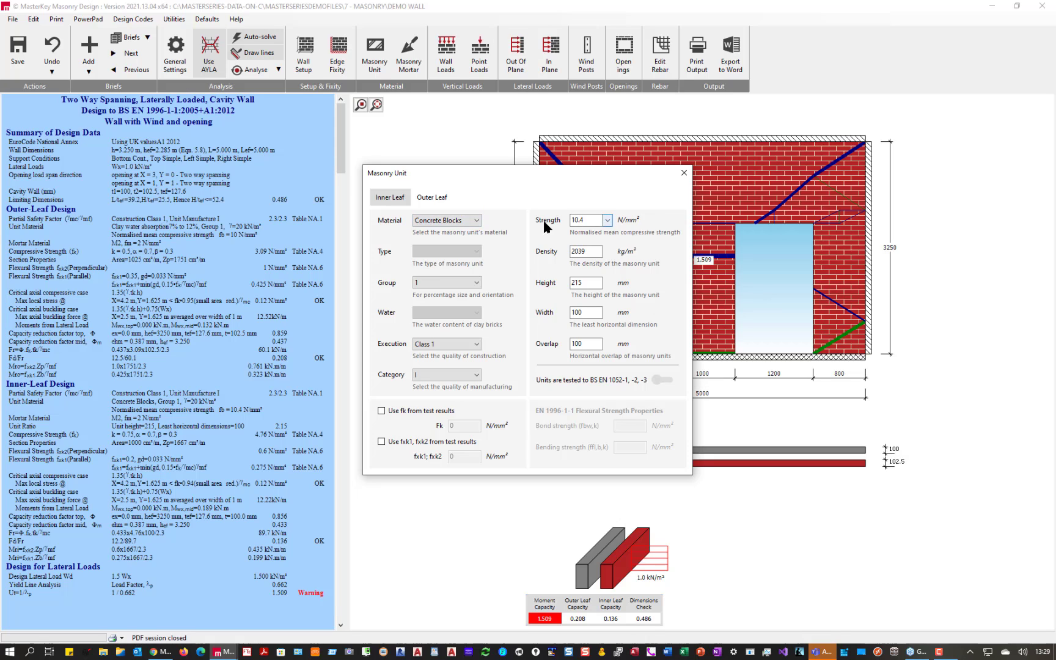
click(432, 198)
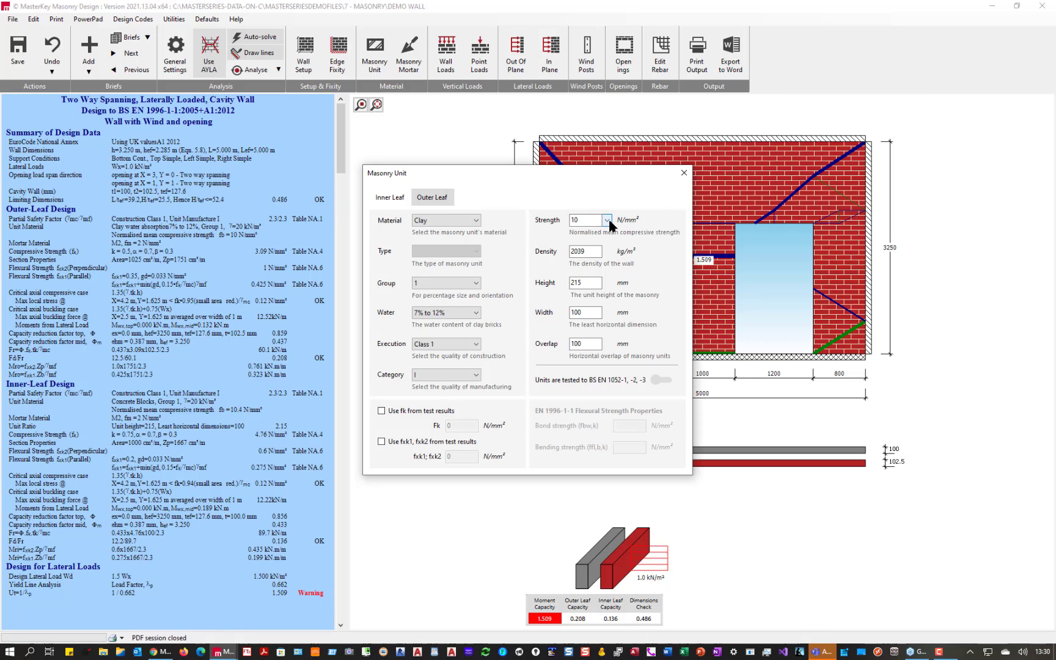
click(683, 175)
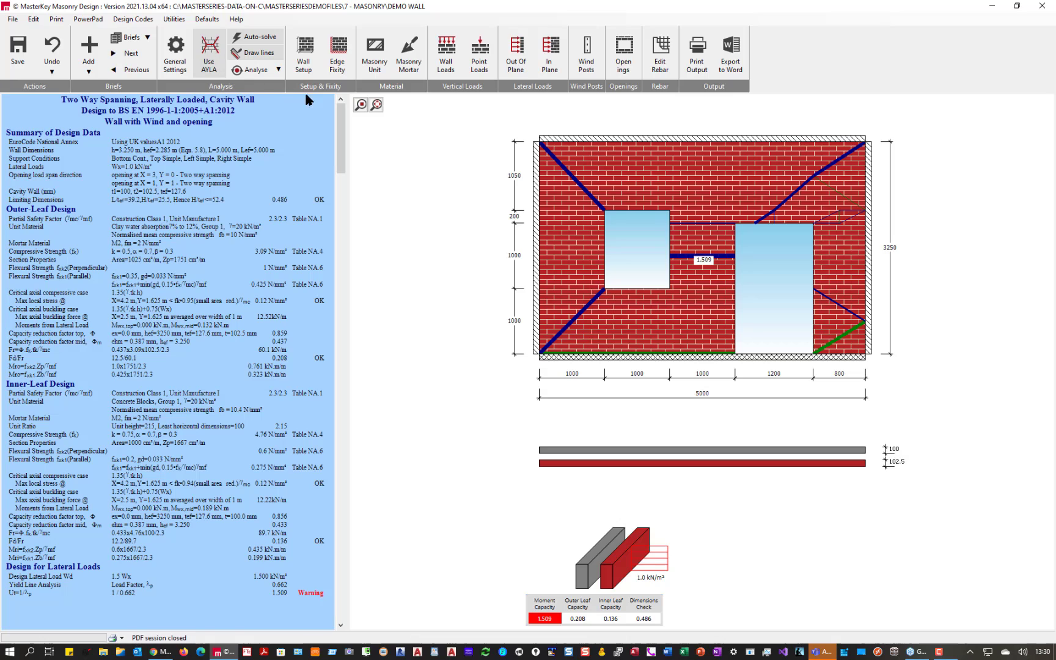
click(408, 69)
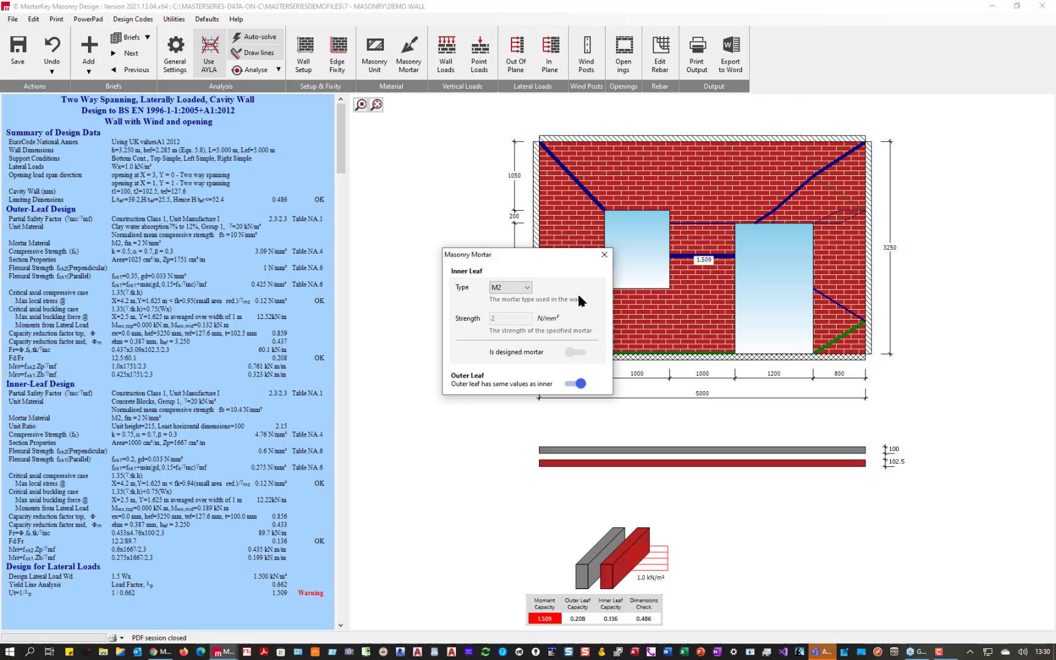
click(604, 254)
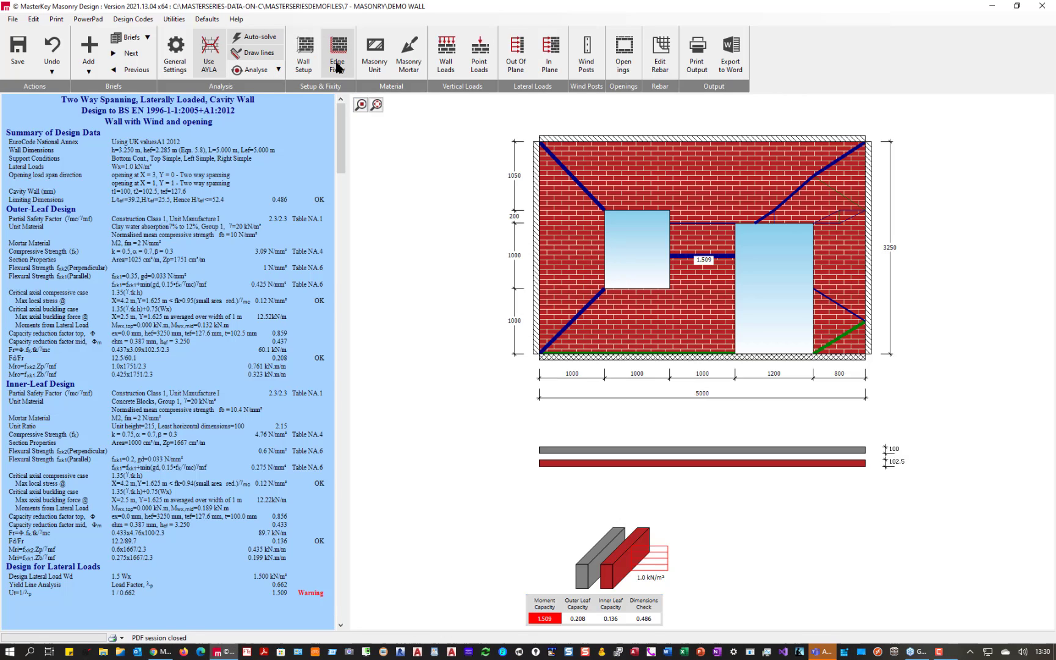
click(303, 55)
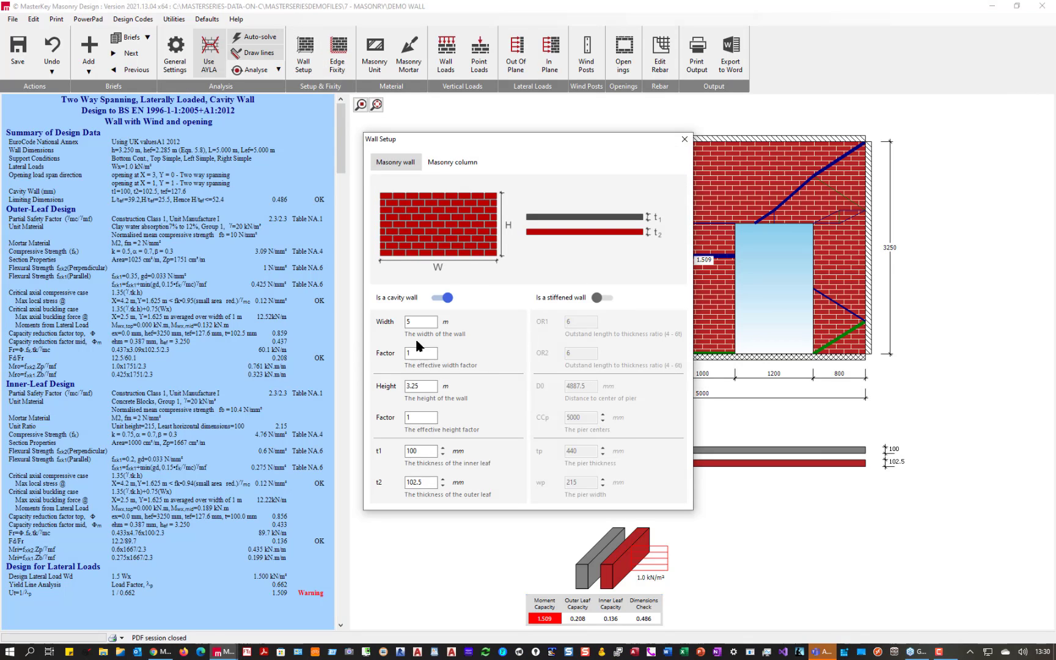
click(685, 140)
Set the left and right edge fixities of the cavity wall to Fully Fixed.
click(337, 53)
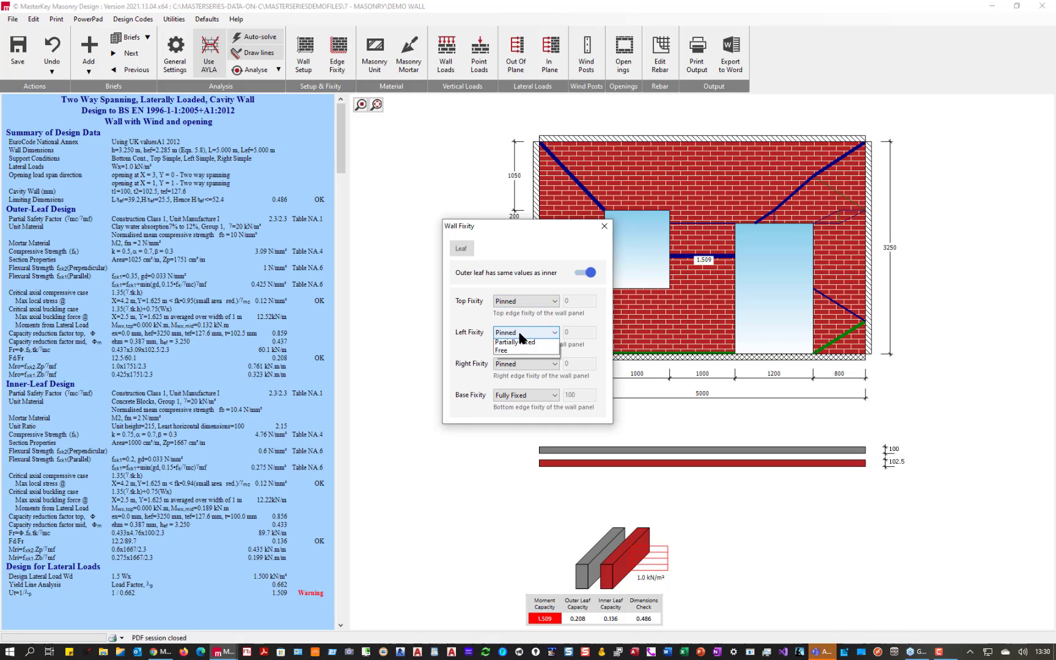
click(522, 334)
click(512, 344)
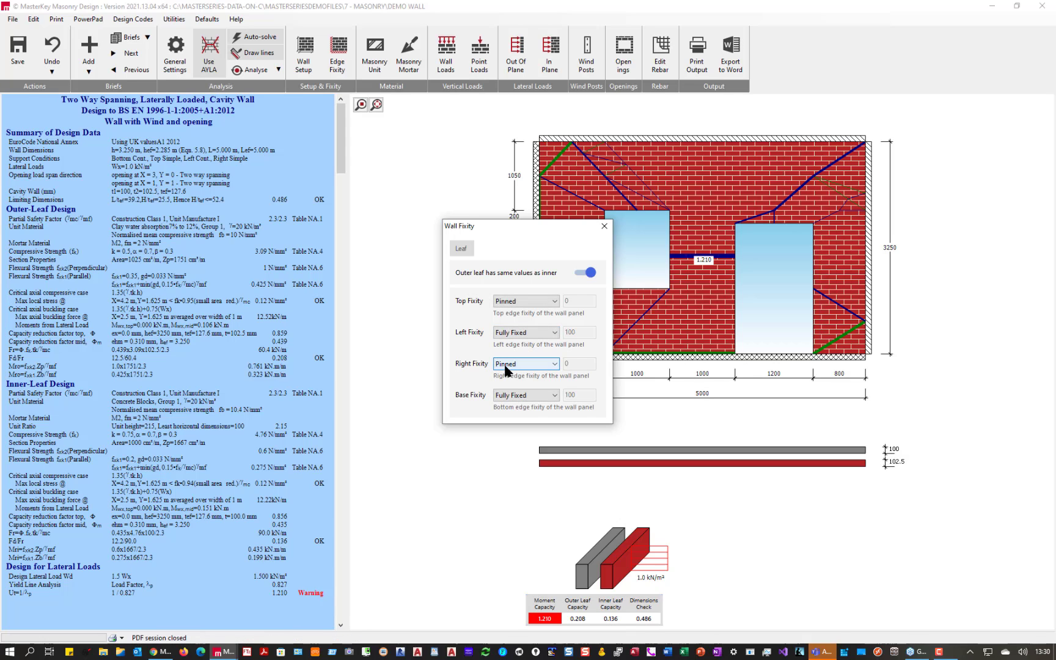
click(505, 365)
click(507, 378)
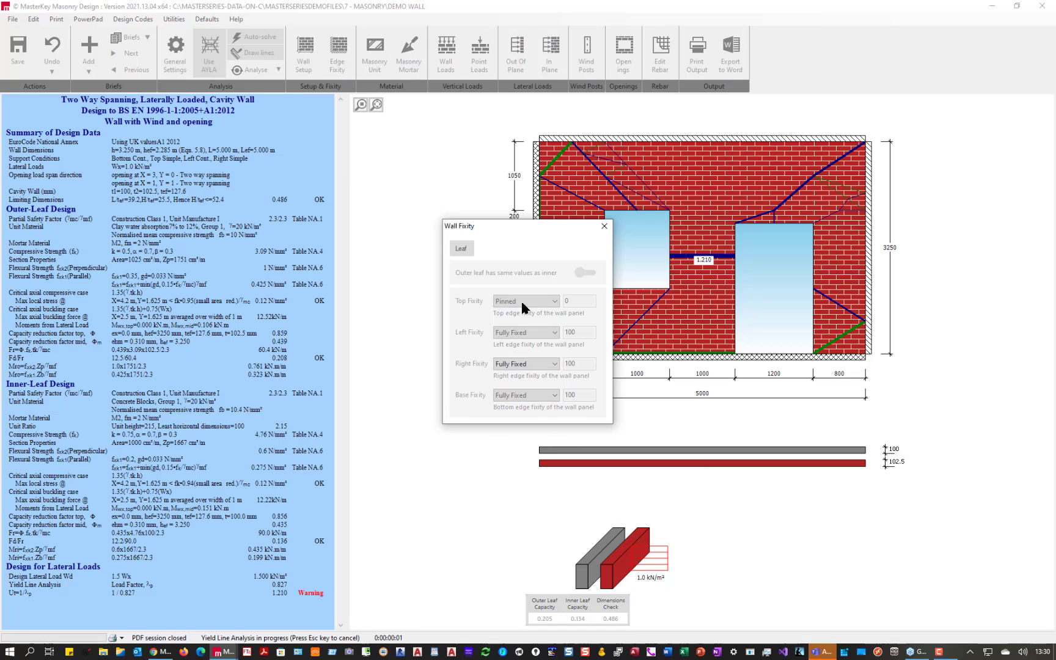
click(585, 272)
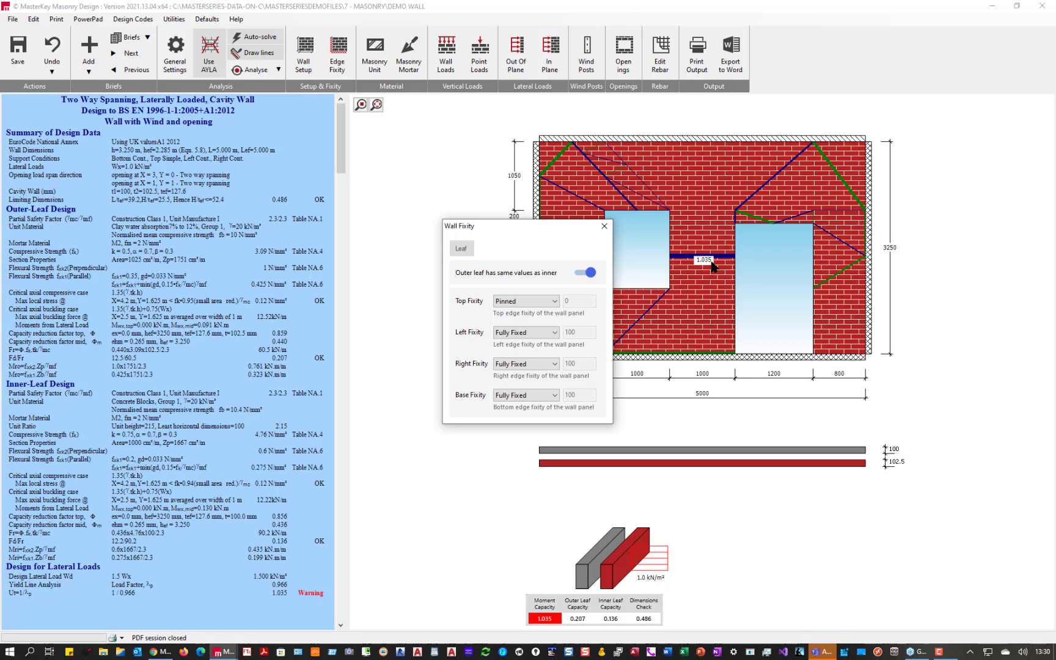
Set the left and right edge fixities of the cavity wall to Pinned.
click(521, 332)
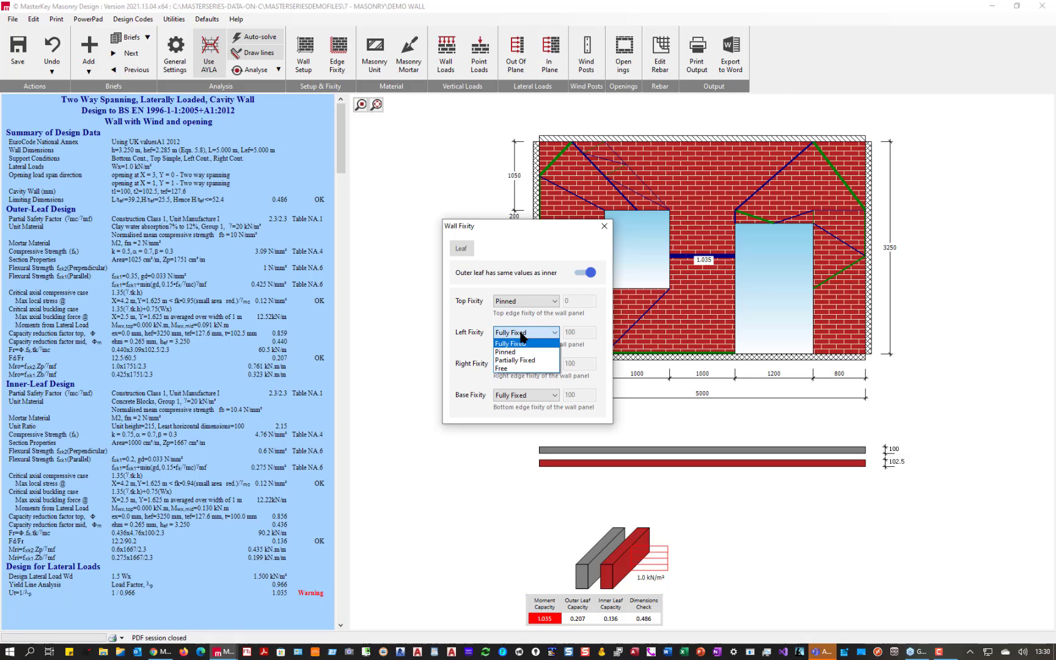
click(515, 353)
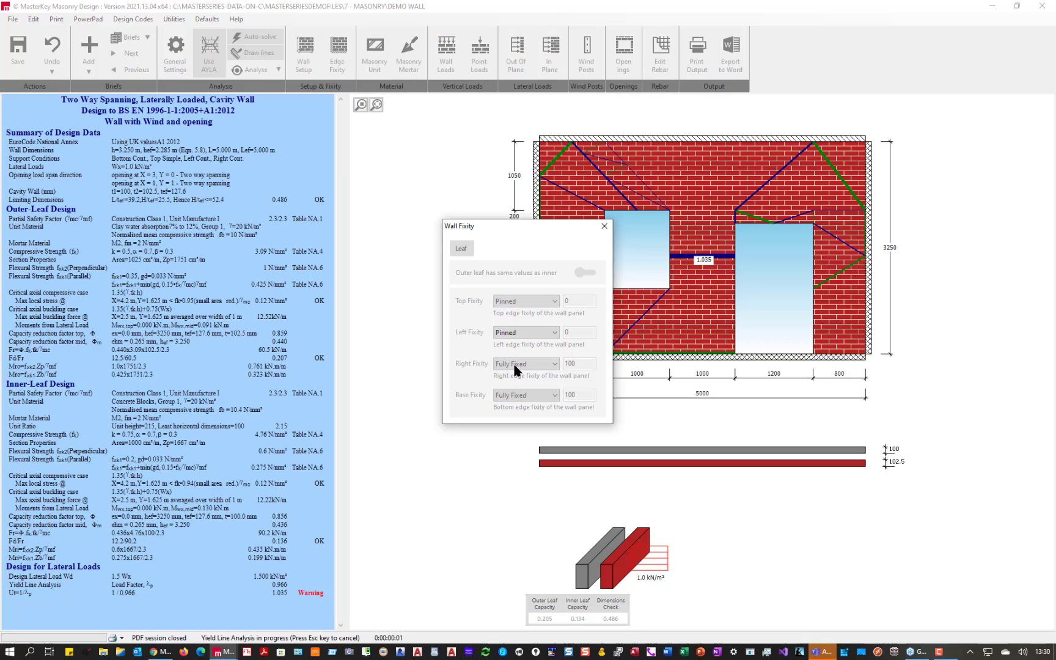
click(507, 365)
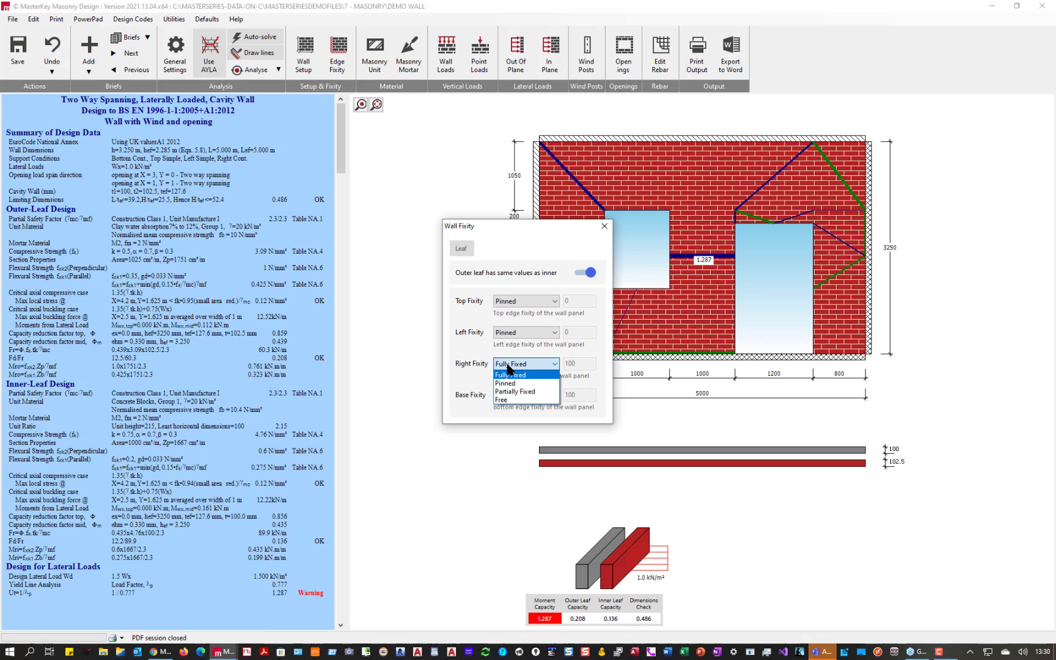
click(507, 383)
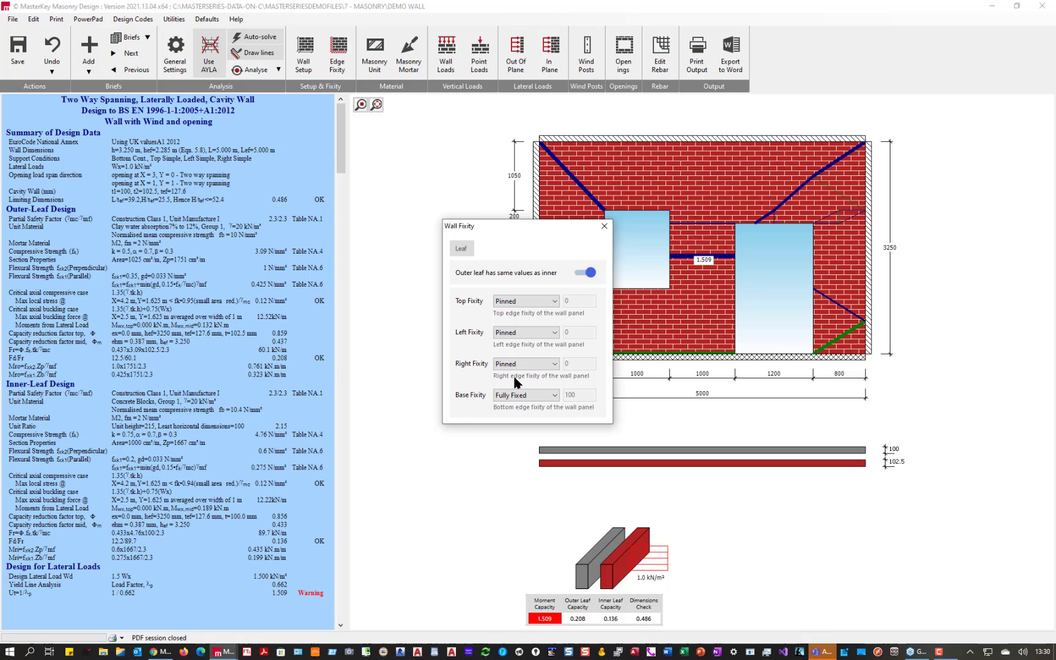
click(604, 226)
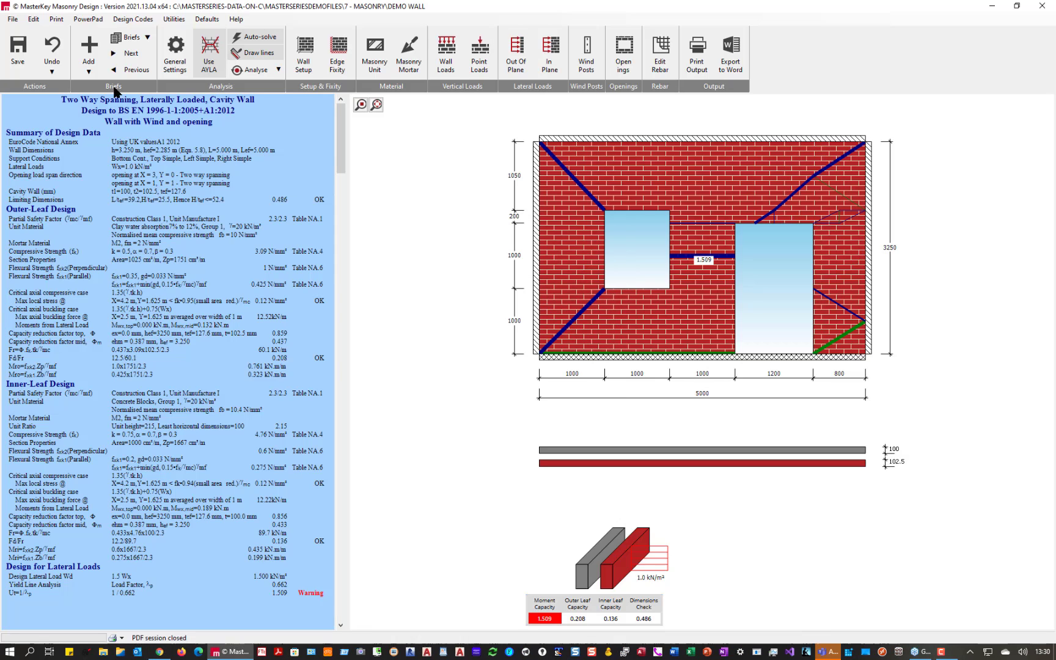
View the Shear Wall brief's design and return to the Wall with Wind and opening brief.
click(129, 55)
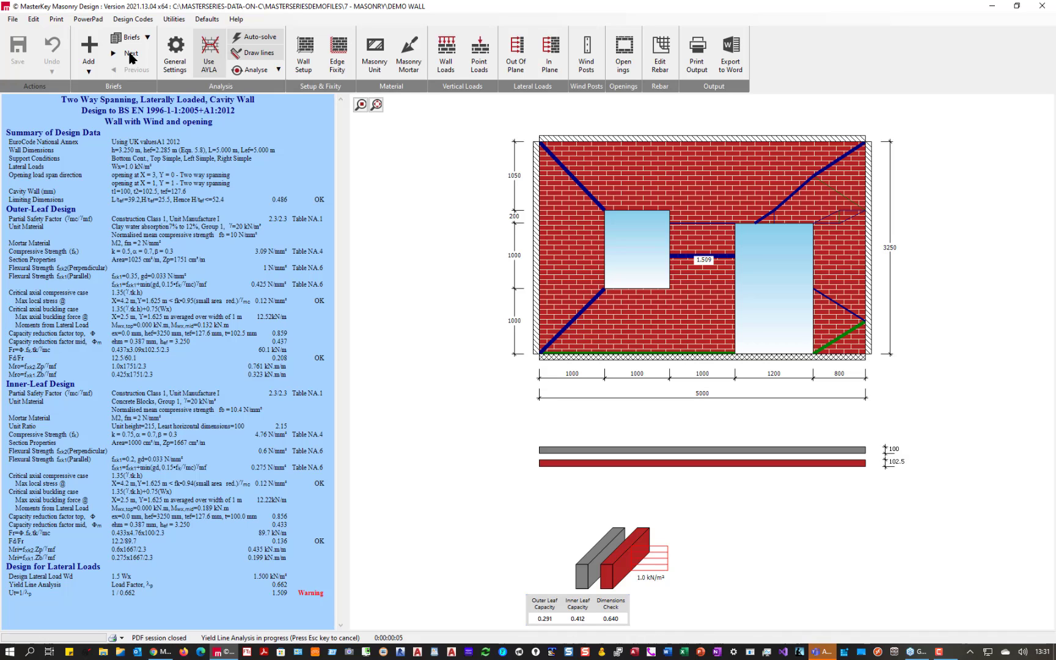
click(130, 56)
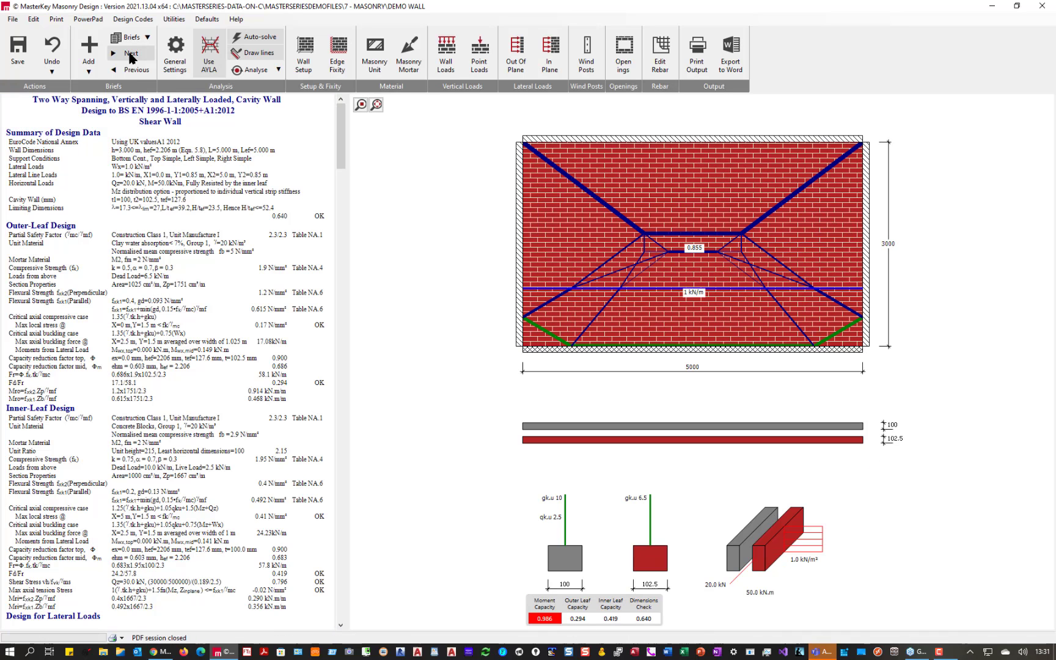
click(115, 72)
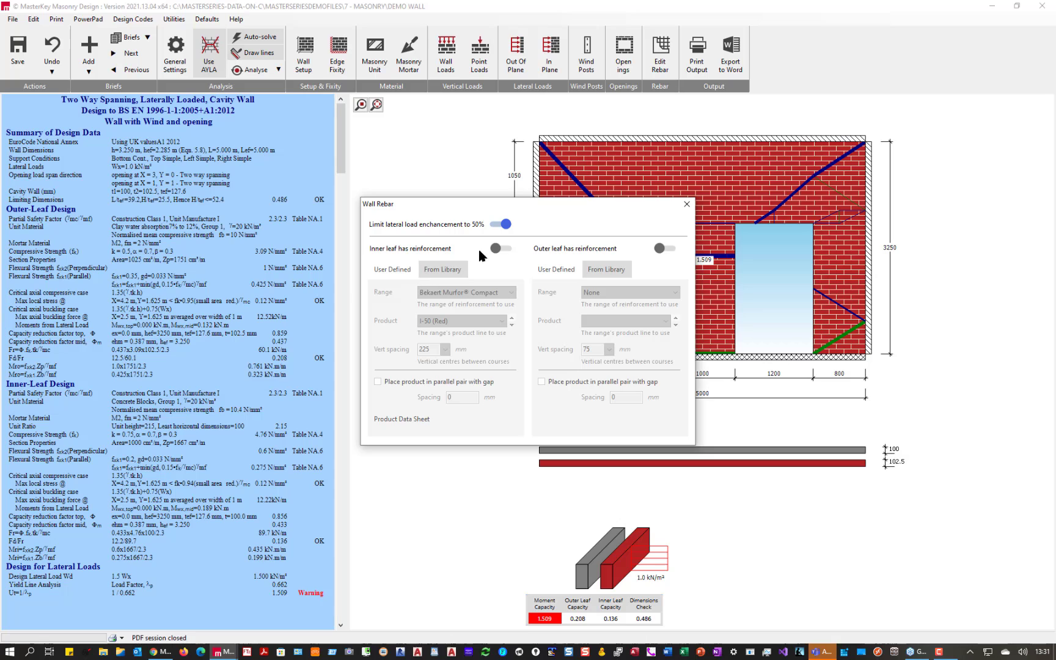
Turn on reinforcement for the inner leaf using the Bekaert Murfor® Compact library range.
click(498, 248)
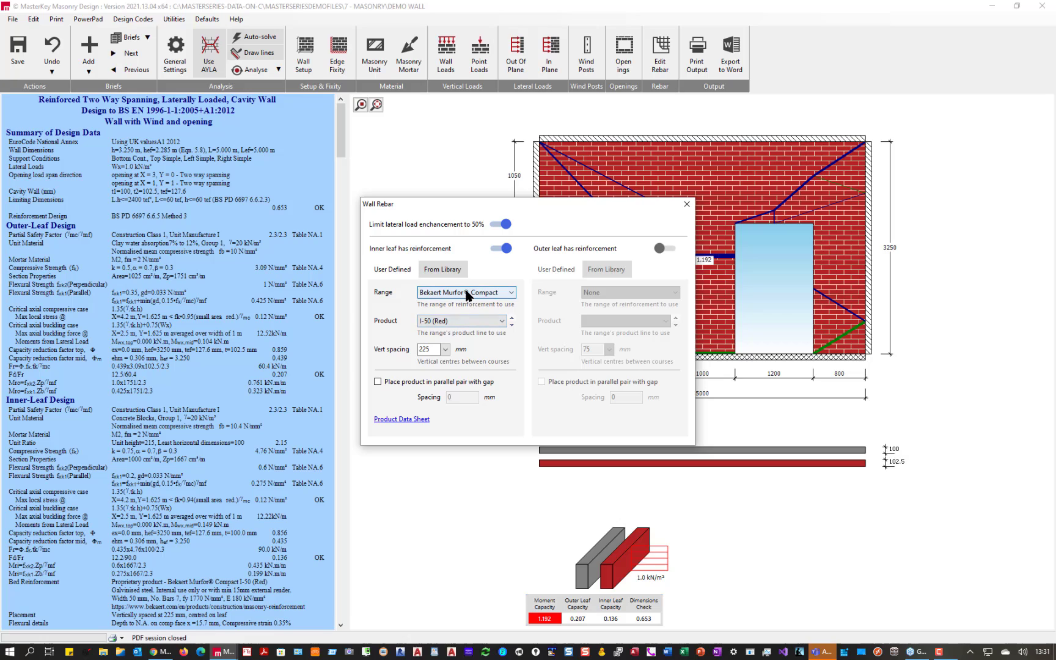
click(468, 293)
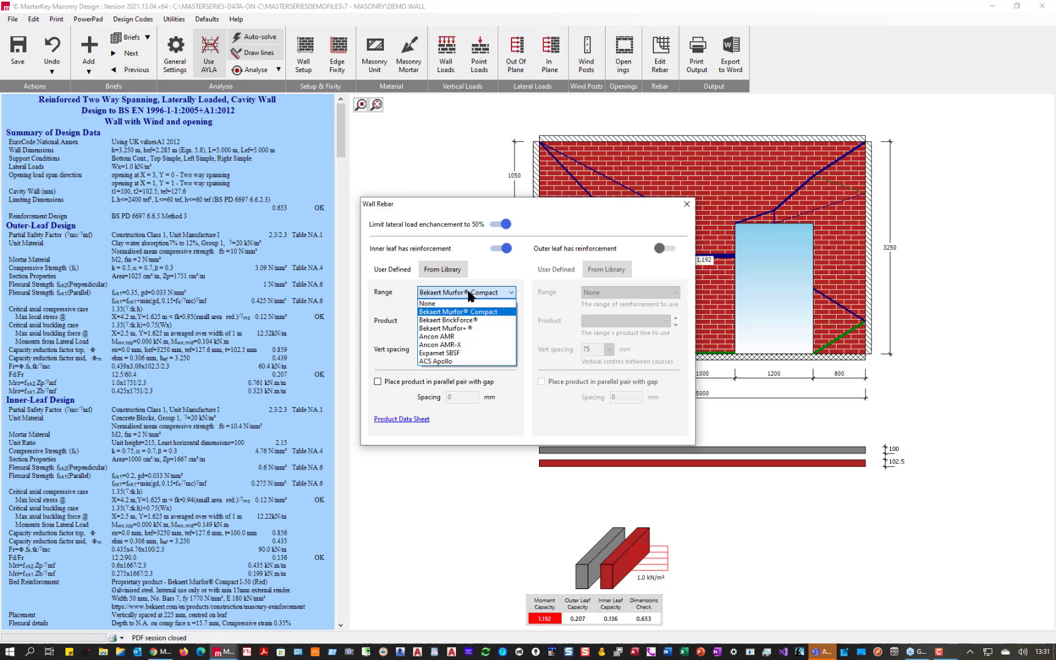
click(467, 311)
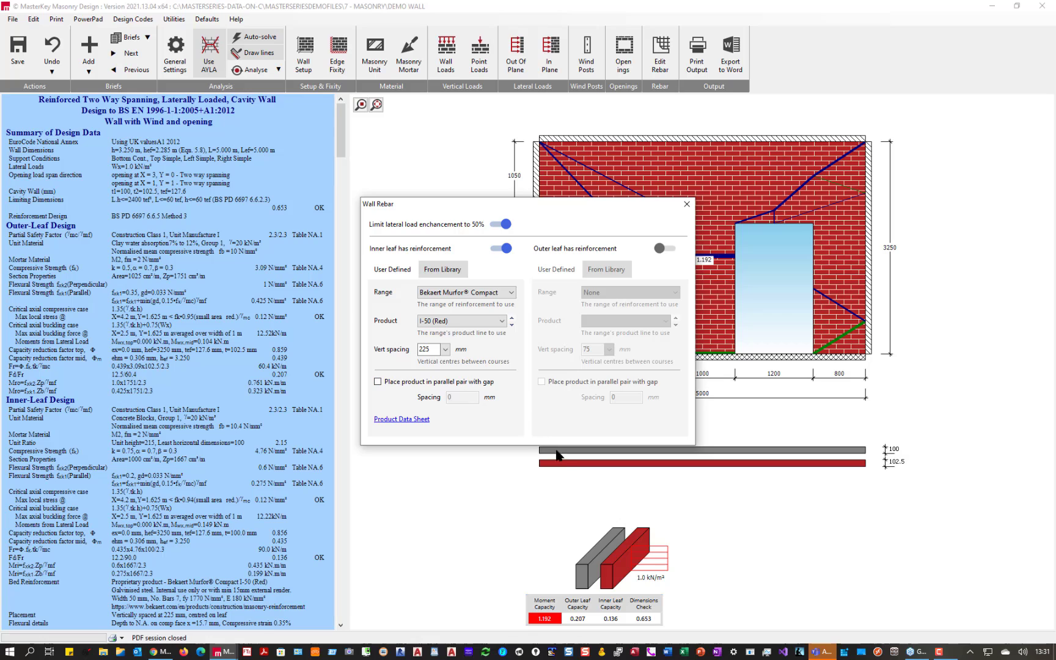
click(685, 208)
Turn on outer leaf reinforcement with the Bekaert Murfor® Compact E-35 (Blue) product at 225 mm vertical spacing.
click(660, 250)
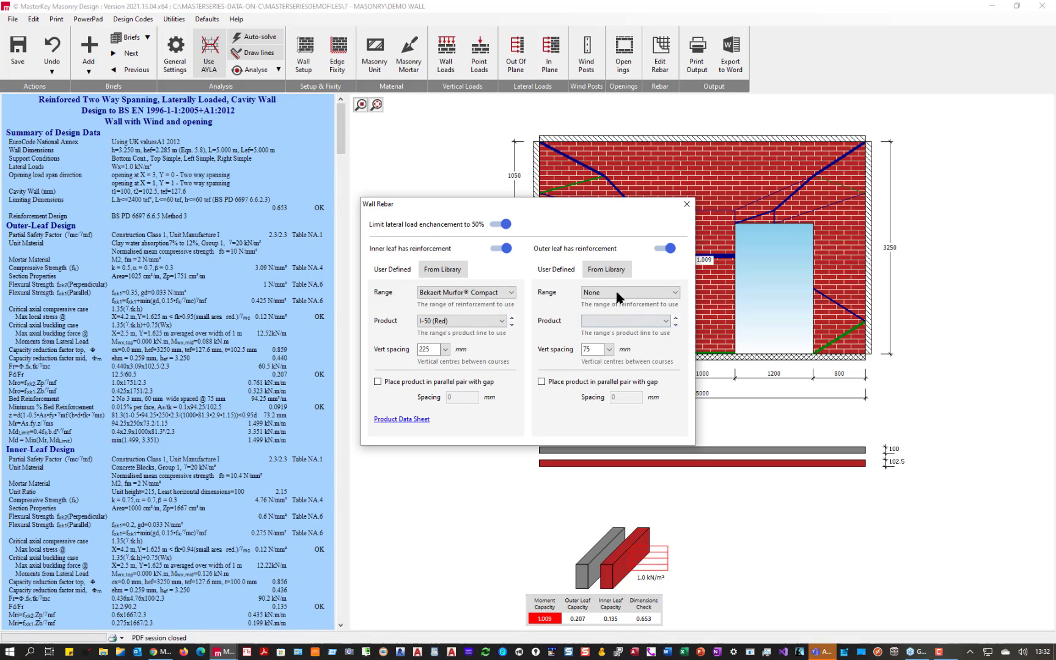
click(617, 296)
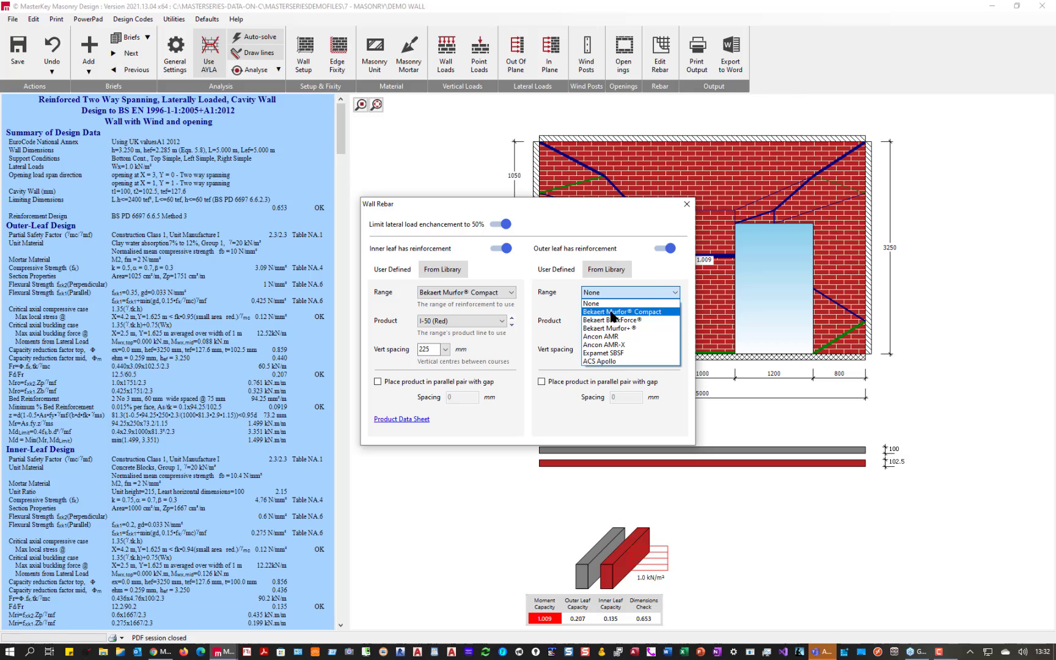
click(609, 312)
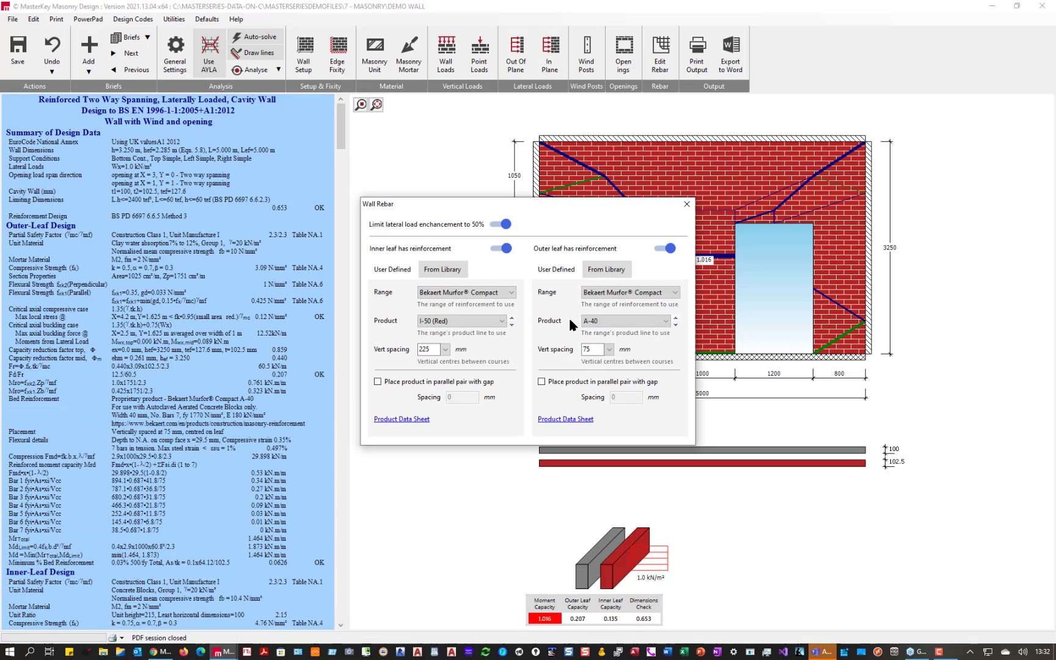
click(666, 321)
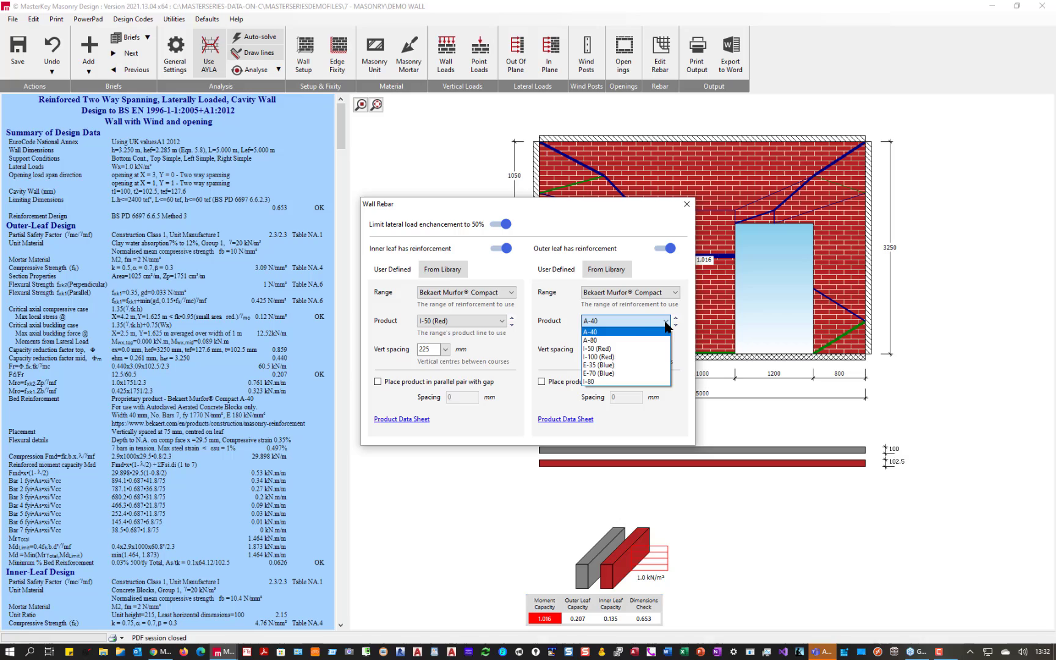
click(622, 365)
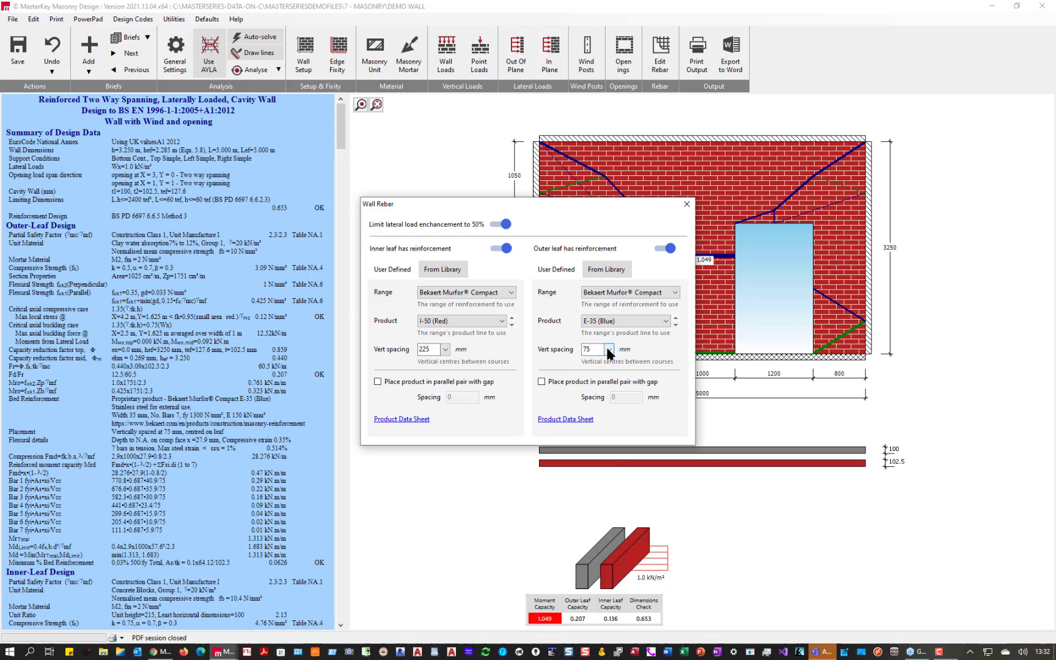
click(608, 349)
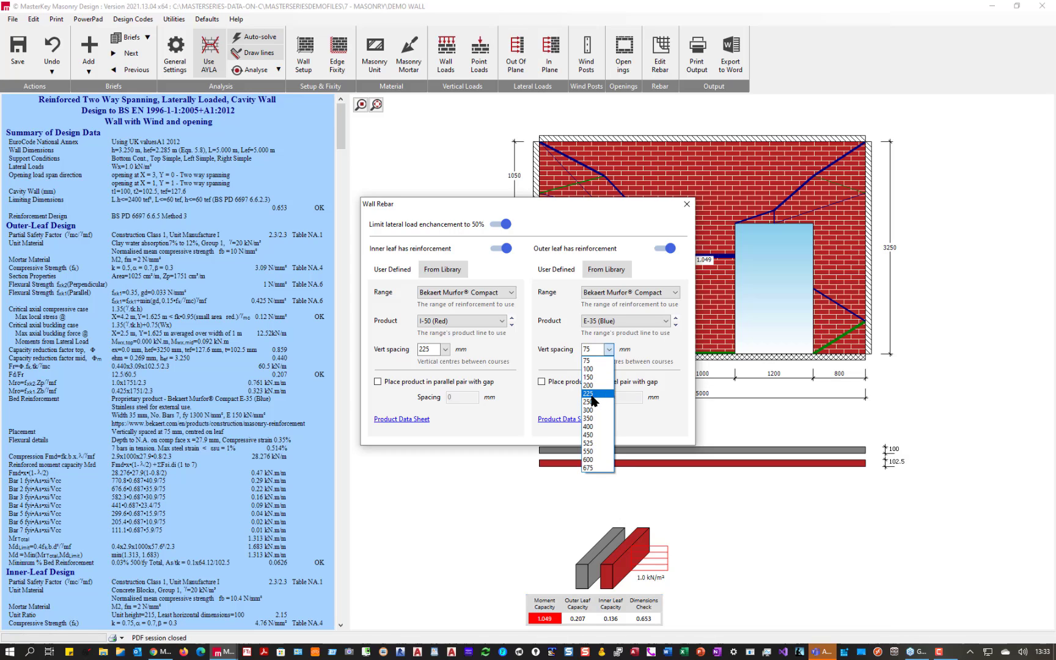
click(592, 394)
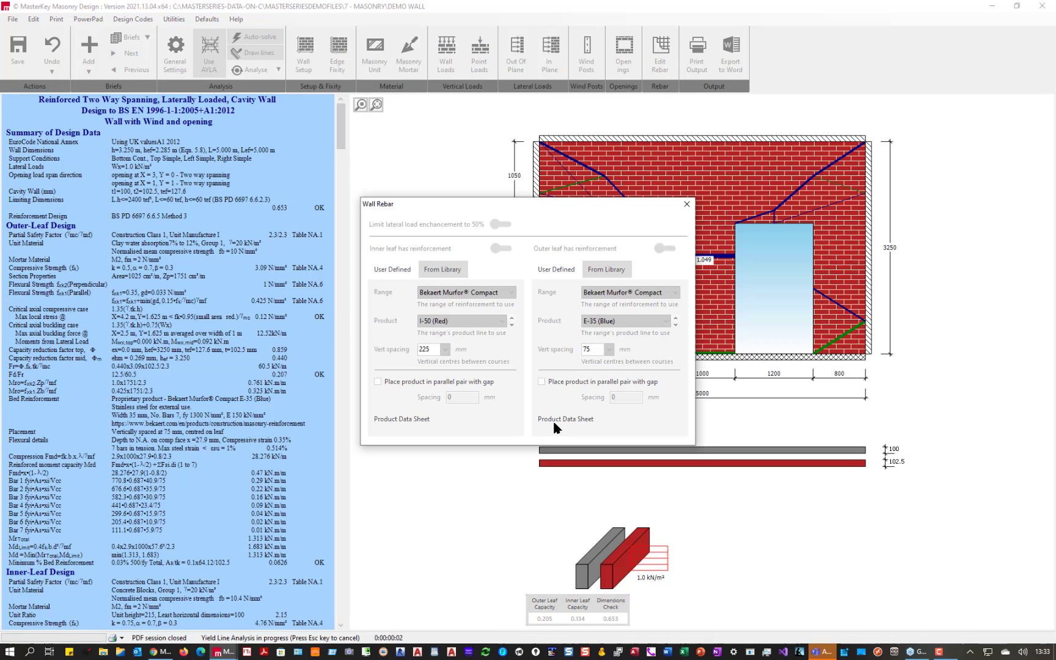
Set the vertical spacing of the reinforcement to 75 mm in both the inner and outer leaves.
click(445, 349)
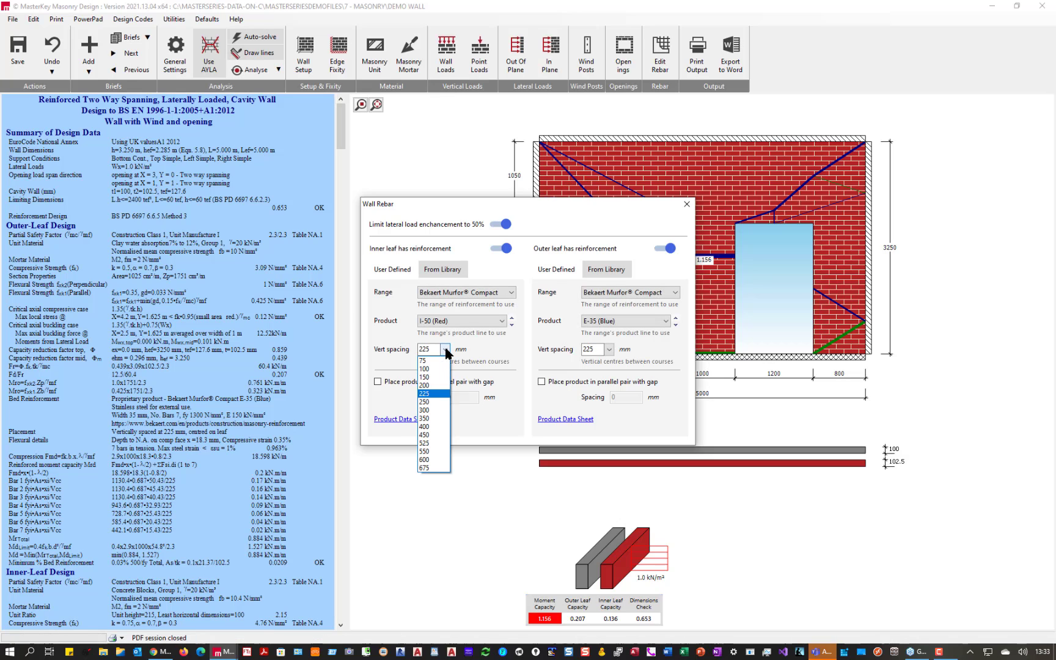
click(431, 361)
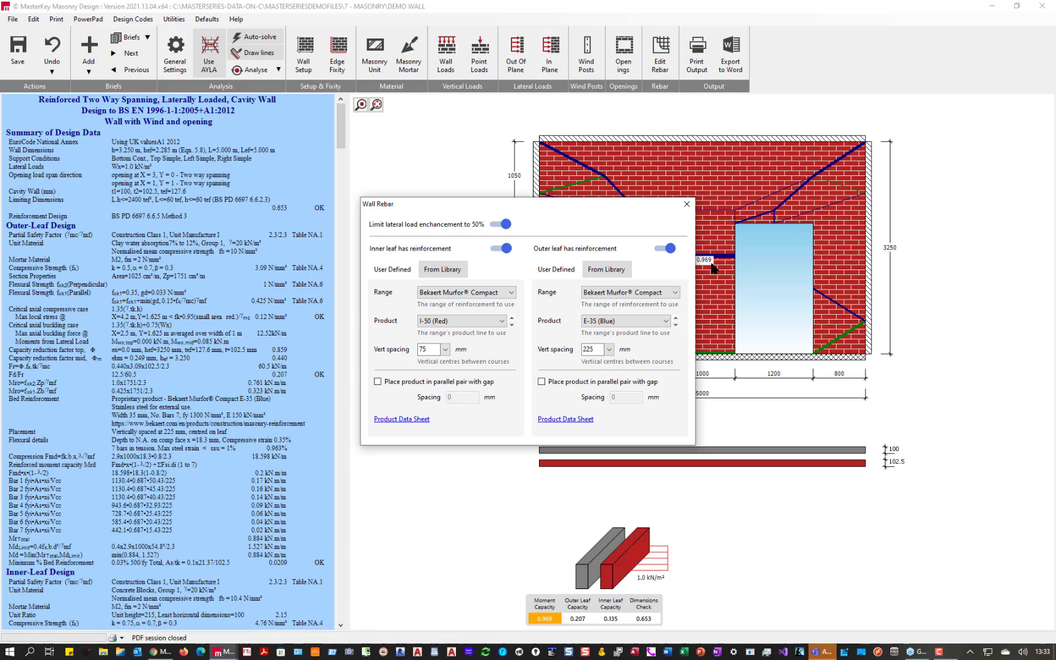
click(609, 350)
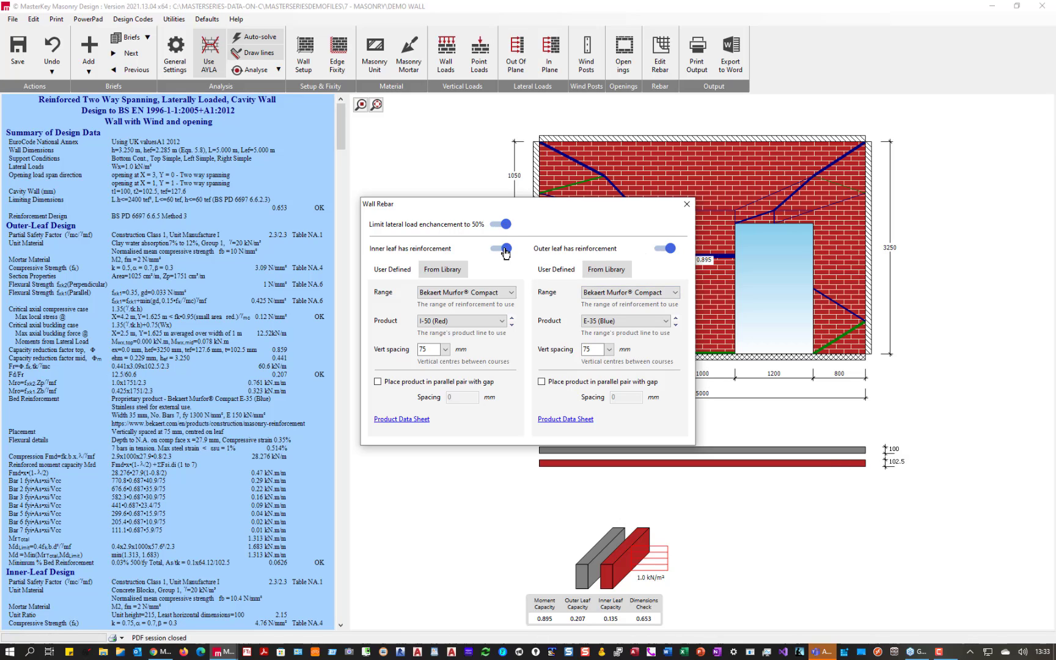
Turn off the reinforcement in both leaves of the cavity wall.
click(668, 248)
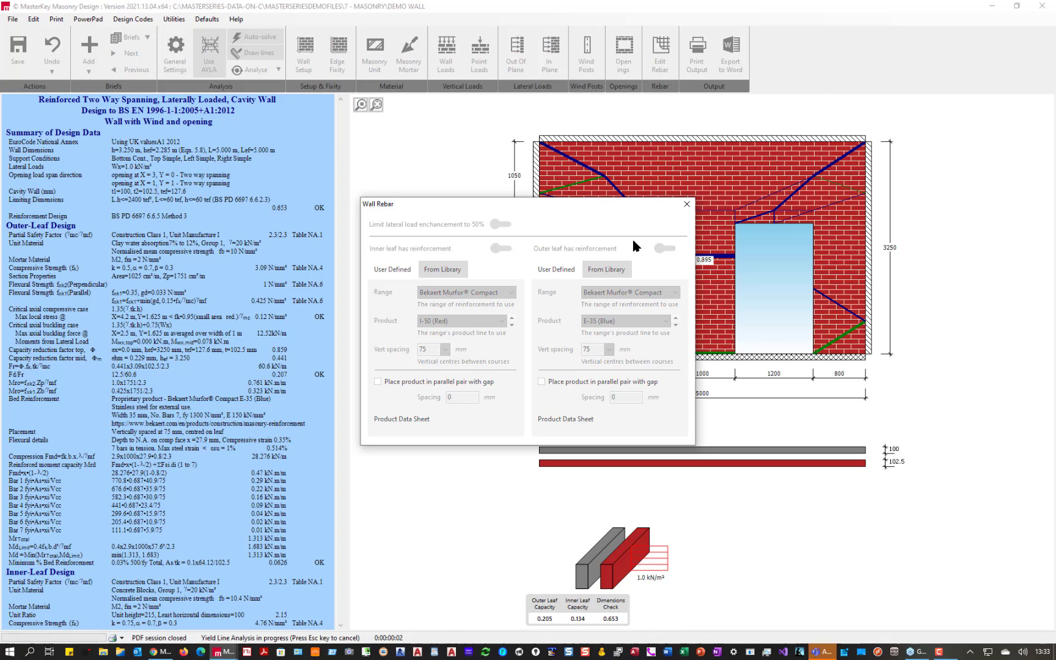
click(659, 248)
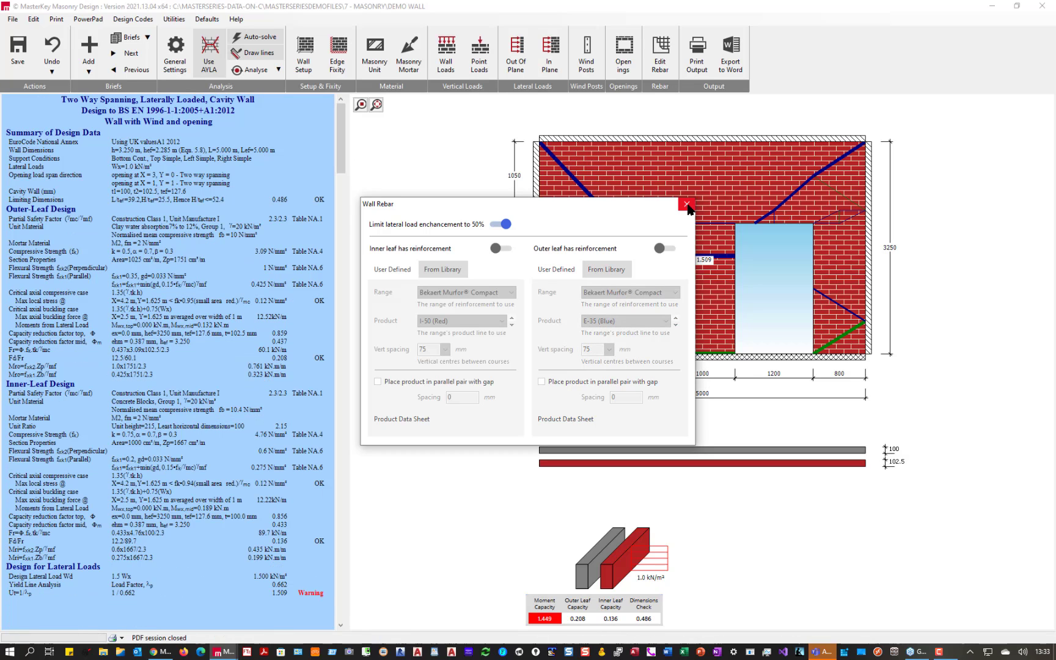
click(686, 204)
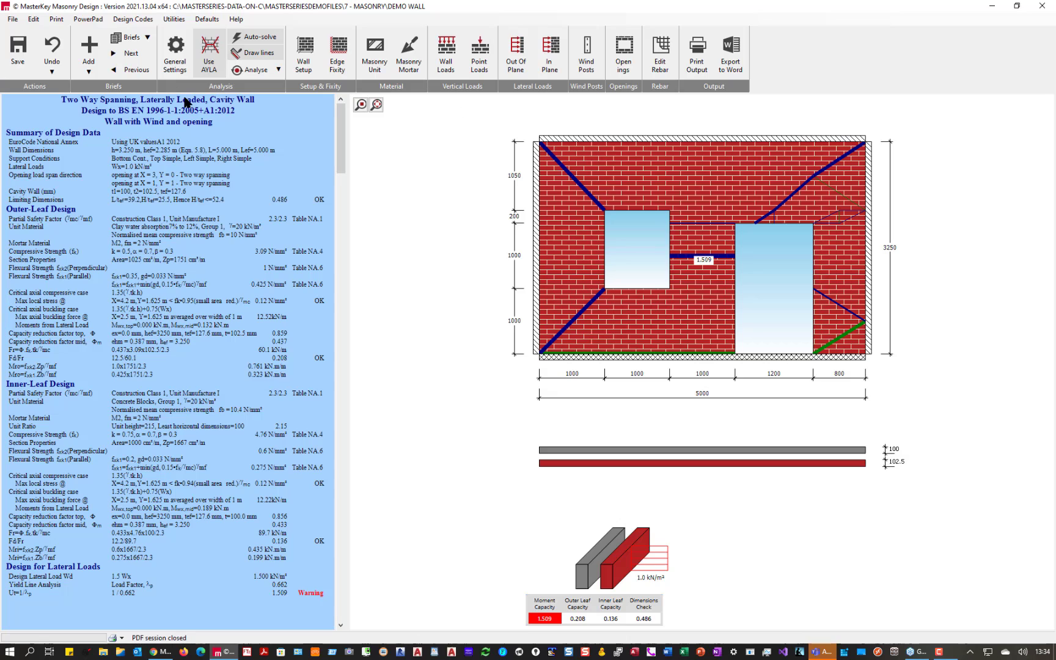
Make the cavity wall a stiffened wall and set the distance to the pier centre (D0) to 2500 mm.
click(305, 56)
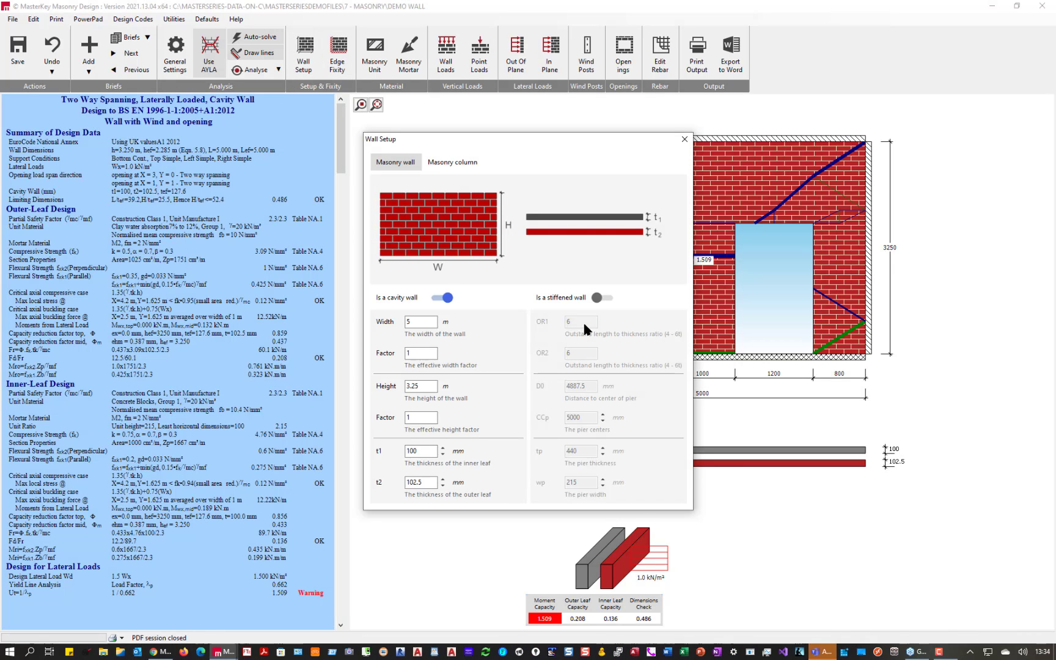
click(600, 297)
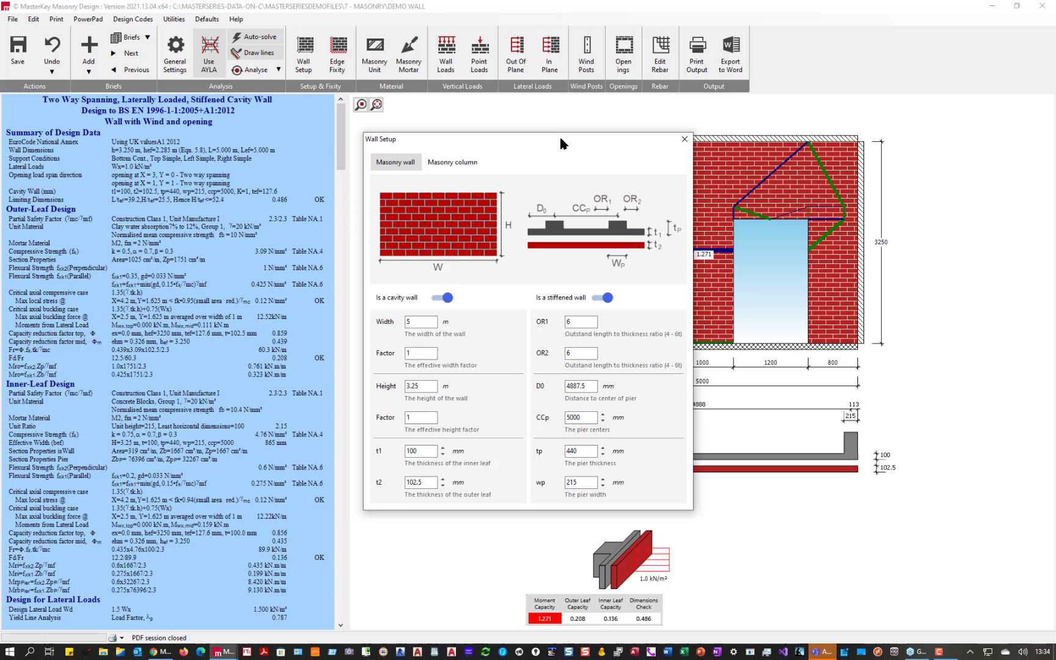
mouse_move(562, 144)
mouse_down()
mouse_move(181, 227)
mouse_move(288, 154)
mouse_up()
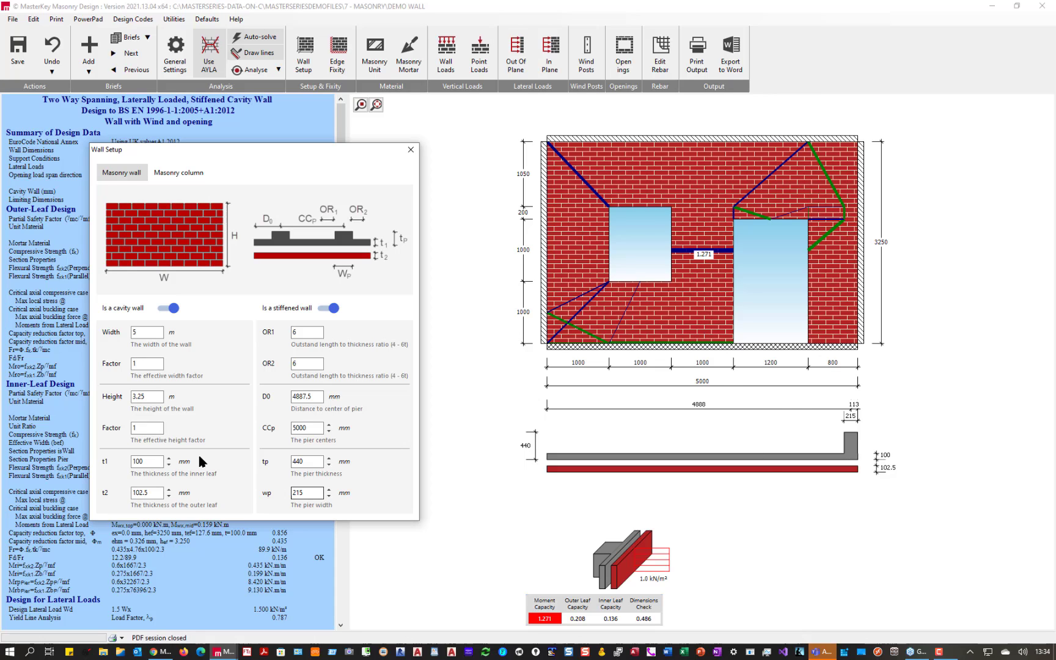
double_click(309, 398)
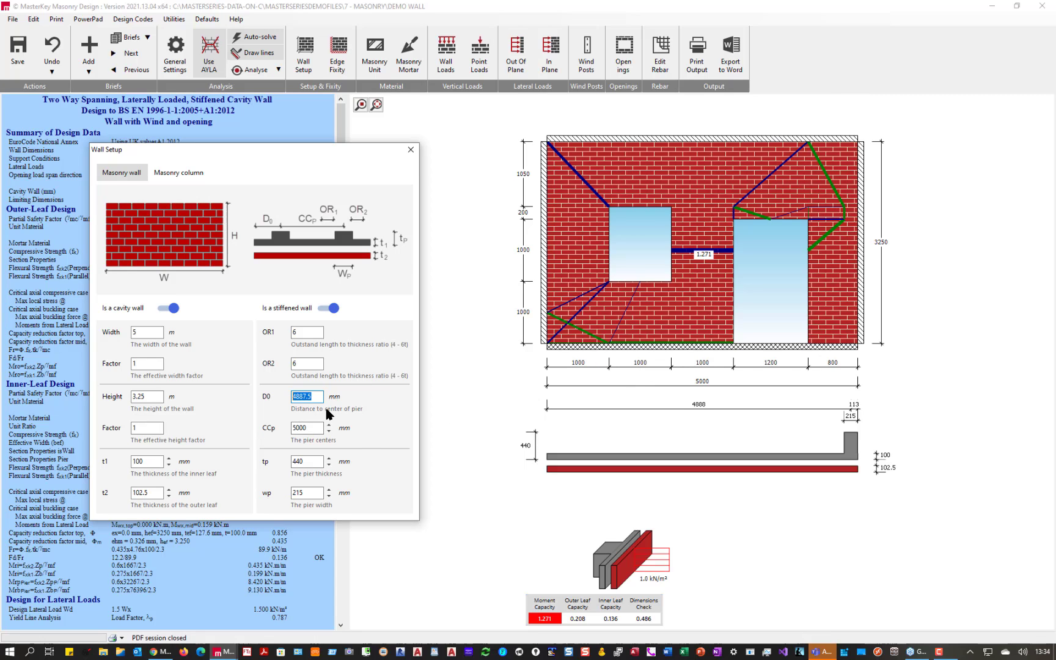
text(2500)
Set the pier thickness (tp) to 225 mm and turn the stiffened wall option off.
click(310, 460)
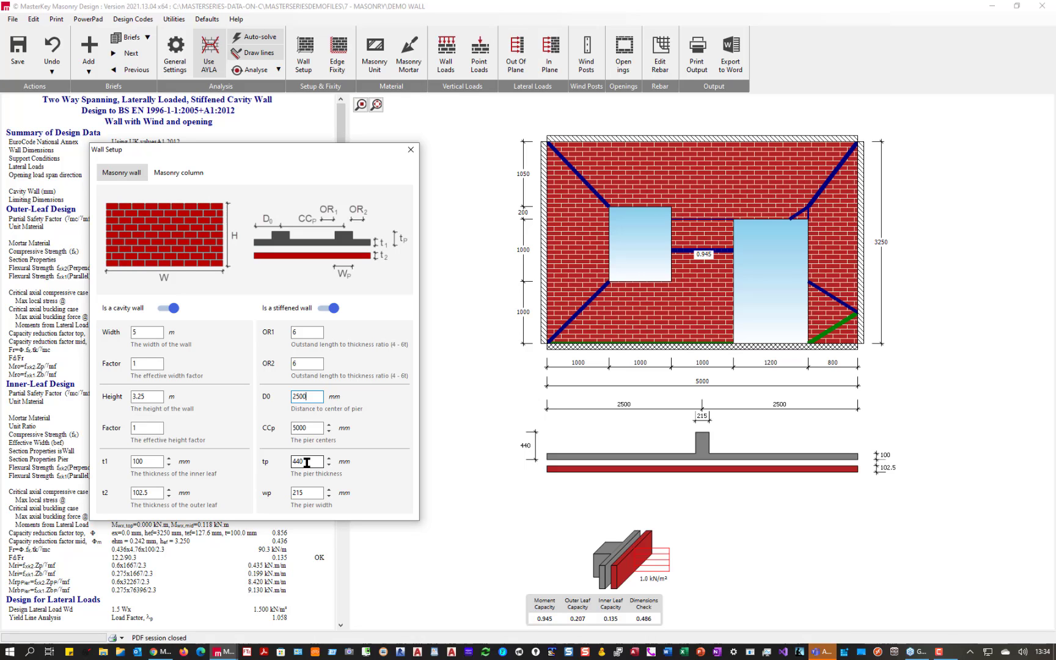
double_click(307, 462)
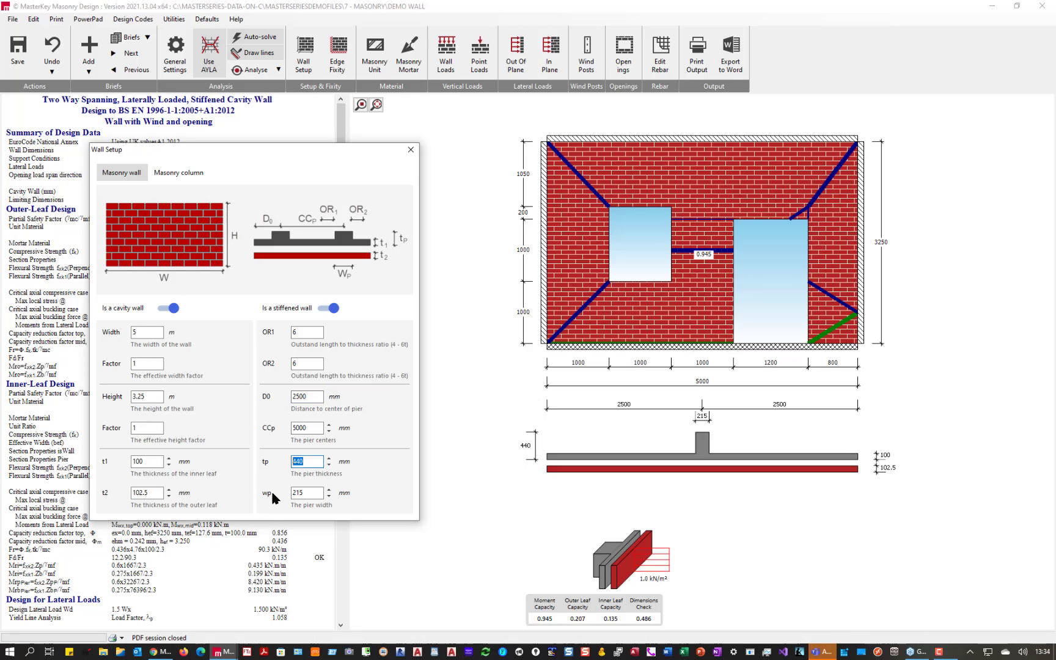
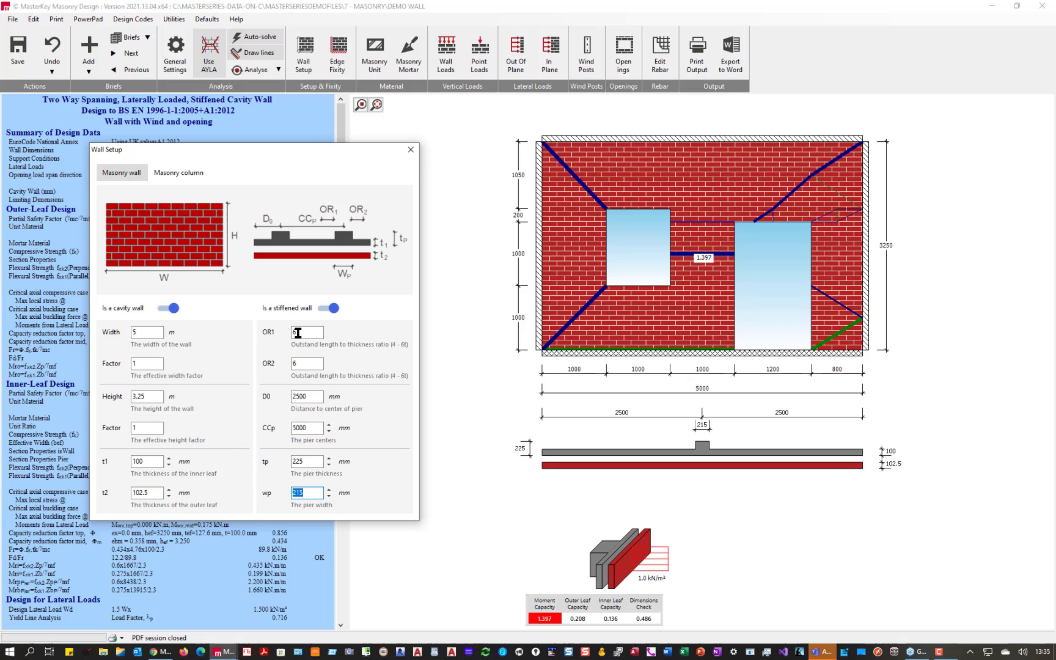
click(336, 308)
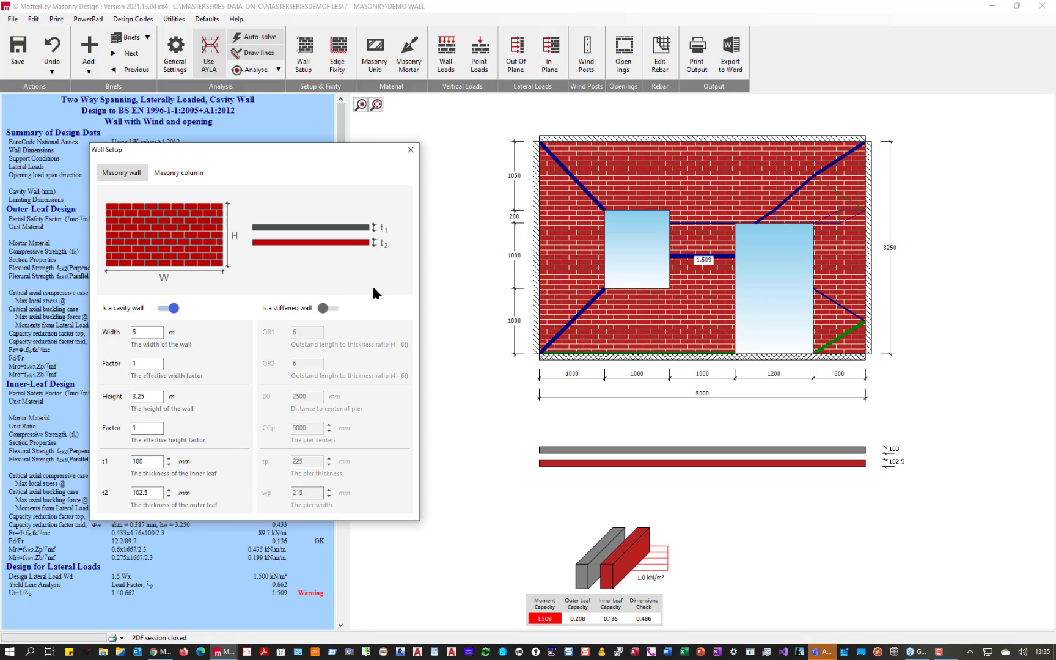
click(411, 151)
Add a wind post to the wall at X = 2.5 m.
click(586, 61)
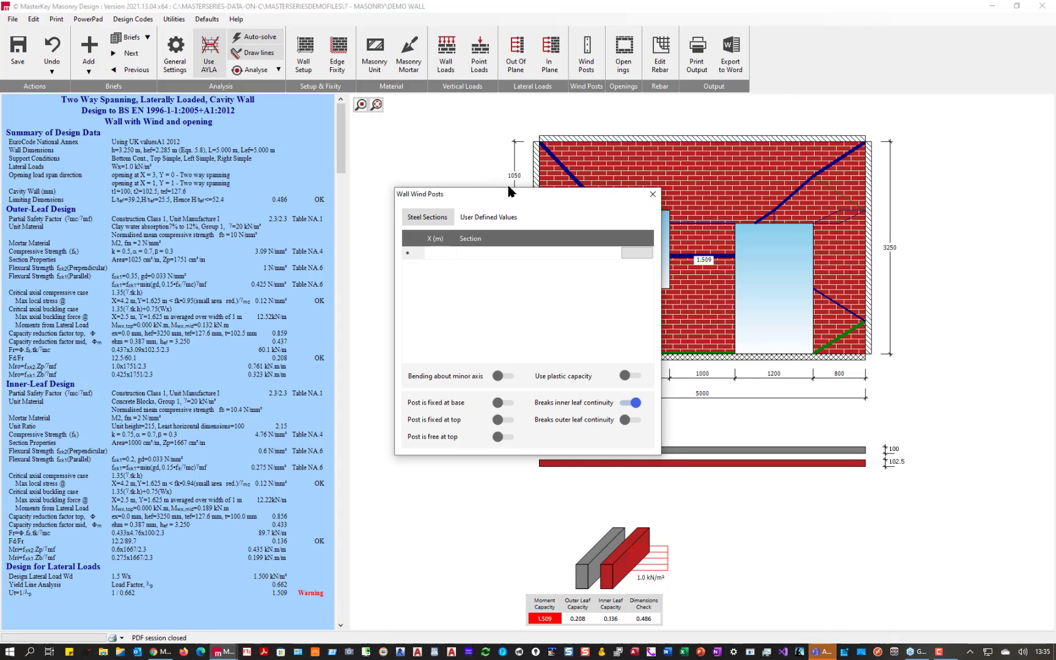
click(438, 256)
click(439, 252)
text(2.5)
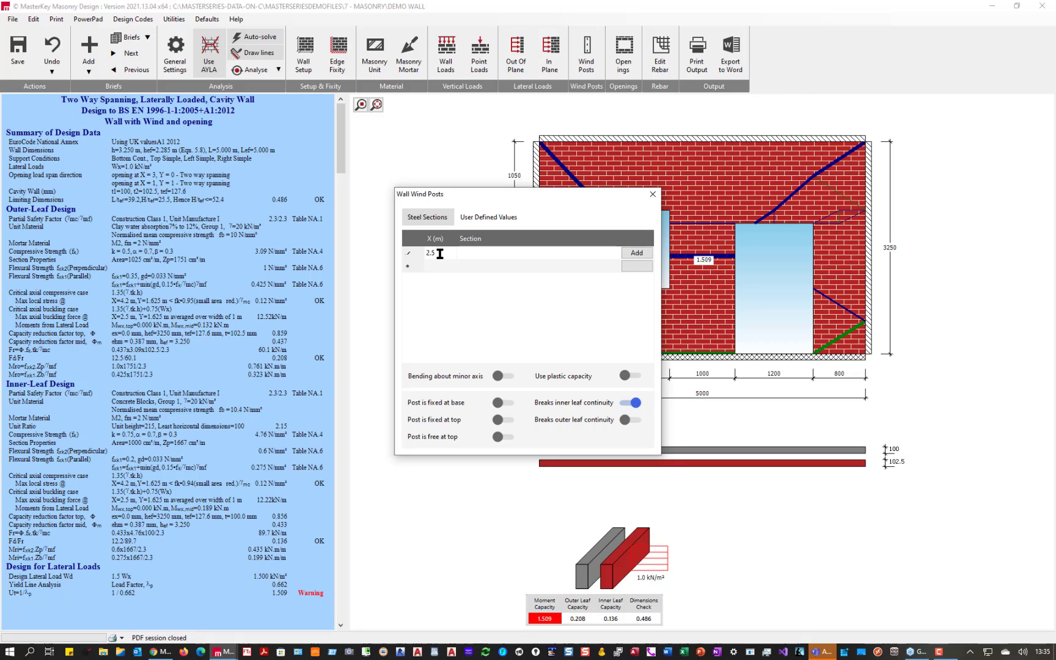
click(636, 253)
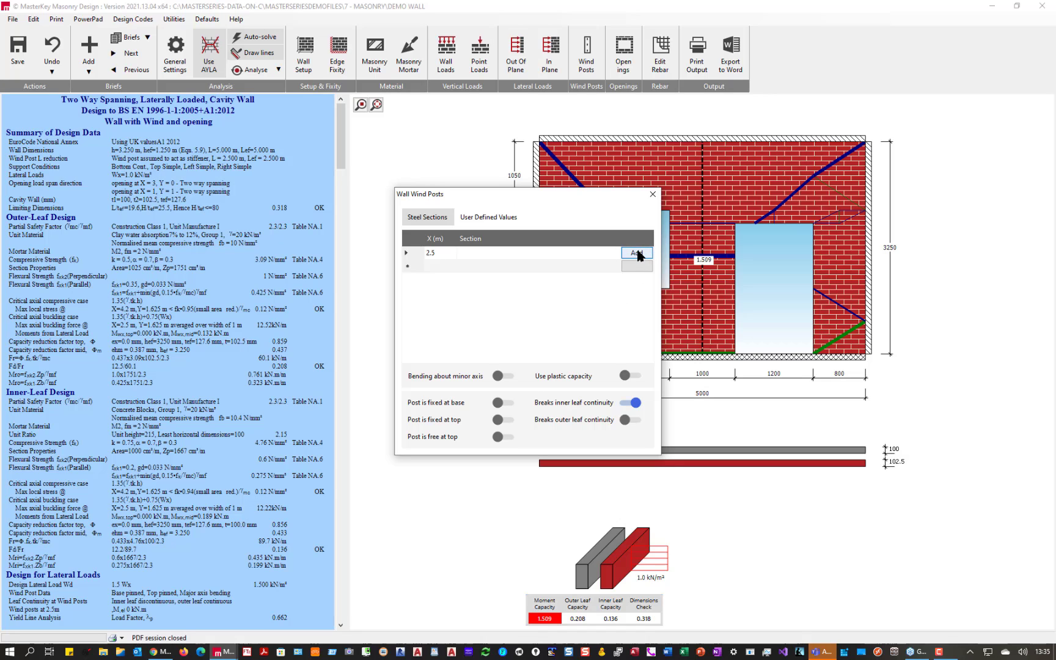
Assign the 100x60x6.3 RHS 14.2 steel section in S 355 to the wind post at 2.5 m.
click(637, 253)
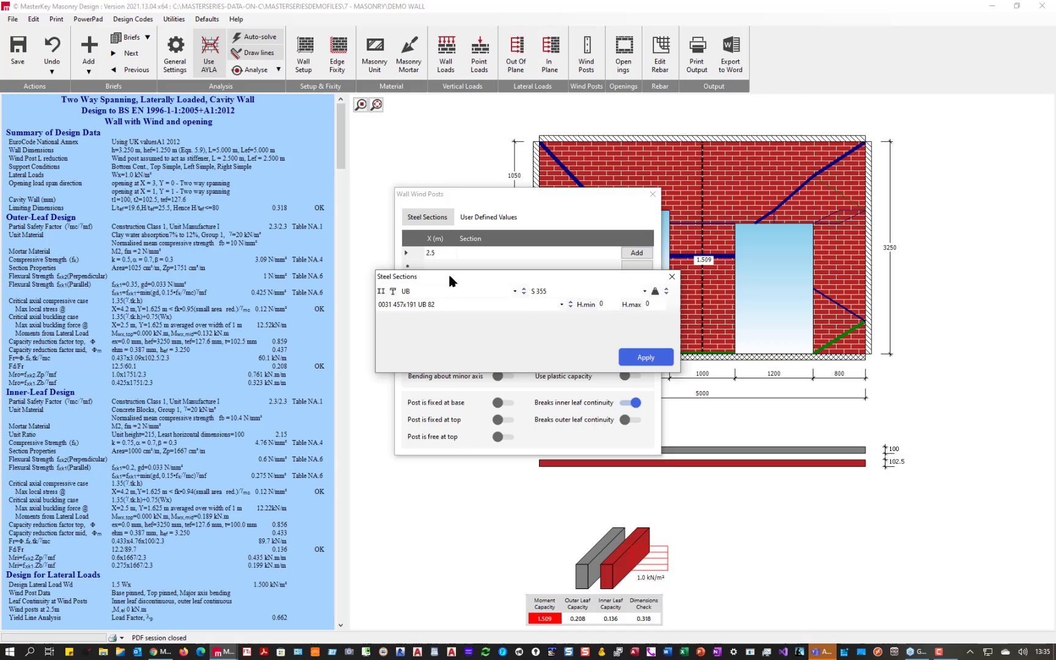
click(452, 291)
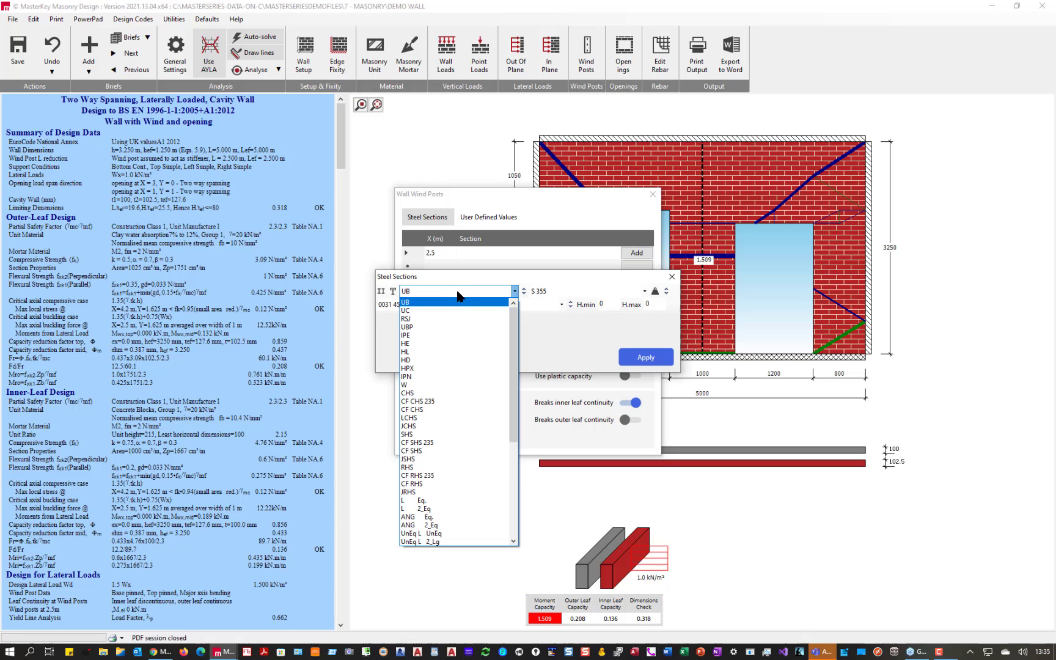
click(464, 468)
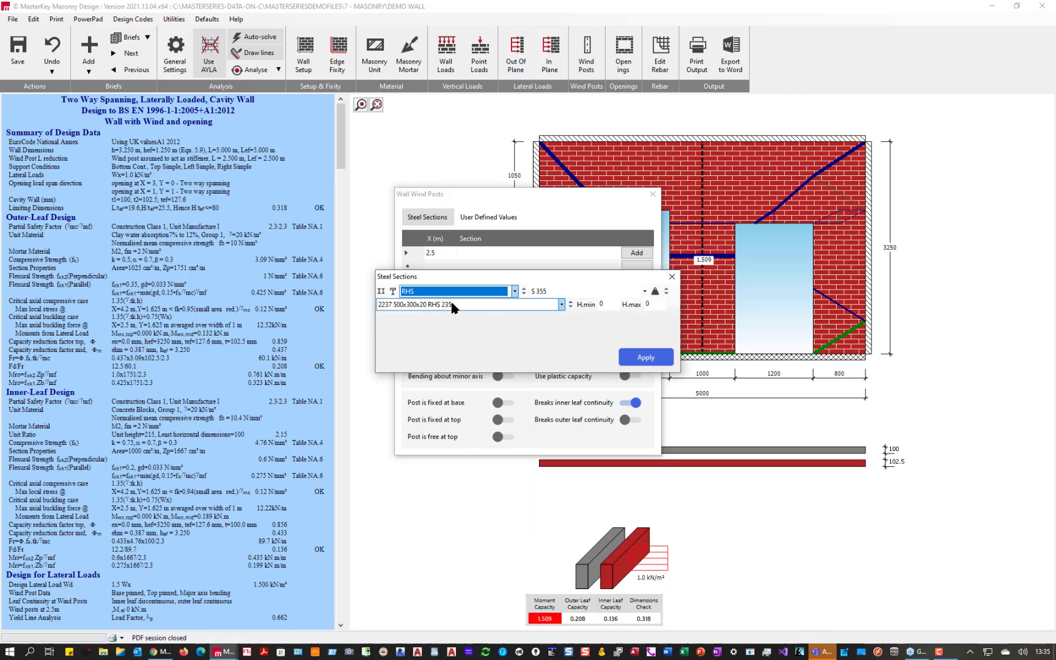
click(450, 305)
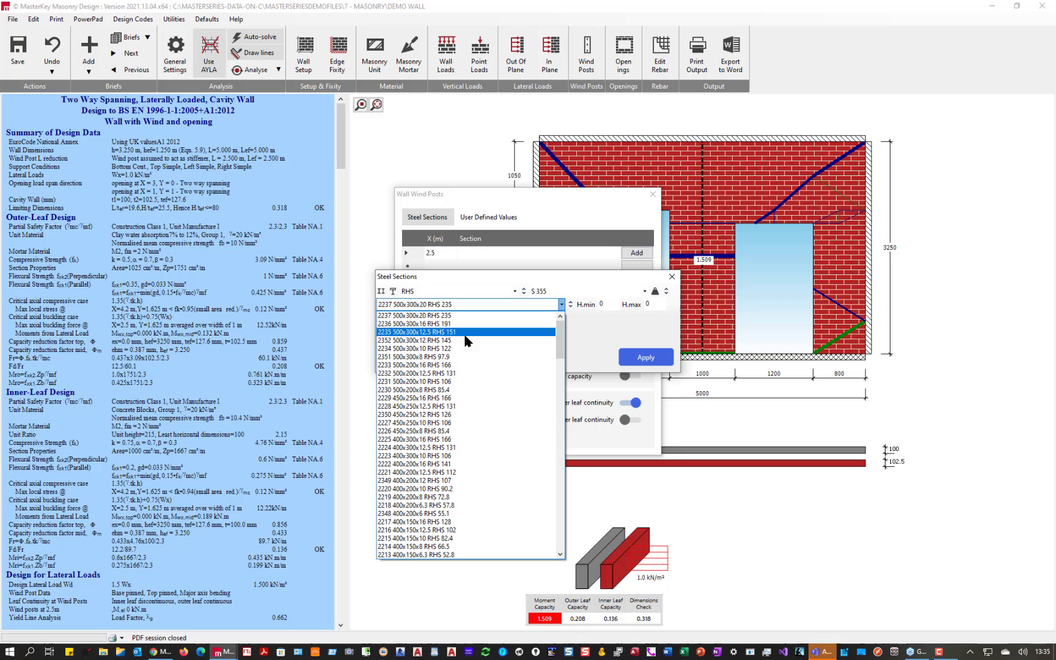
scroll(455, 522, down, 15)
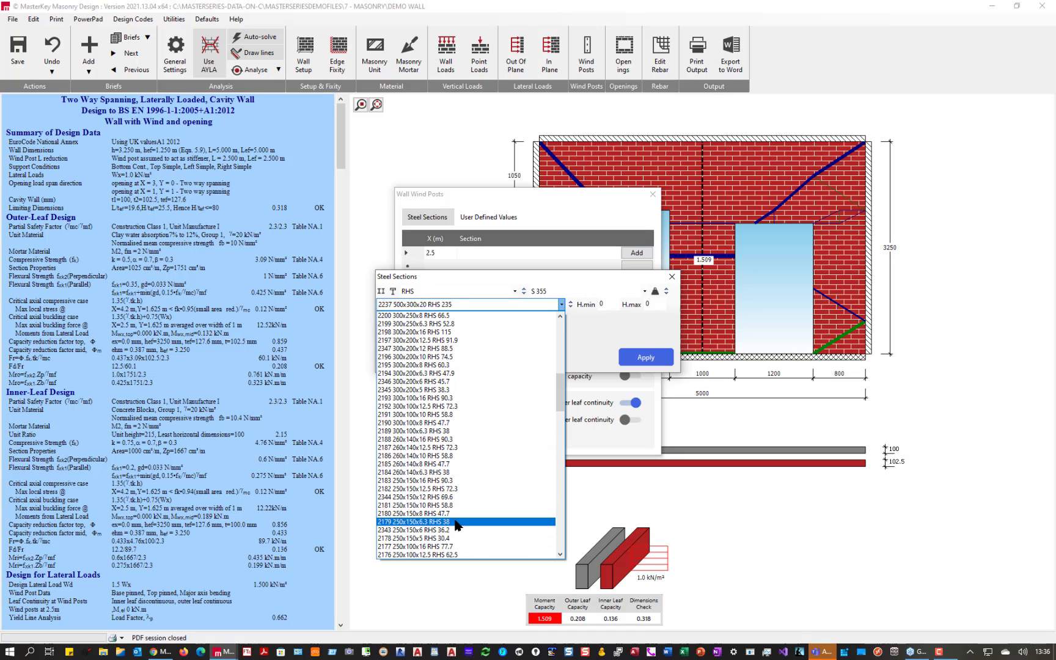
scroll(455, 521, down, 20)
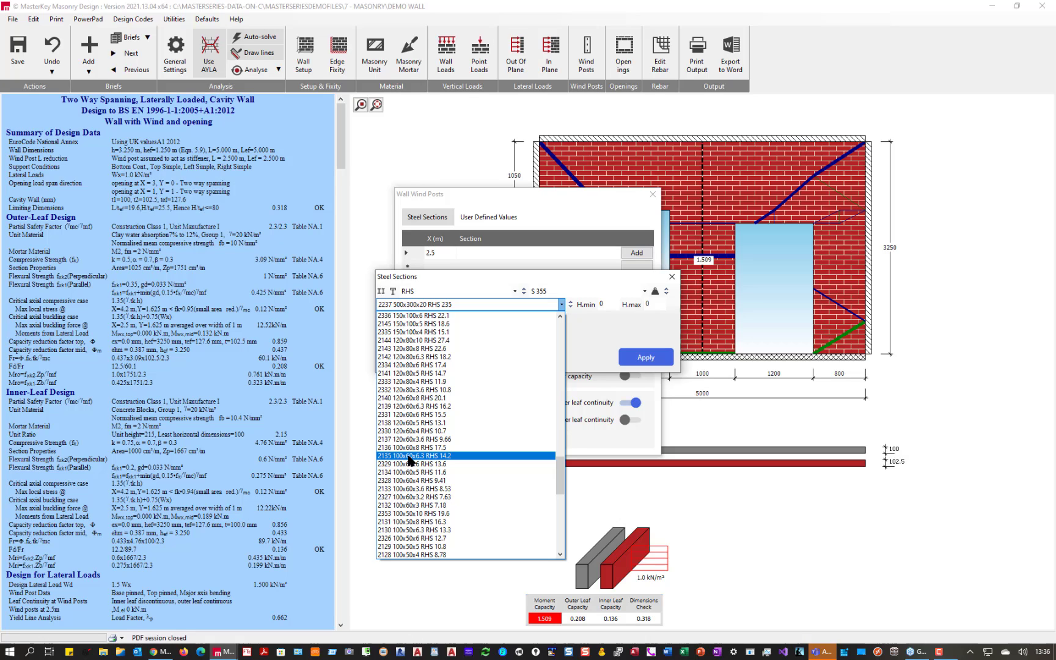
click(409, 456)
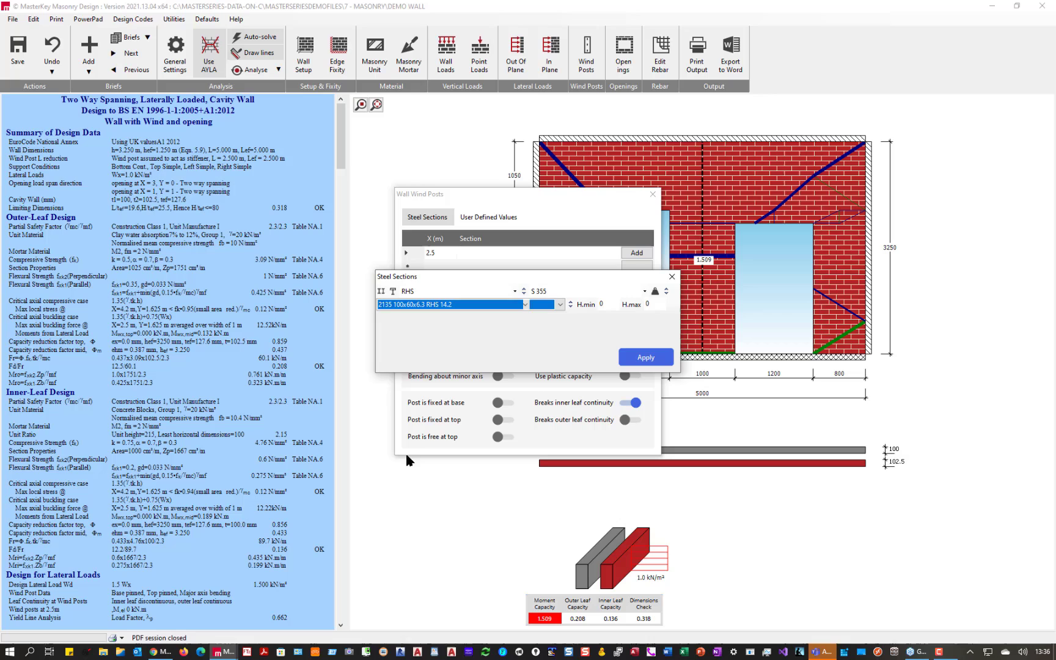
click(646, 358)
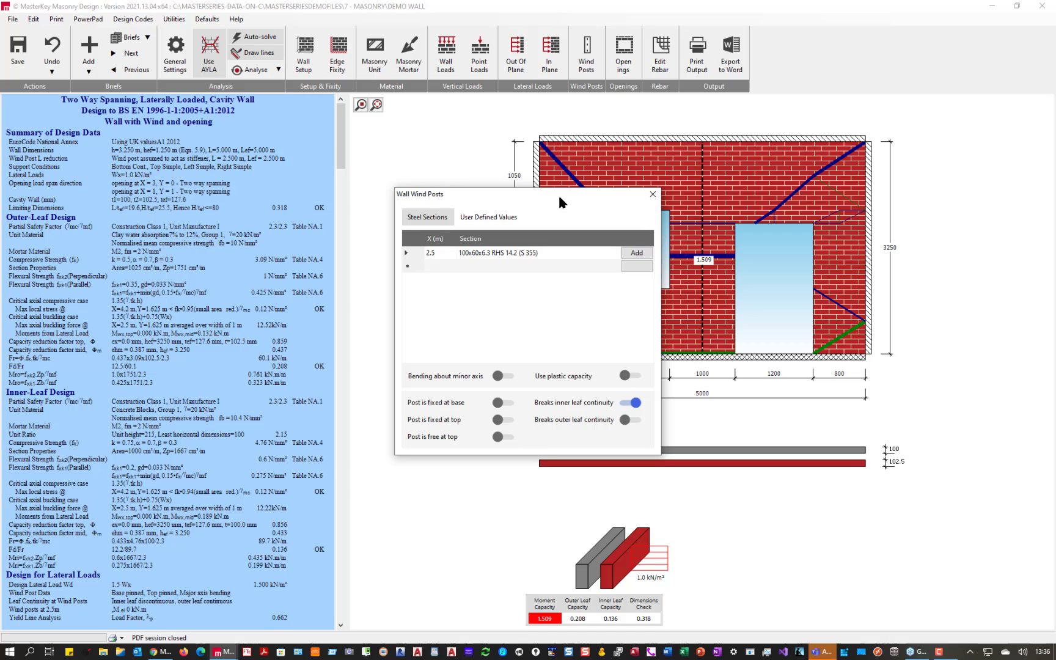
Stop the wind post from breaking inner leaf continuity, turn on bending about the minor axis, and review the recalculated lateral load design.
drag(557, 193, 363, 210)
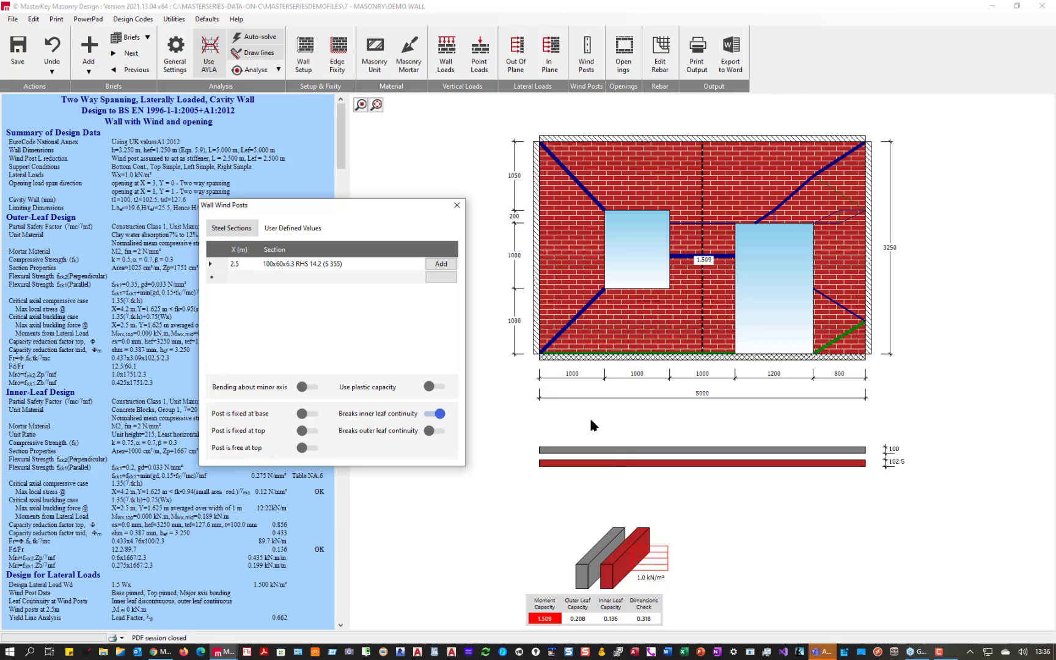
click(428, 416)
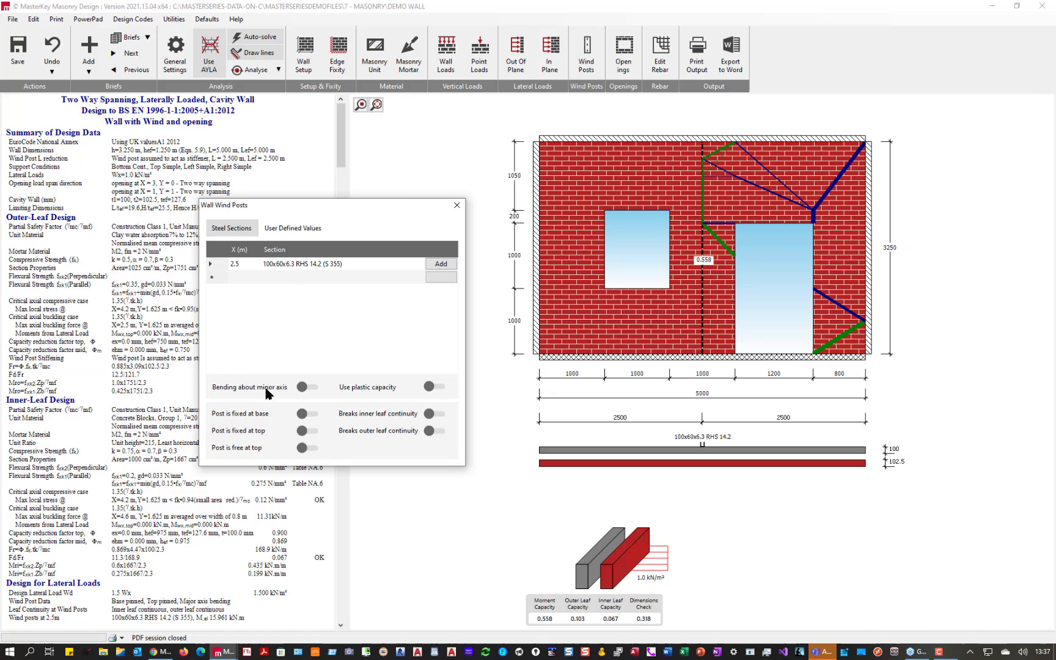
click(300, 387)
click(455, 207)
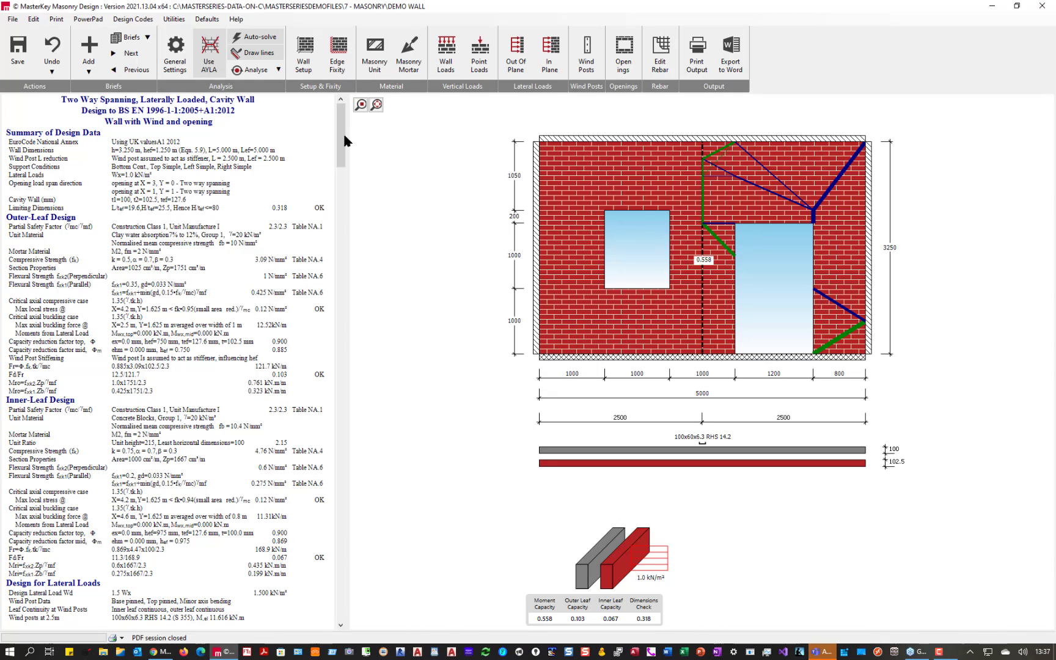
click(251, 71)
scroll(165, 481, down, 5)
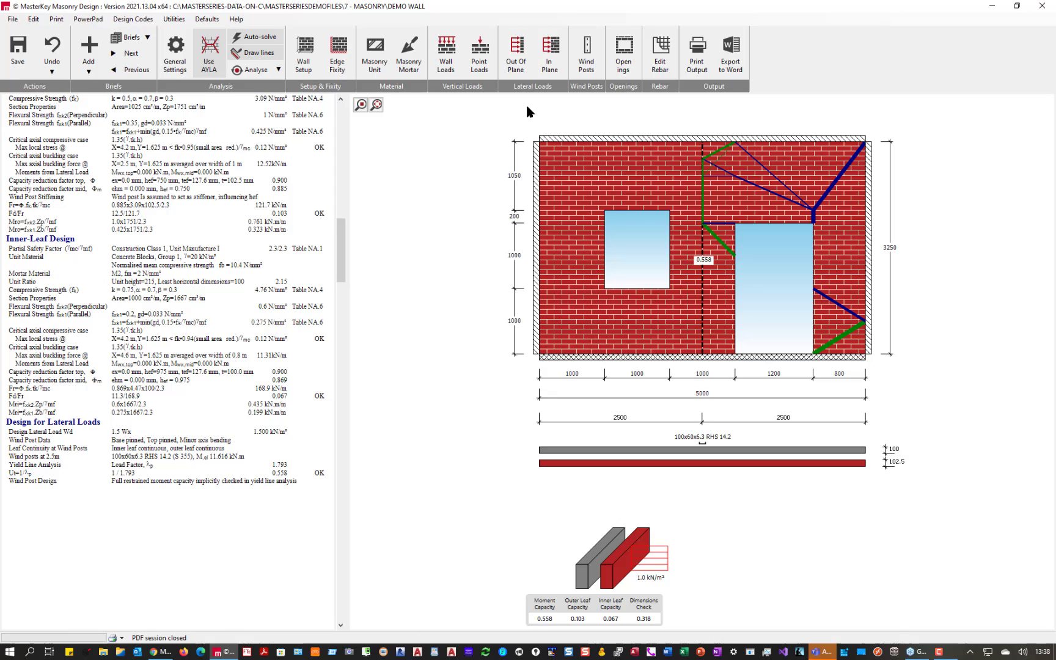
Change the wind post's steel section to 50x30x5 RHS 5.28.
click(585, 61)
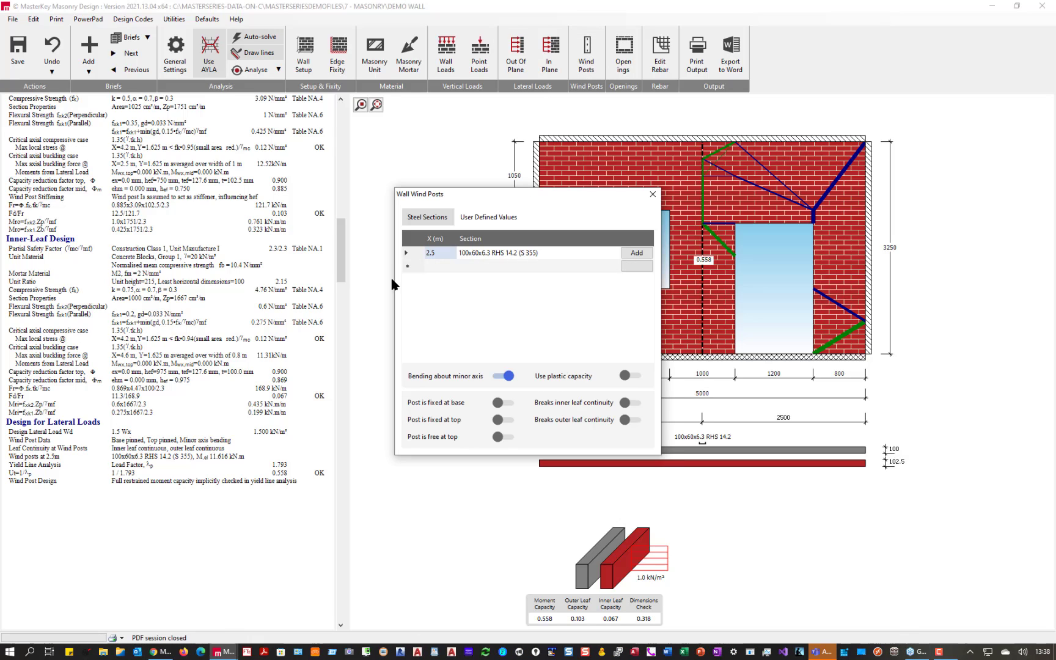
click(503, 252)
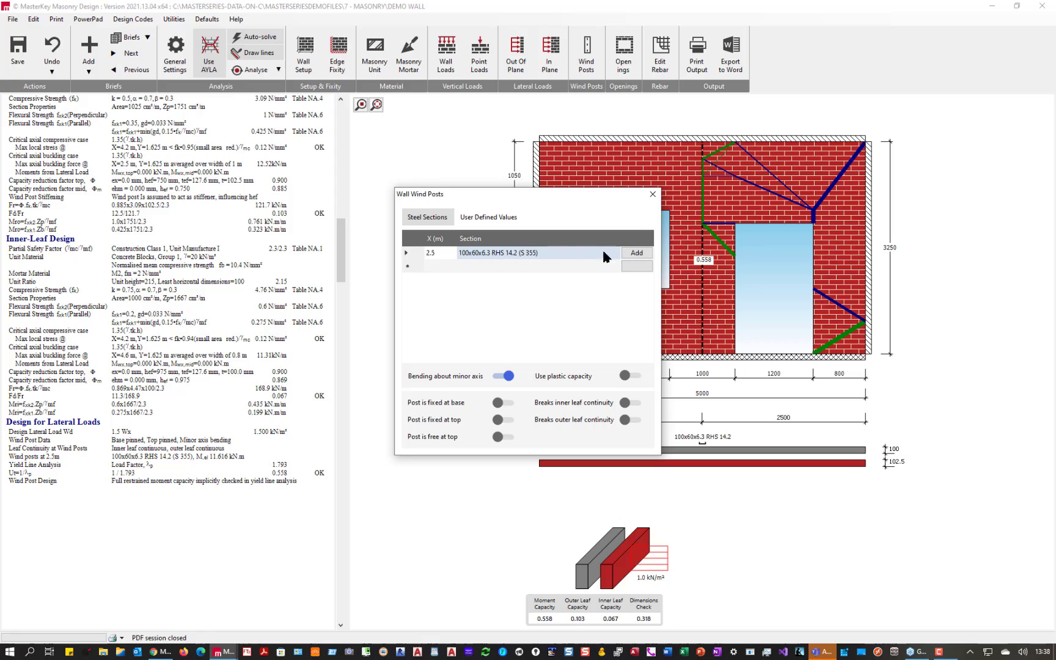
click(637, 253)
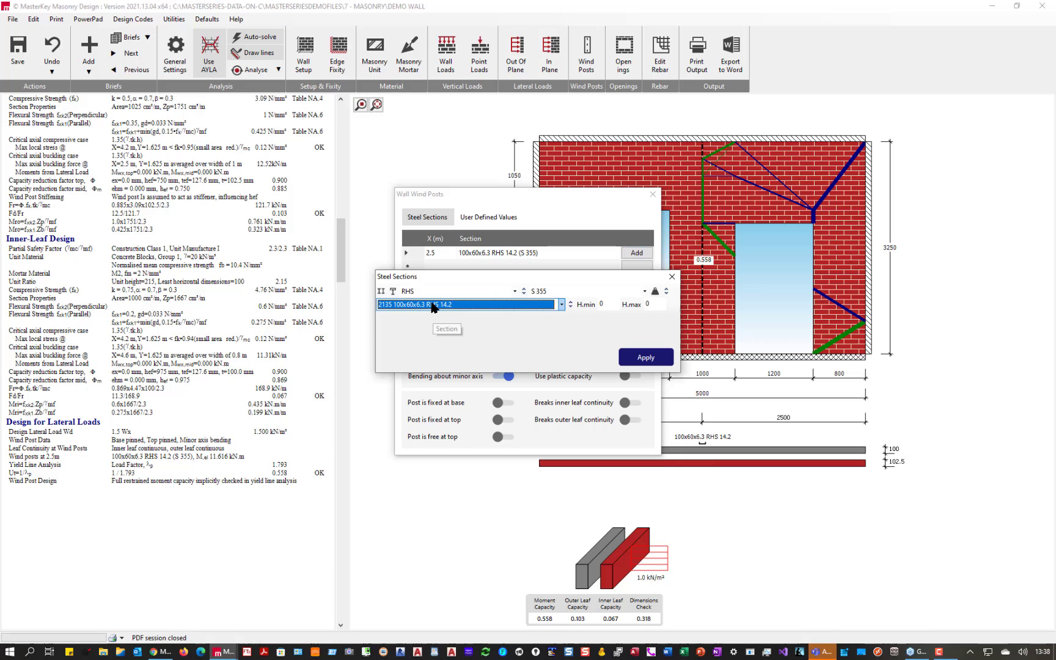
click(430, 302)
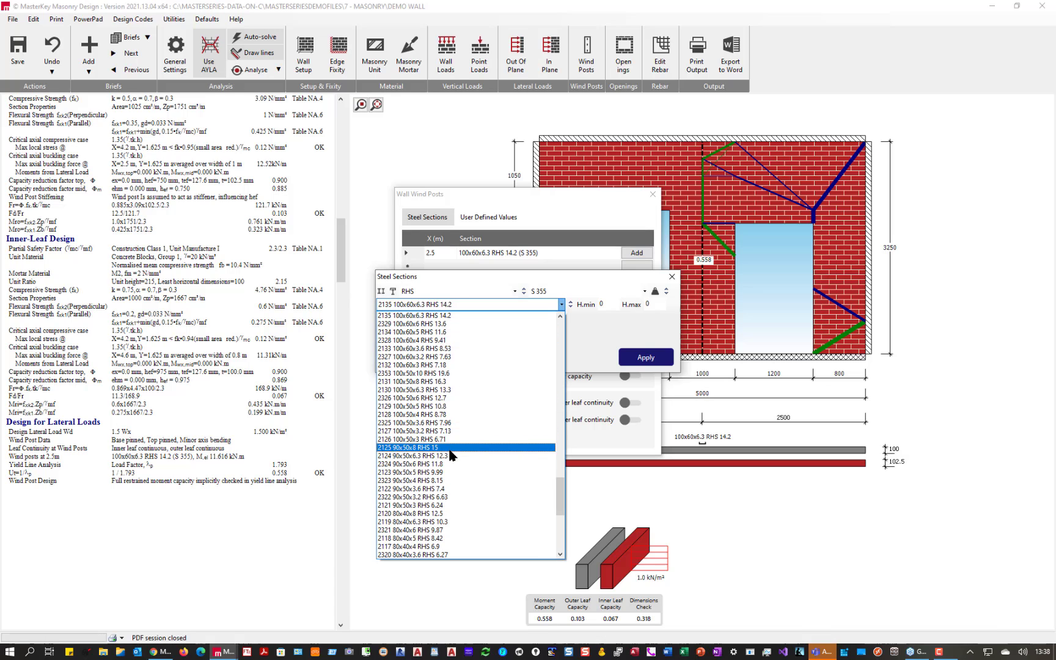
scroll(428, 476, down, 8)
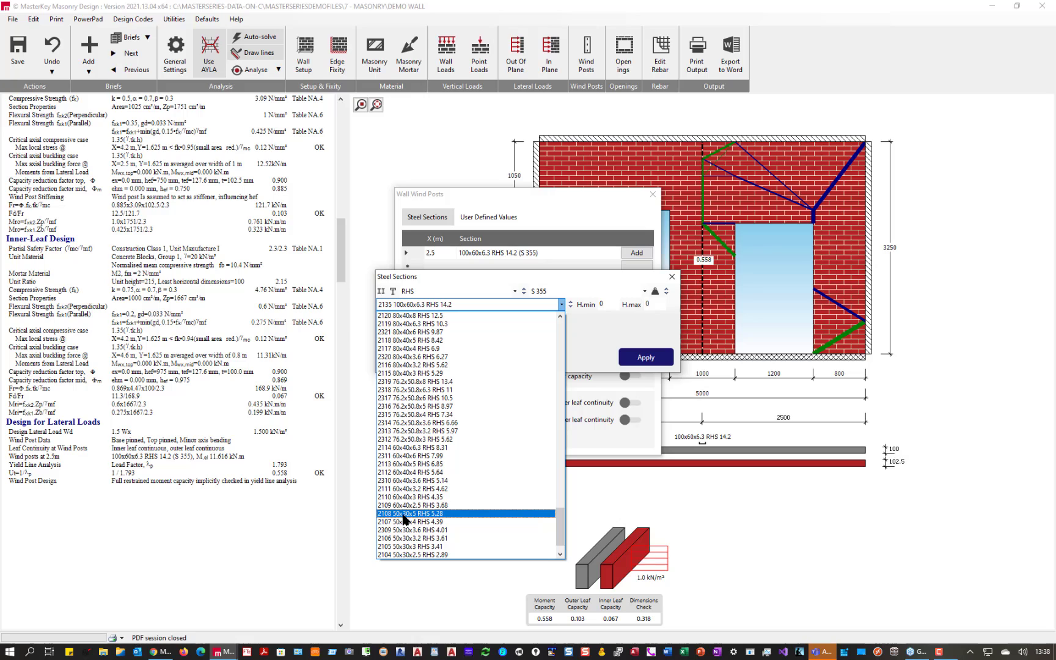
click(400, 514)
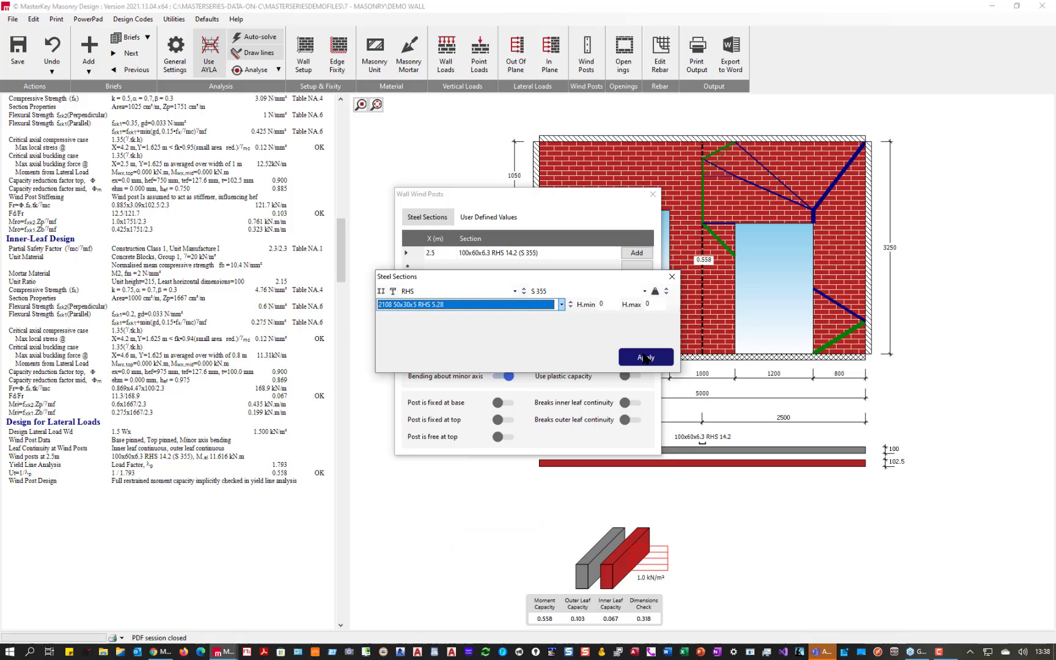
click(645, 358)
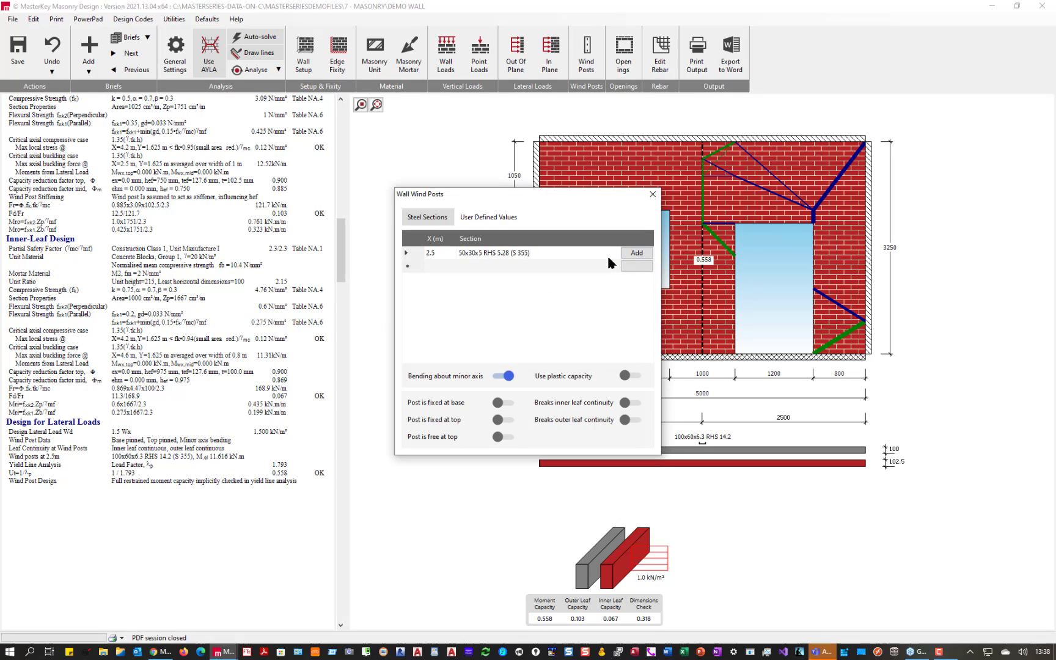
click(653, 195)
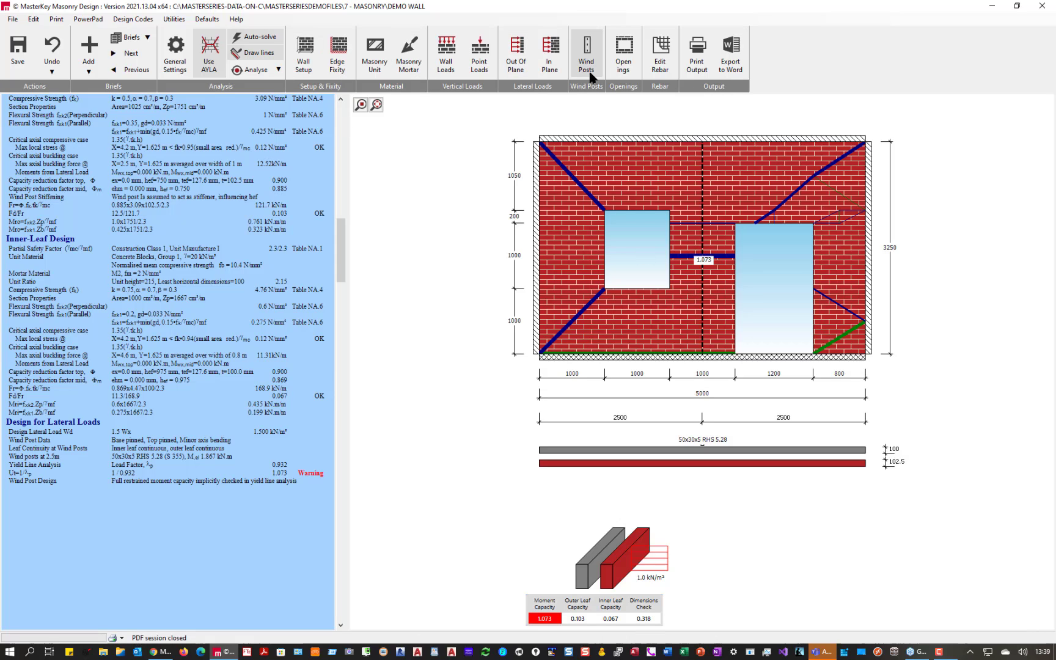
Change the wind post's steel section to 60x40x5 RHS 6.85.
click(584, 46)
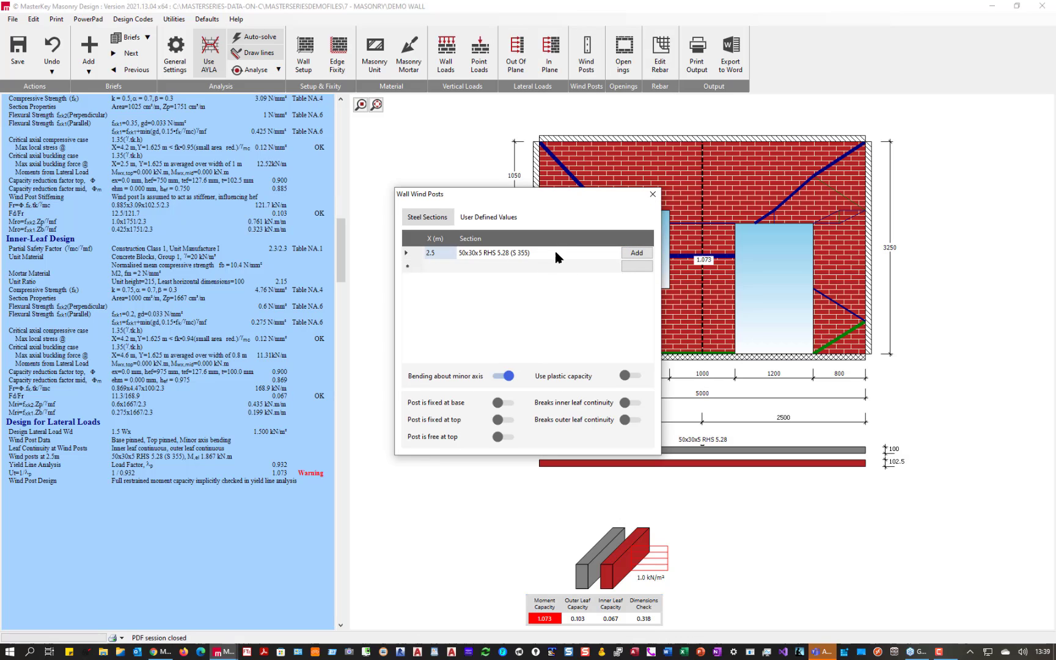
click(636, 253)
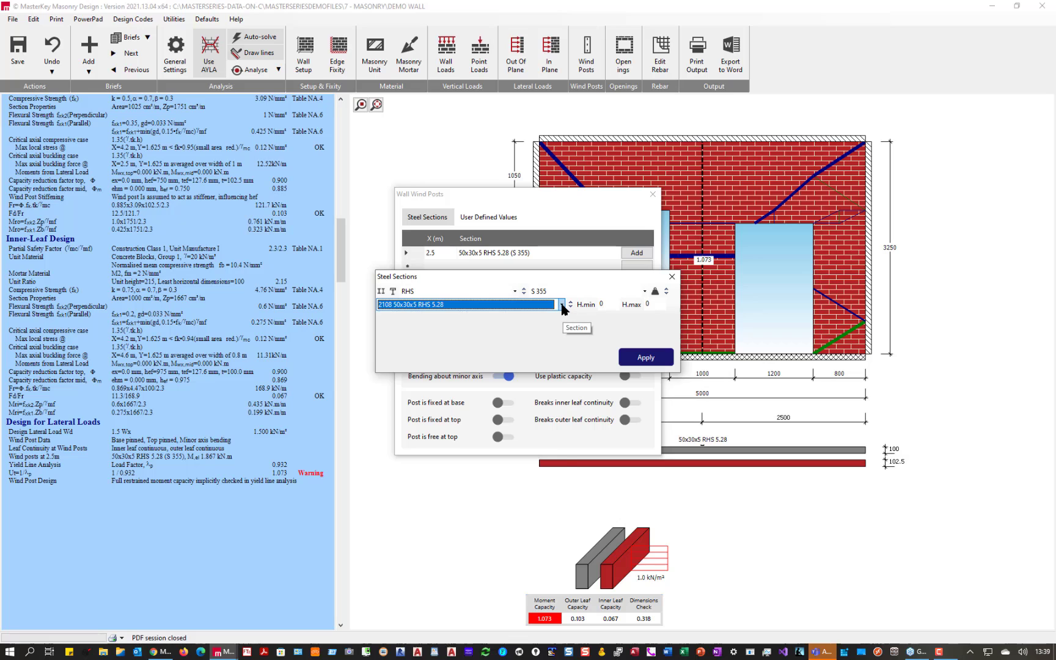
click(561, 304)
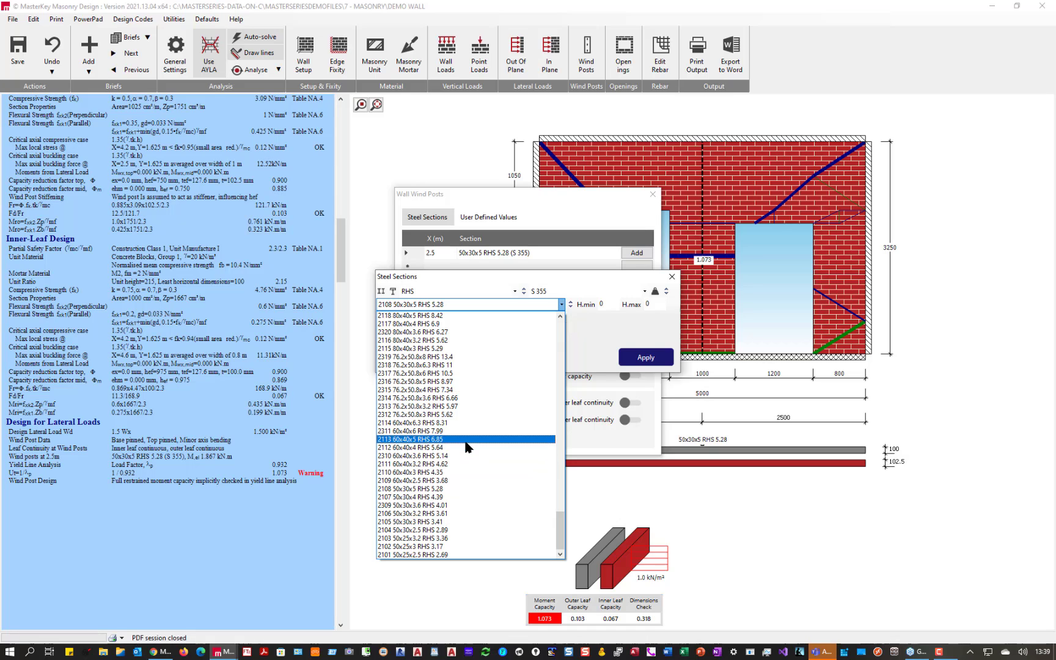
click(467, 439)
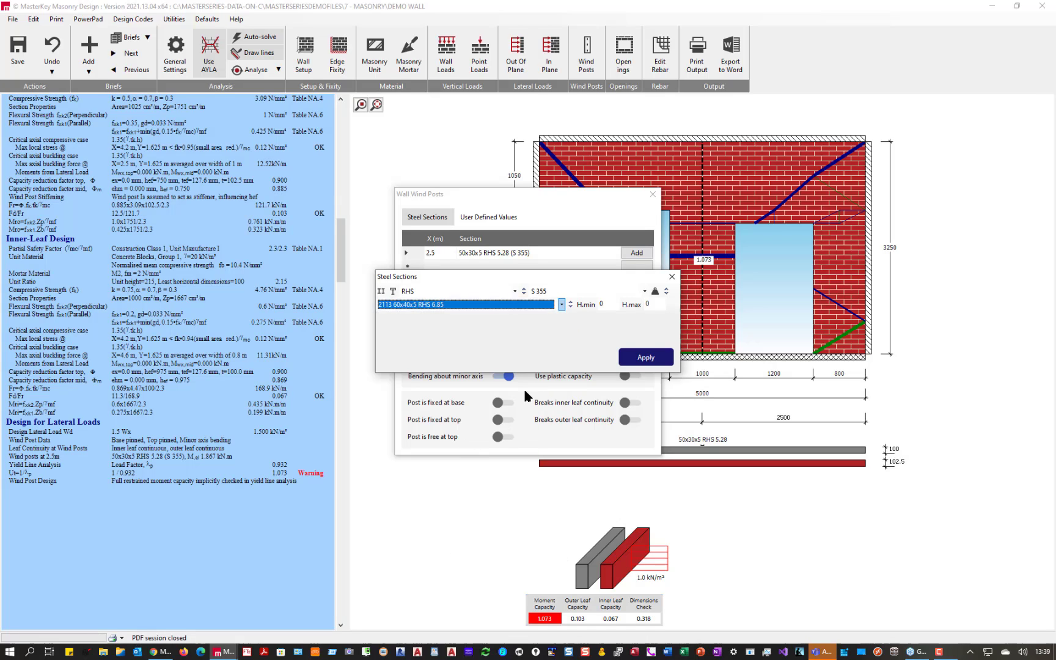
click(643, 359)
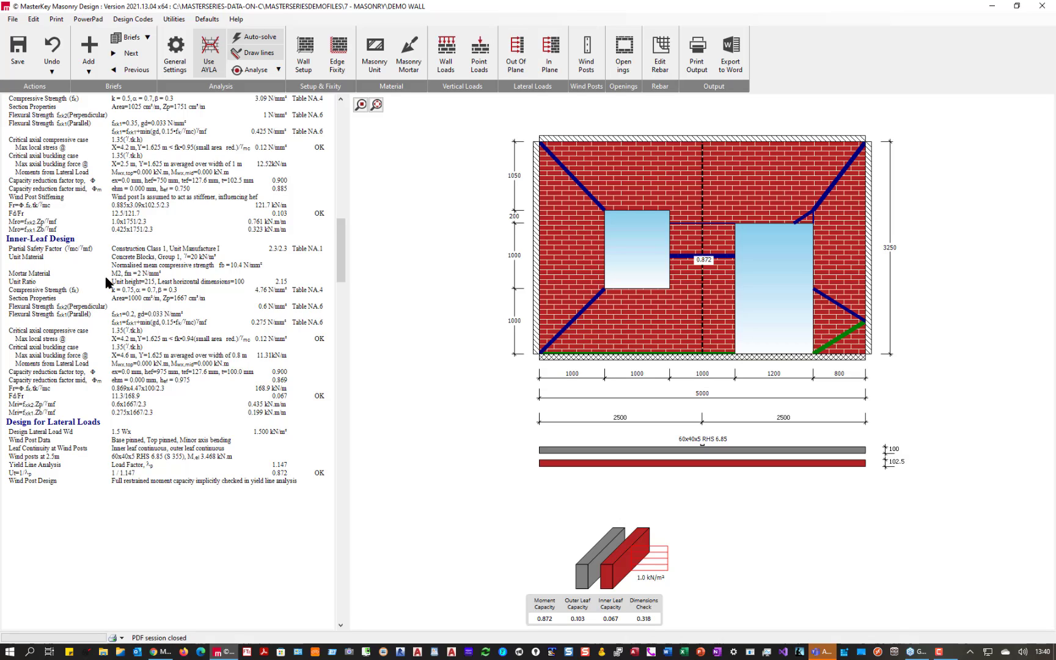
In the next brief, set the start X1 of the out-of-plane line load to 0.95 m and reanalyse the wall.
click(131, 54)
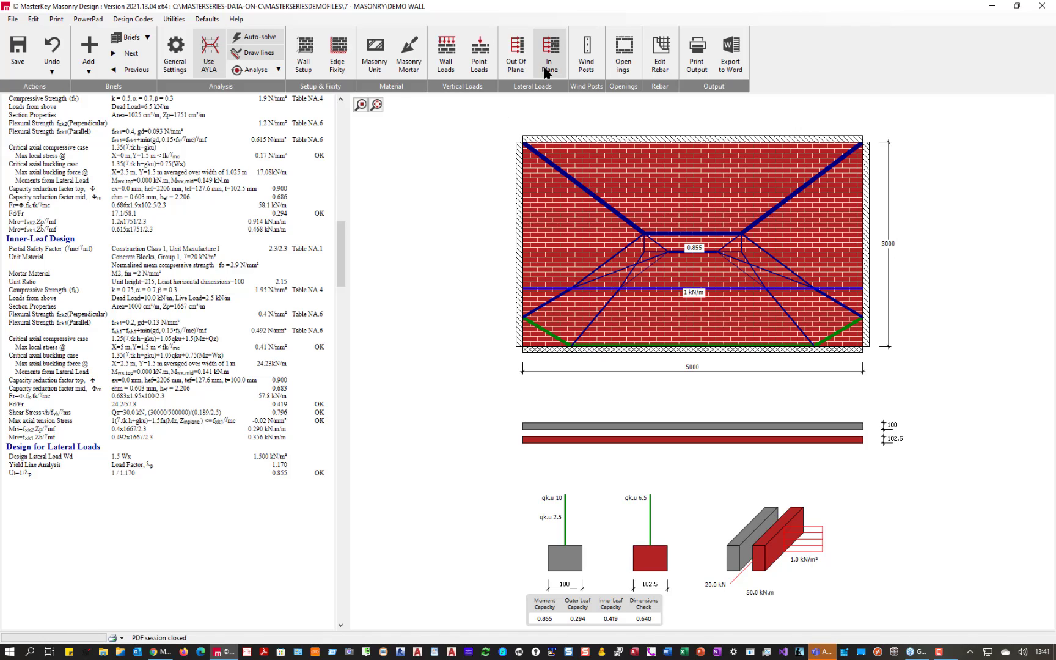
click(515, 66)
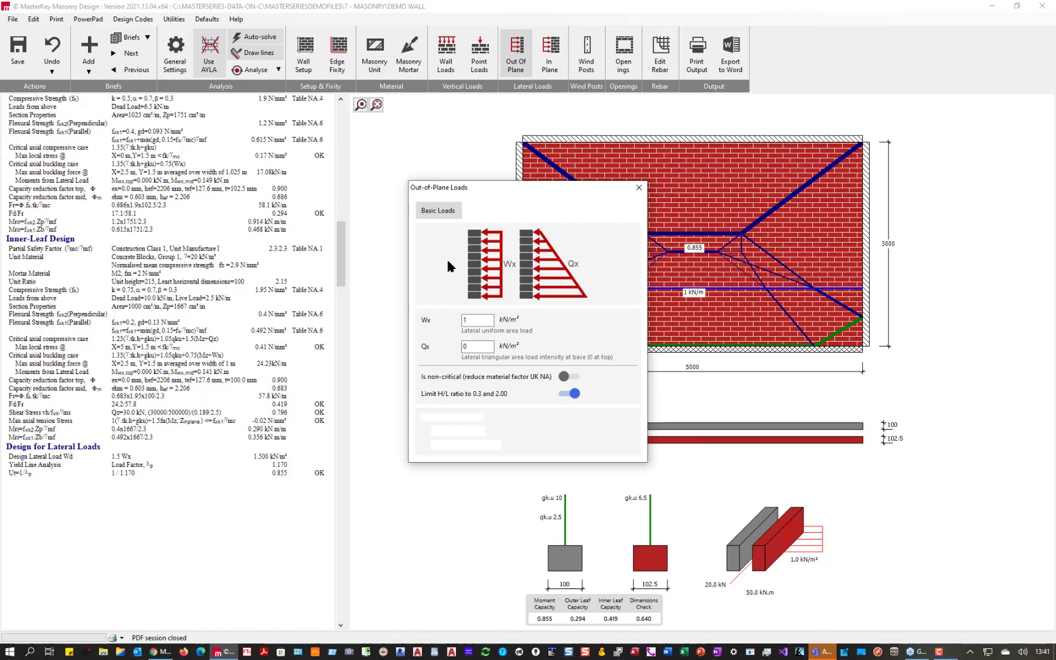
click(526, 210)
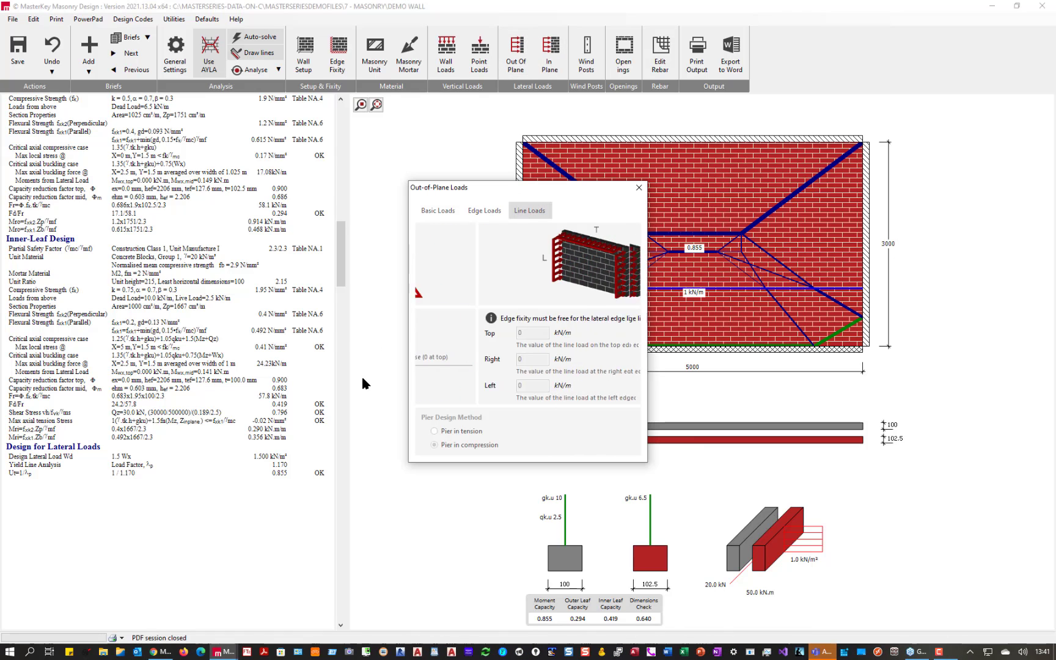
drag(494, 186, 448, 272)
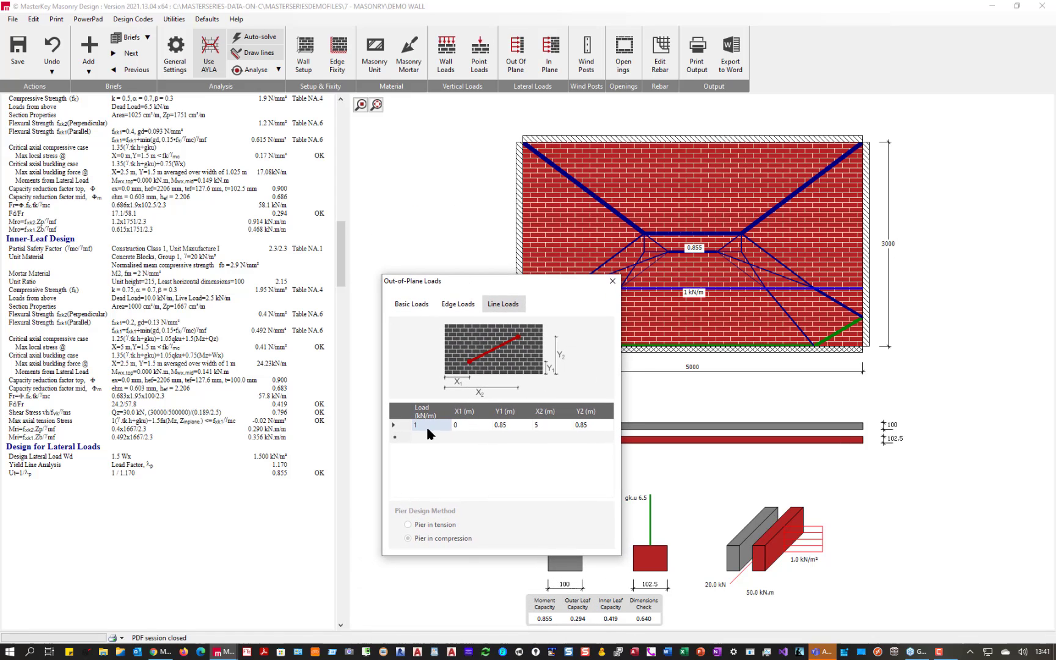
click(458, 421)
text(1)
click(543, 423)
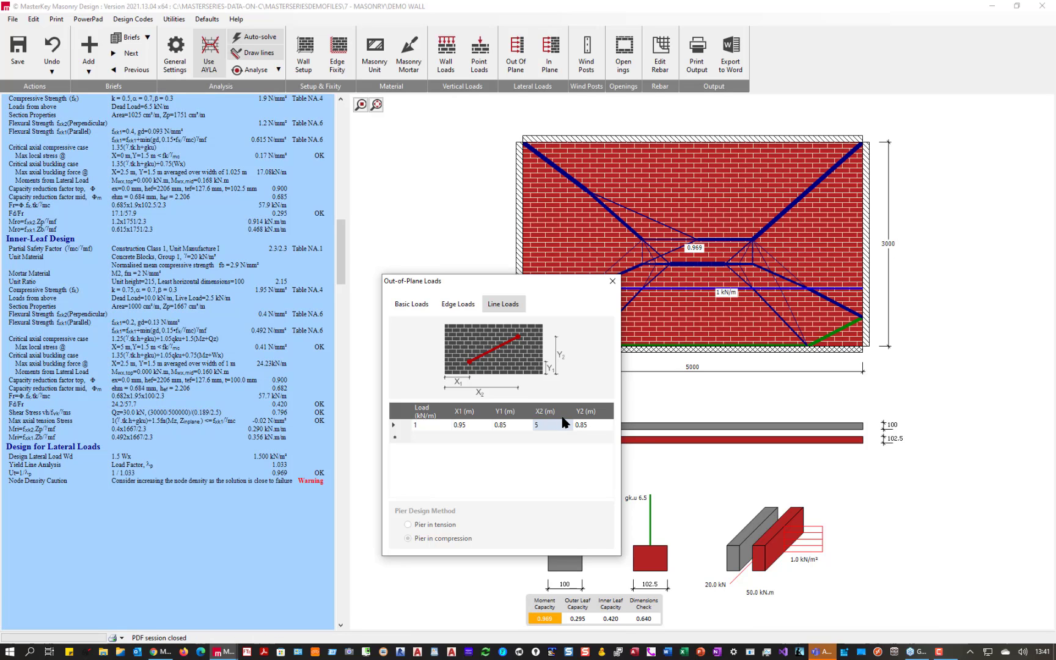
click(254, 70)
click(255, 71)
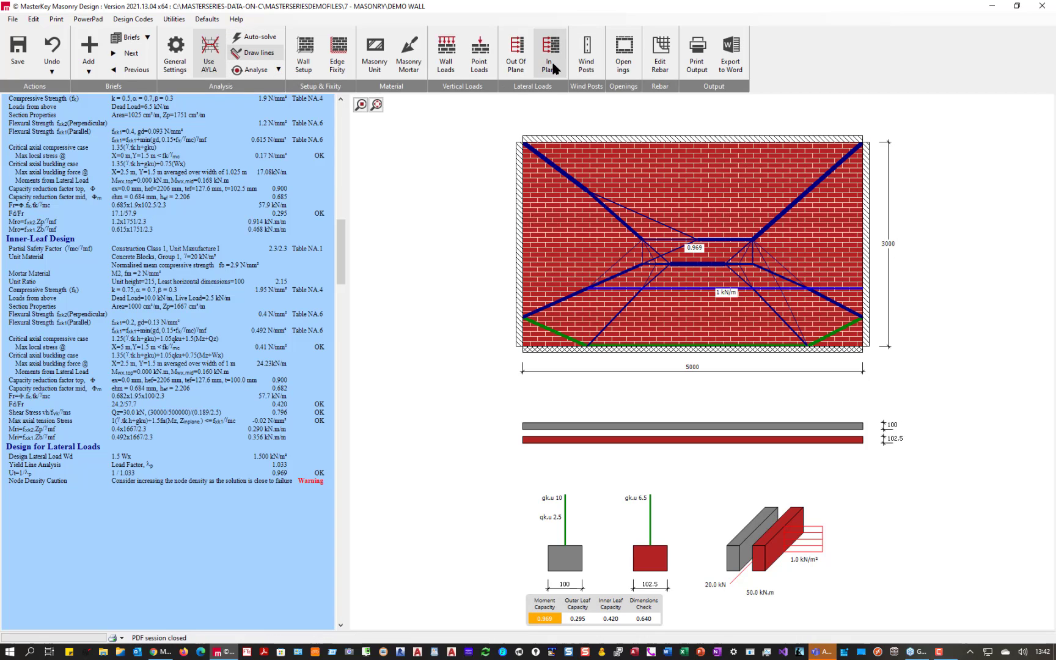
Set the out-of-plane line load's end X2 to 1.05 m and both its Y1 and Y2 to 2 m.
click(516, 63)
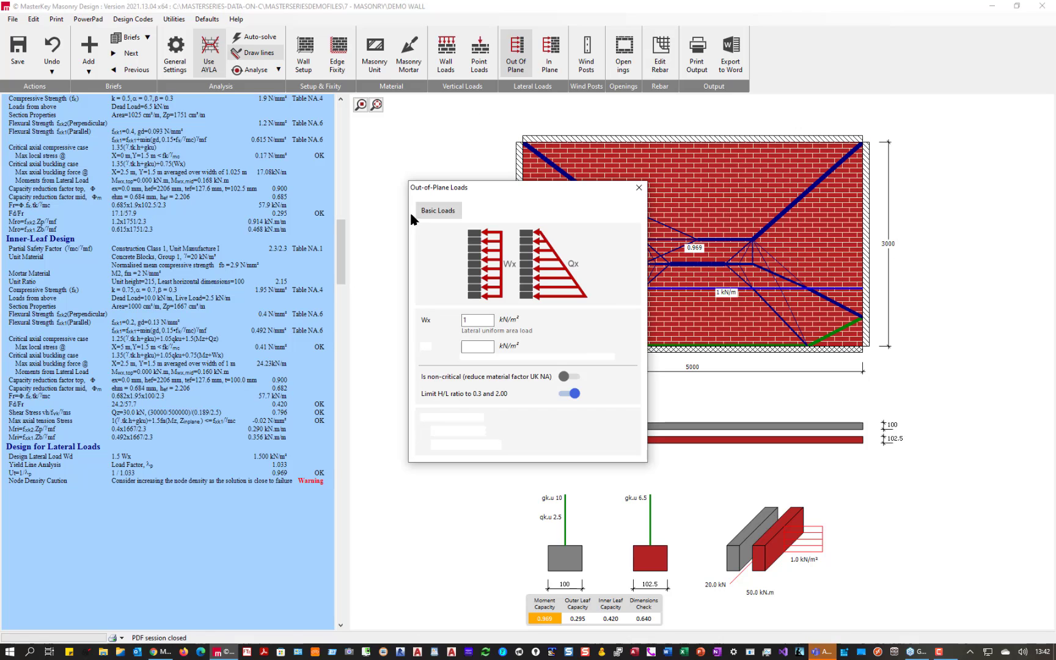
click(529, 211)
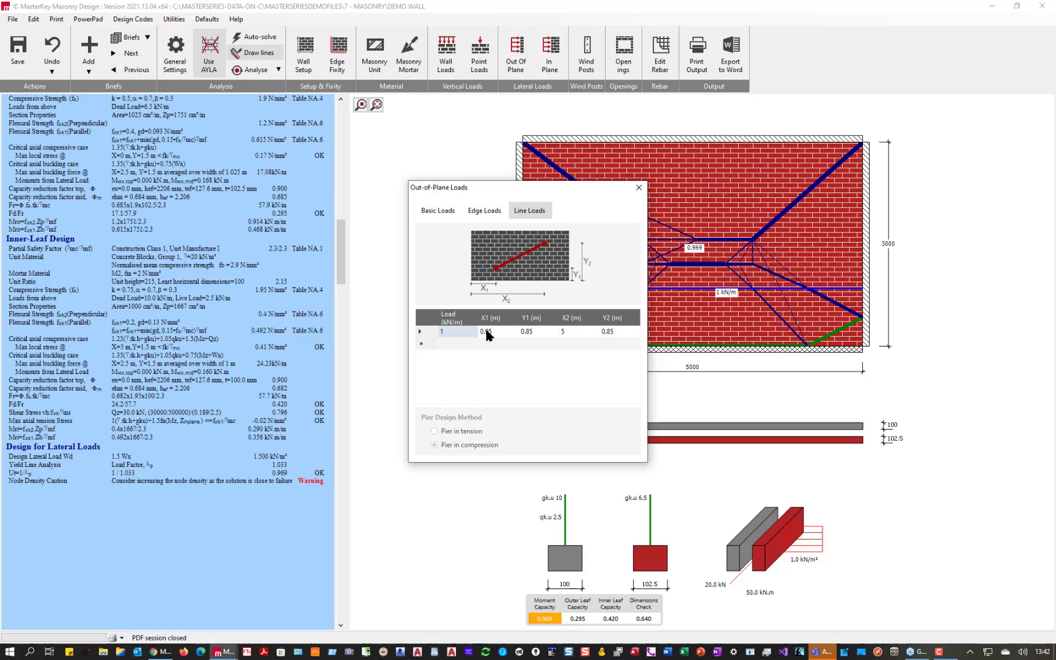
click(566, 333)
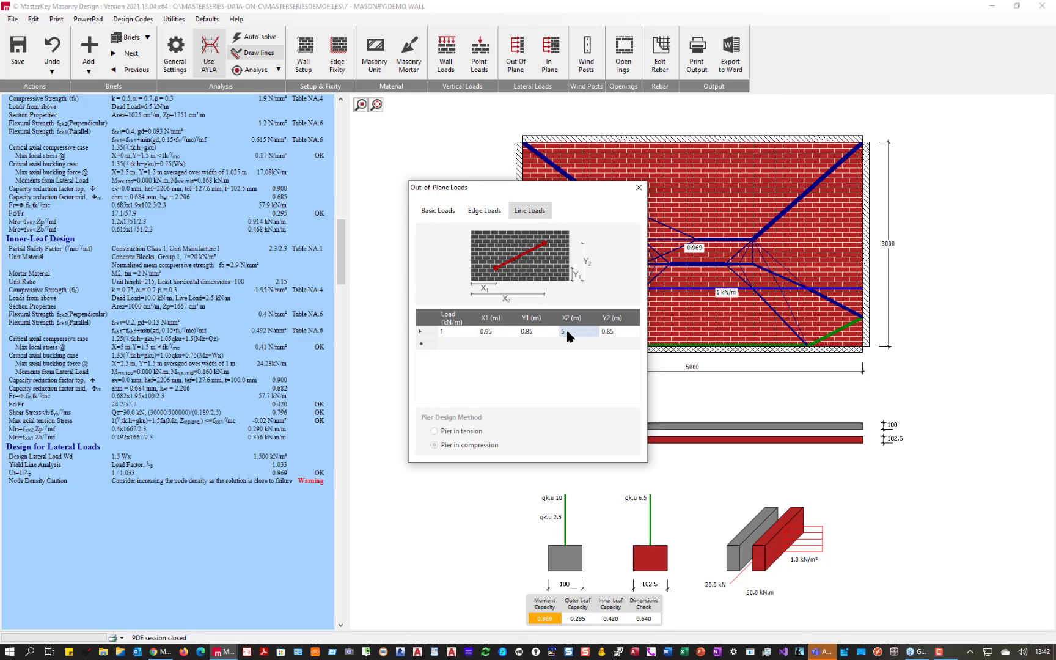
text(1.05)
click(528, 333)
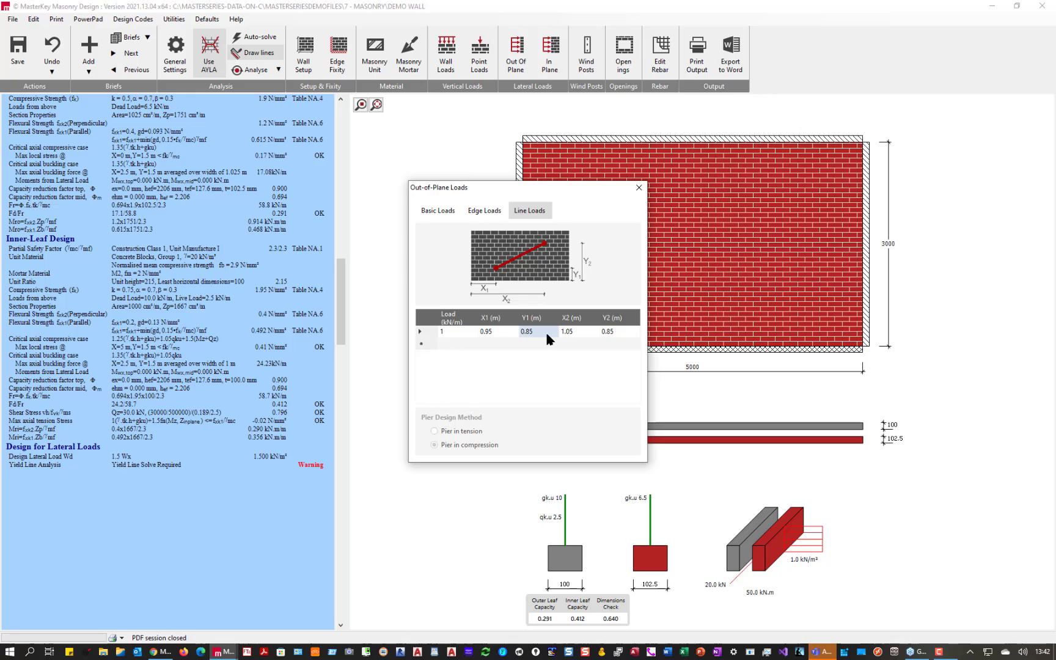
click(608, 333)
text(2)
drag(525, 185, 544, 310)
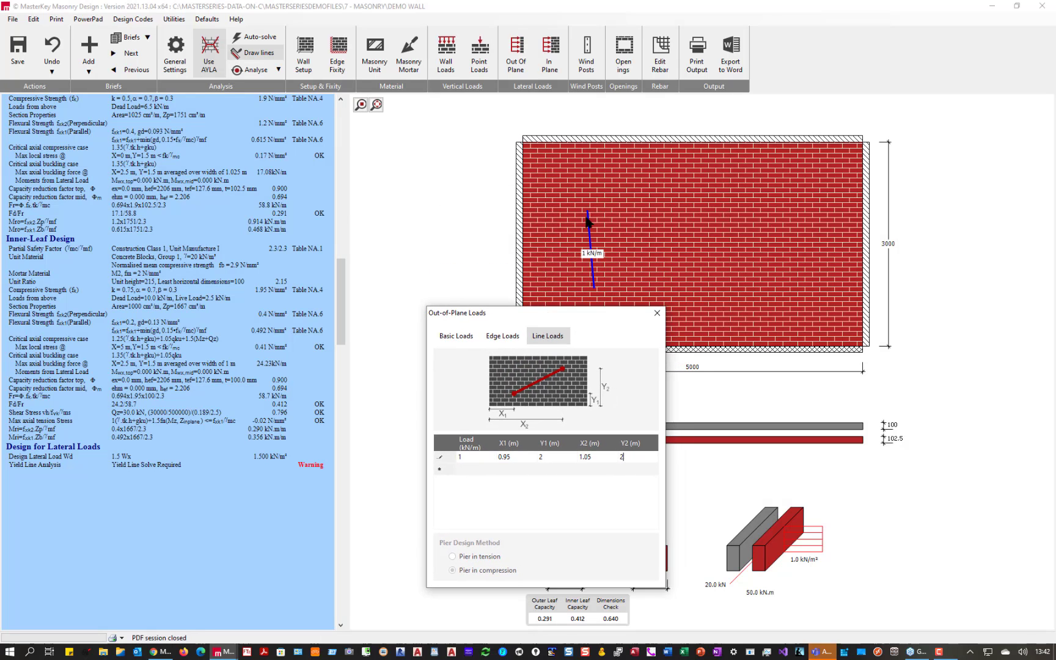
click(601, 457)
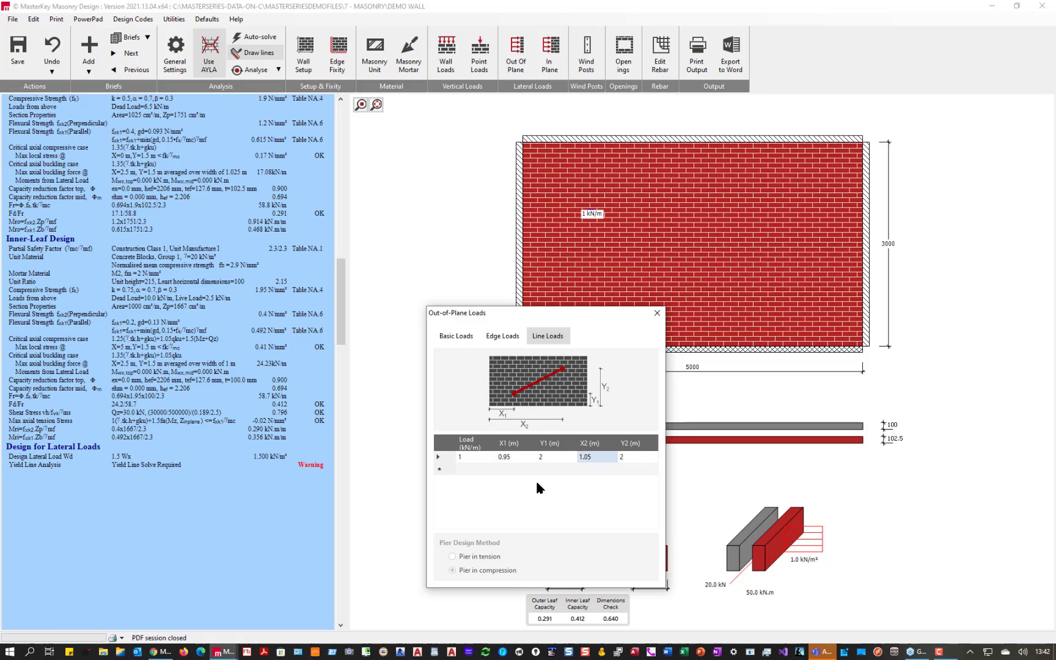
Set the magnitude of the first out-of-plane line load to 10 kN/m.
click(463, 455)
click(468, 458)
text(0)
Add a second 10 kN/m out-of-plane line load from X1 2.95 m to X2 3.05 m at Y 2 m, and reanalyse the wall.
click(463, 468)
text(10)
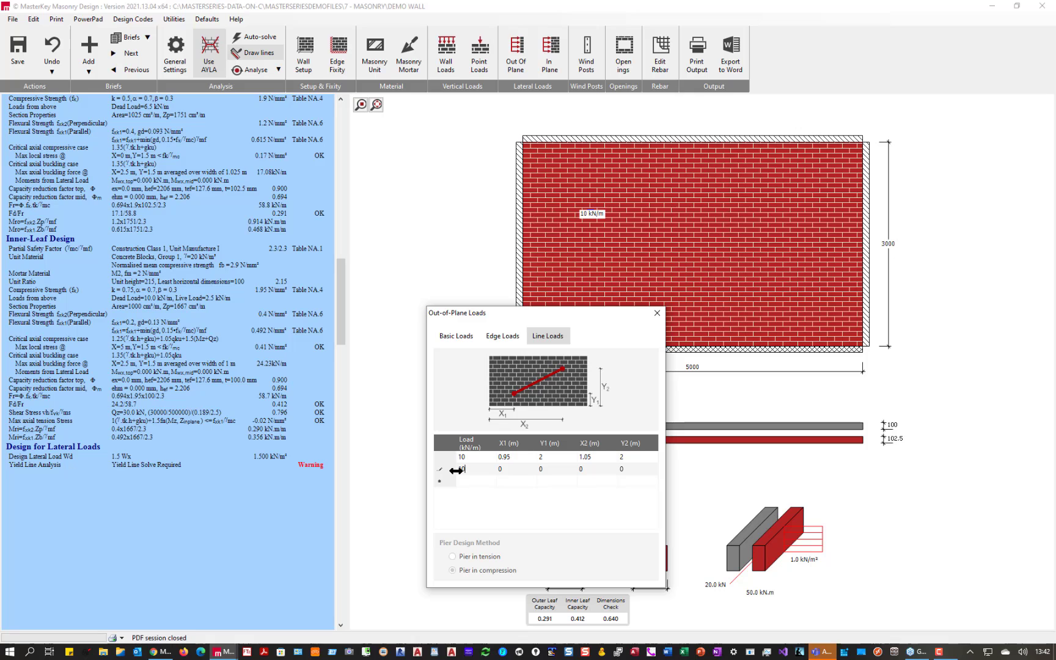
click(511, 468)
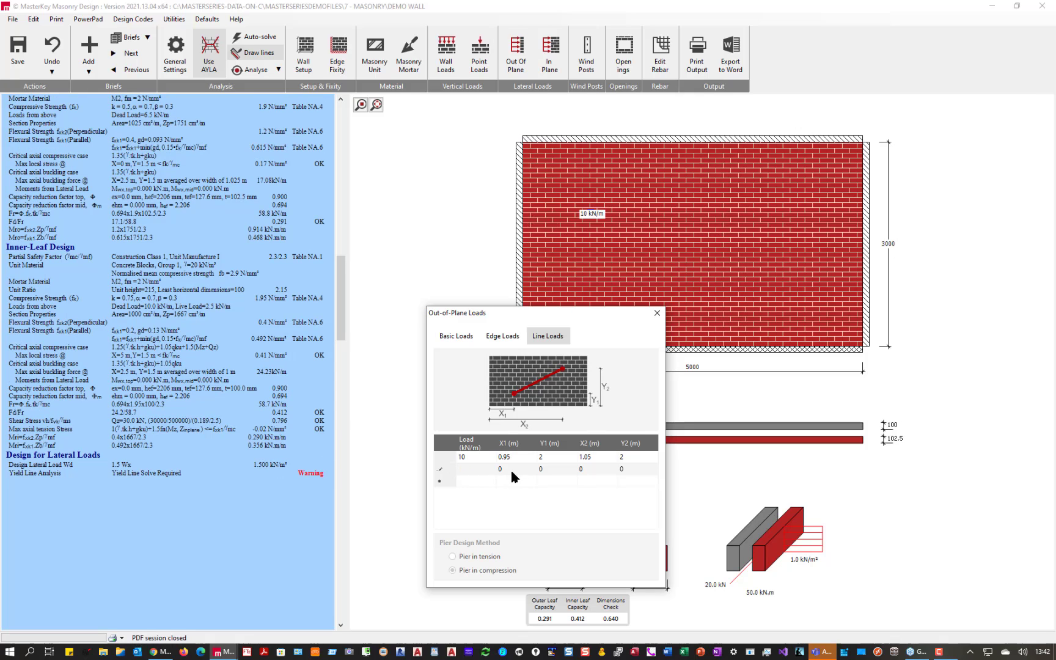
text(2.95)
click(549, 469)
click(628, 469)
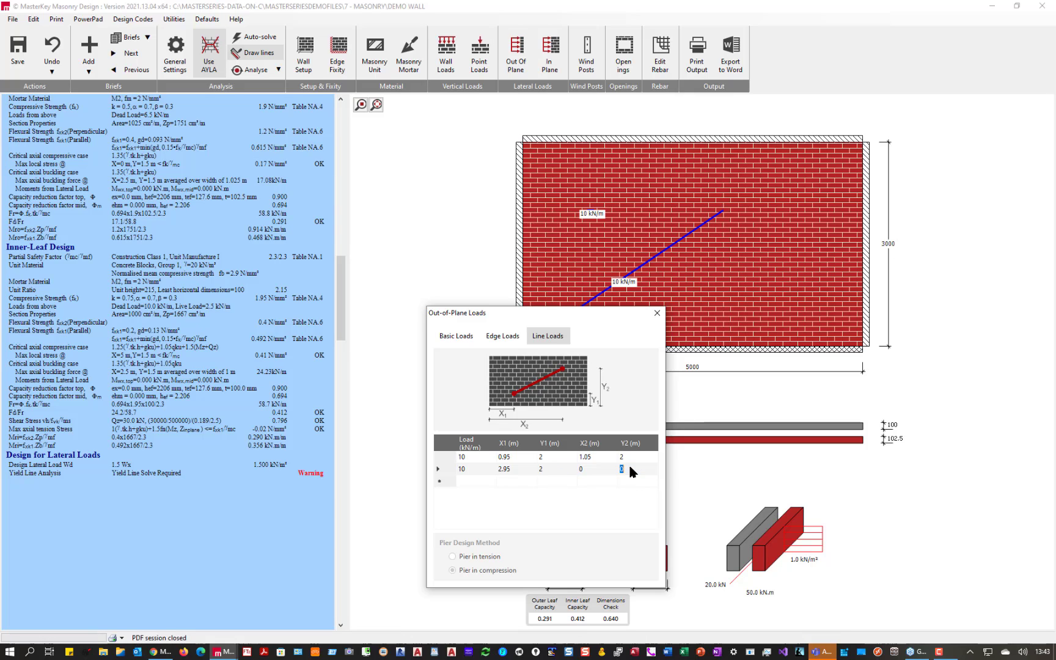
text(2)
click(586, 469)
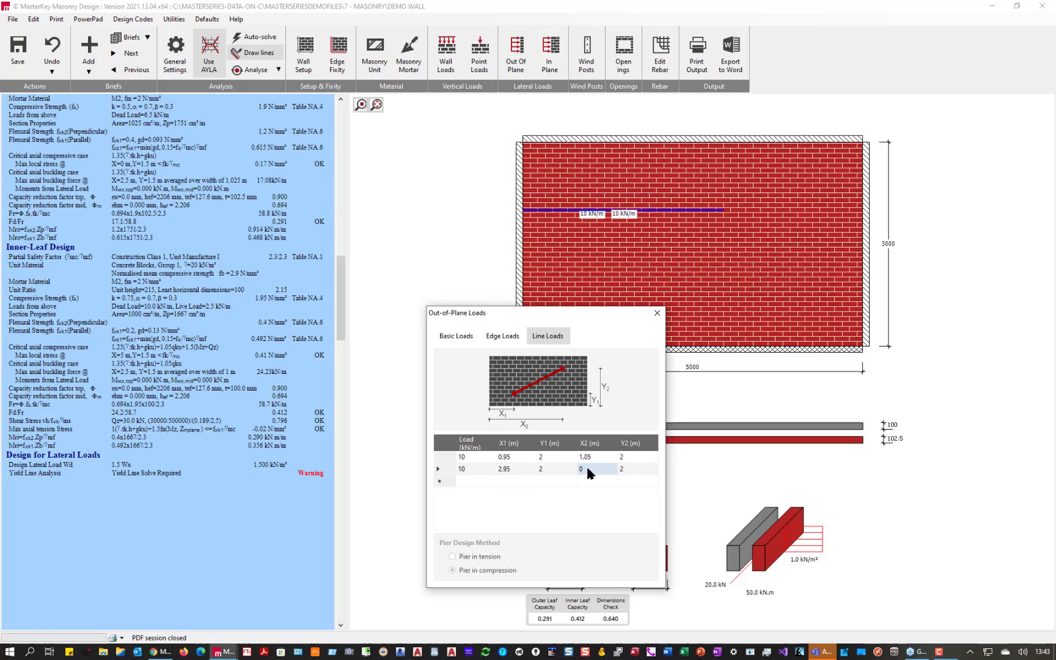
text(3.05)
click(550, 470)
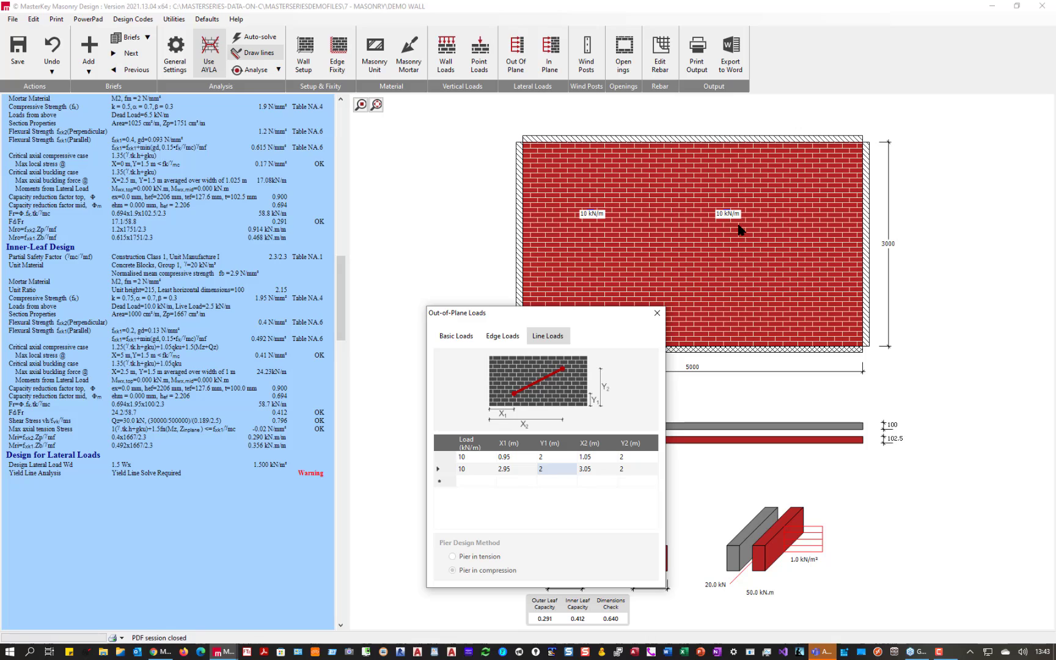
click(657, 313)
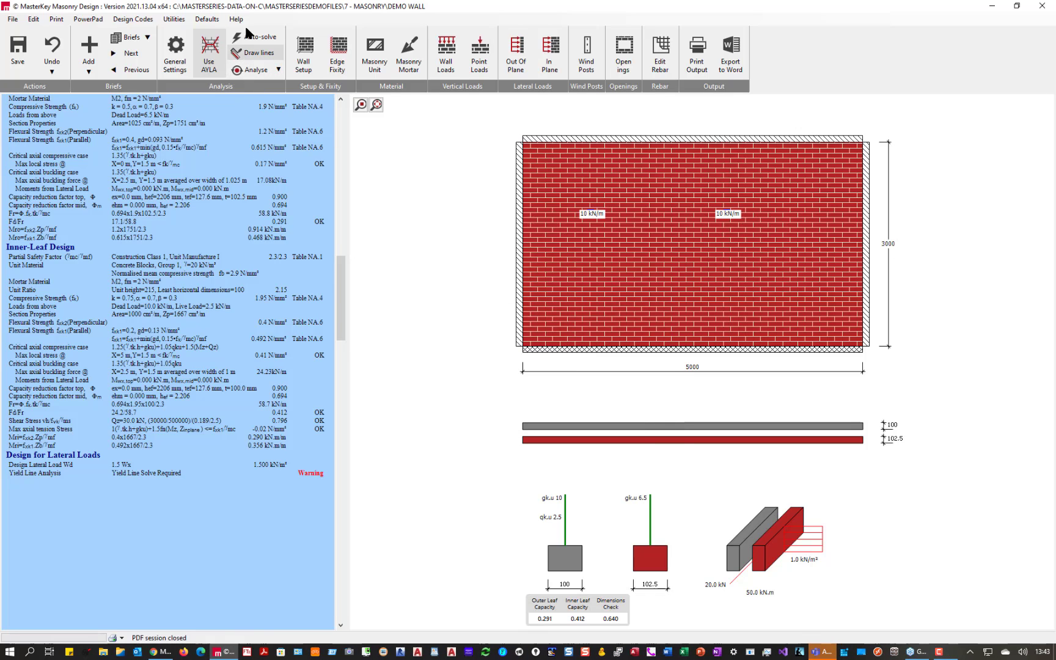
click(254, 70)
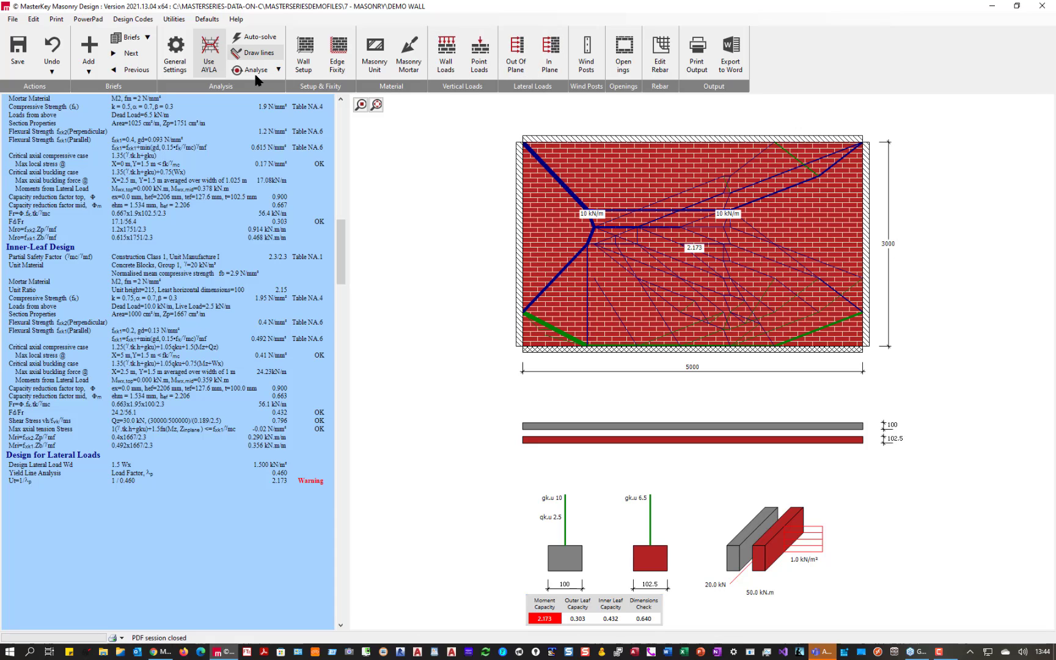
In the next brief, analyse the wall and add a wind post at X 2.5 m.
click(128, 55)
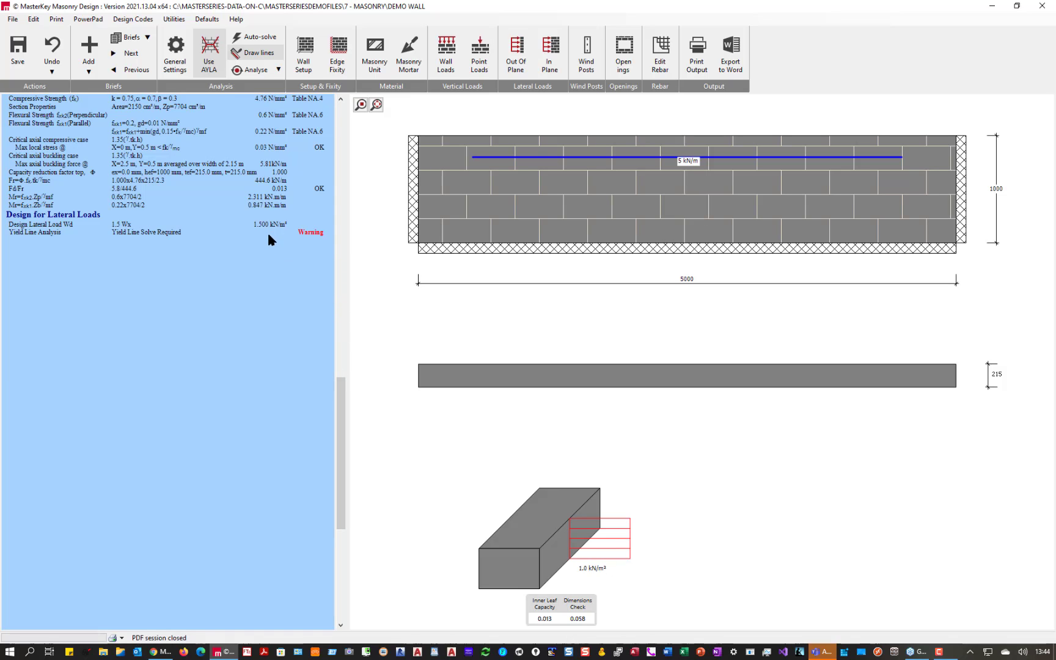
click(248, 71)
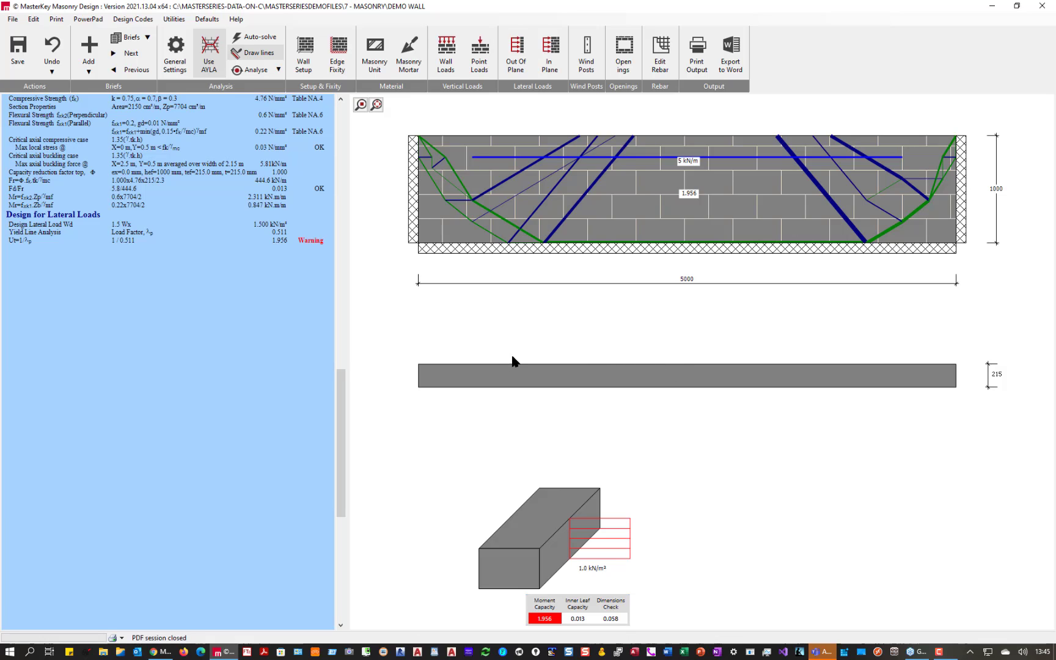
click(584, 55)
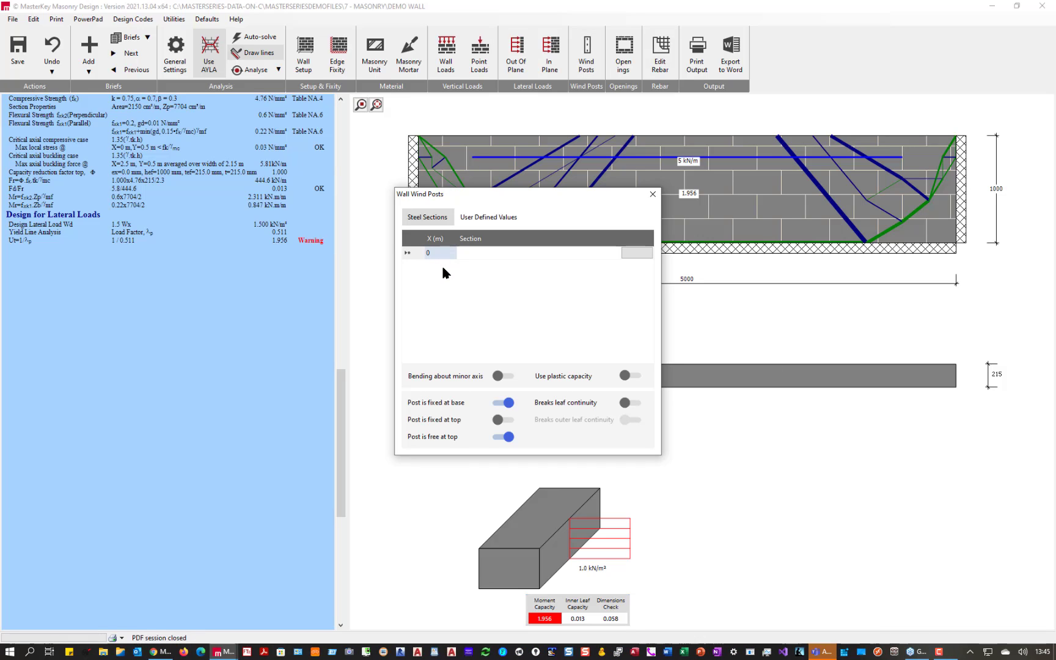
text(2.)
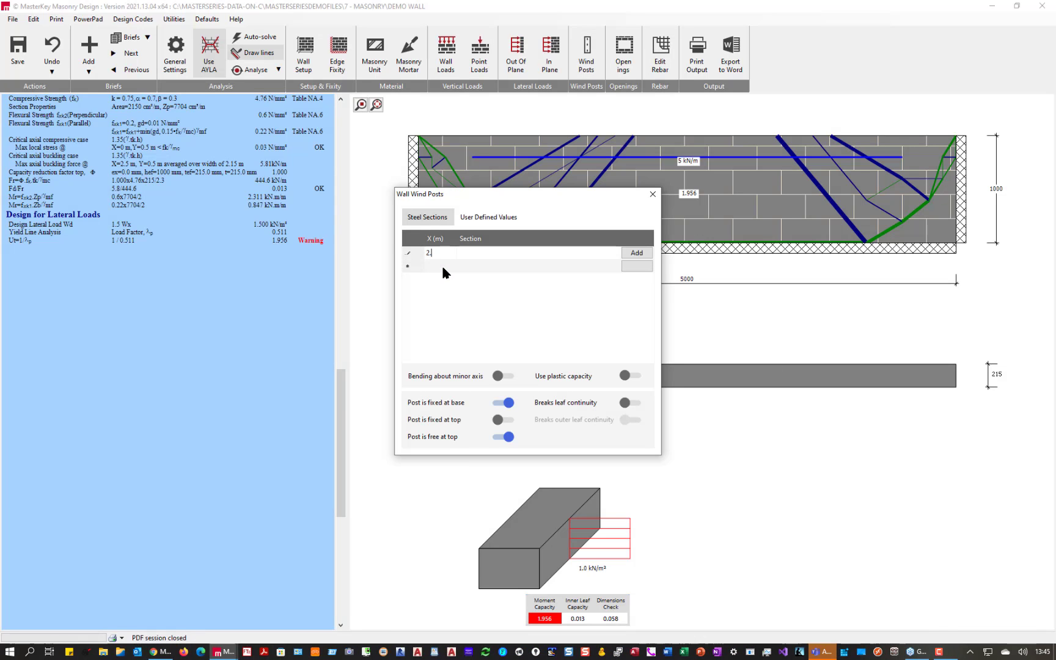
text(5)
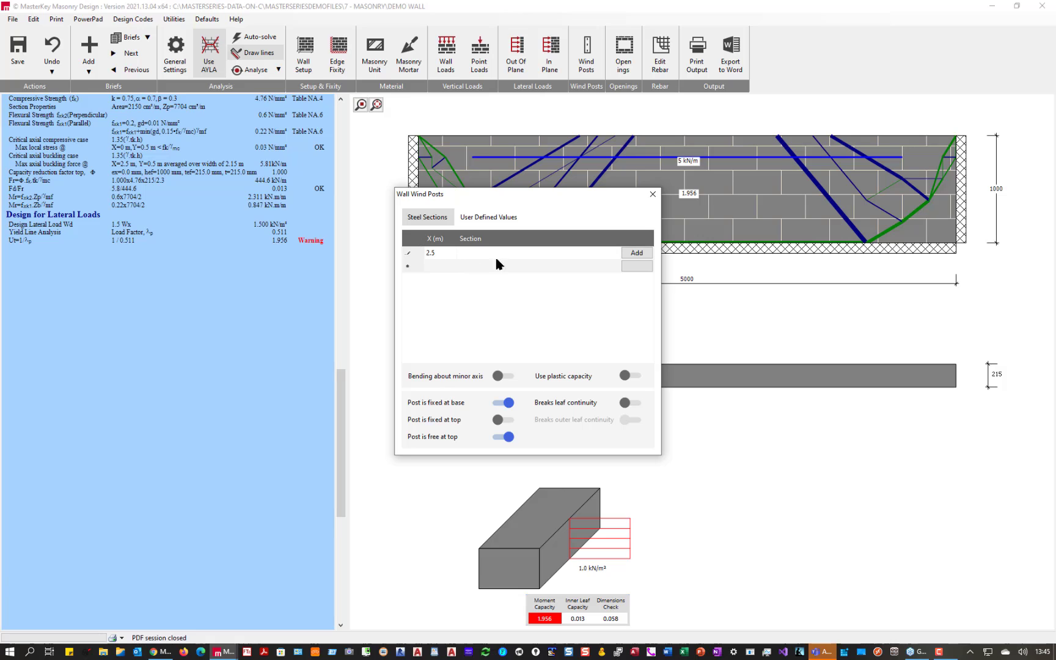
Assign the steel section 254x102 UB 22 to the wind post and reanalyse the wall.
click(636, 259)
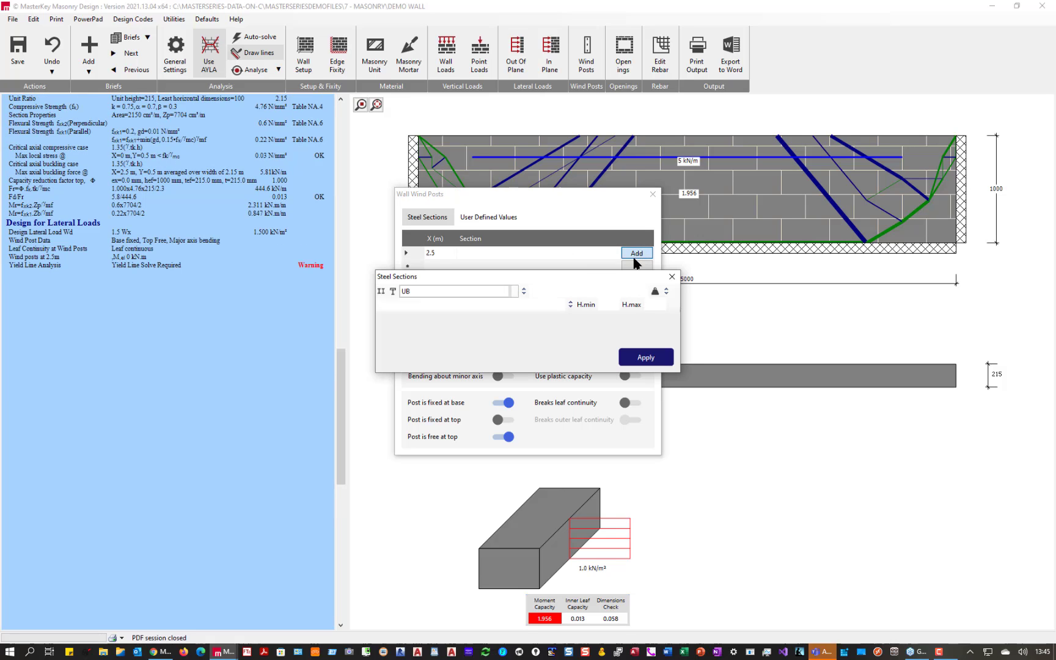
click(440, 305)
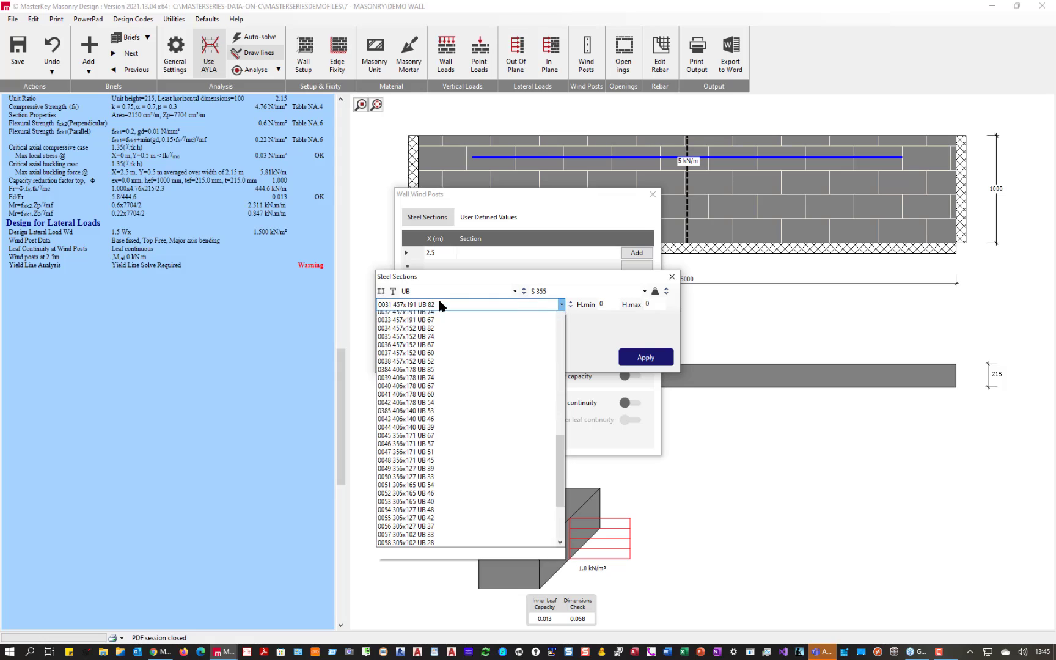
scroll(440, 427, down, 4)
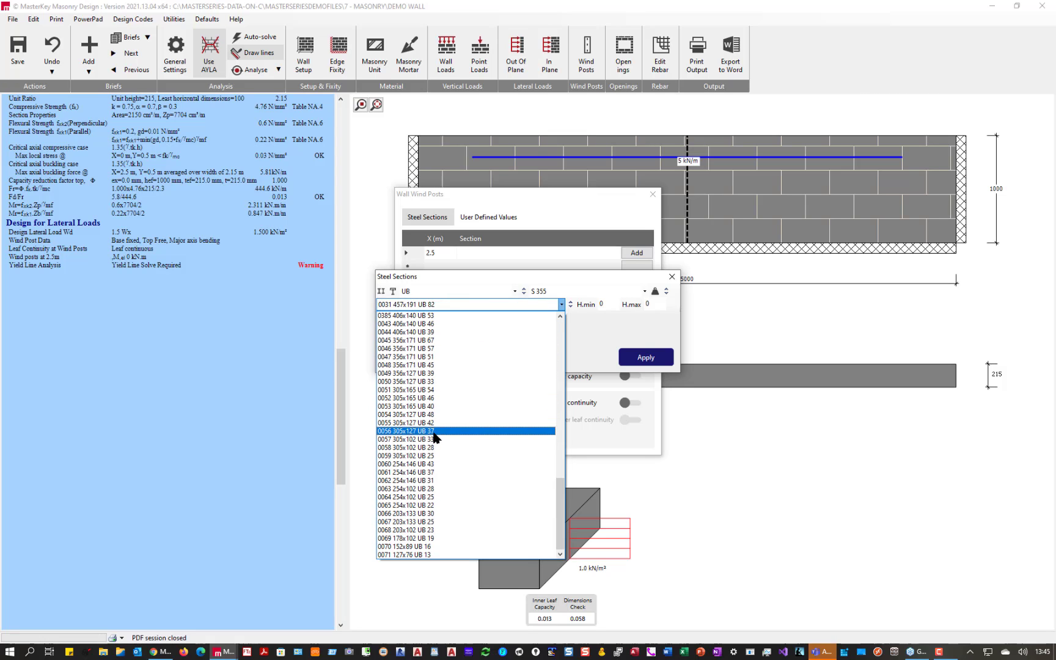
click(404, 505)
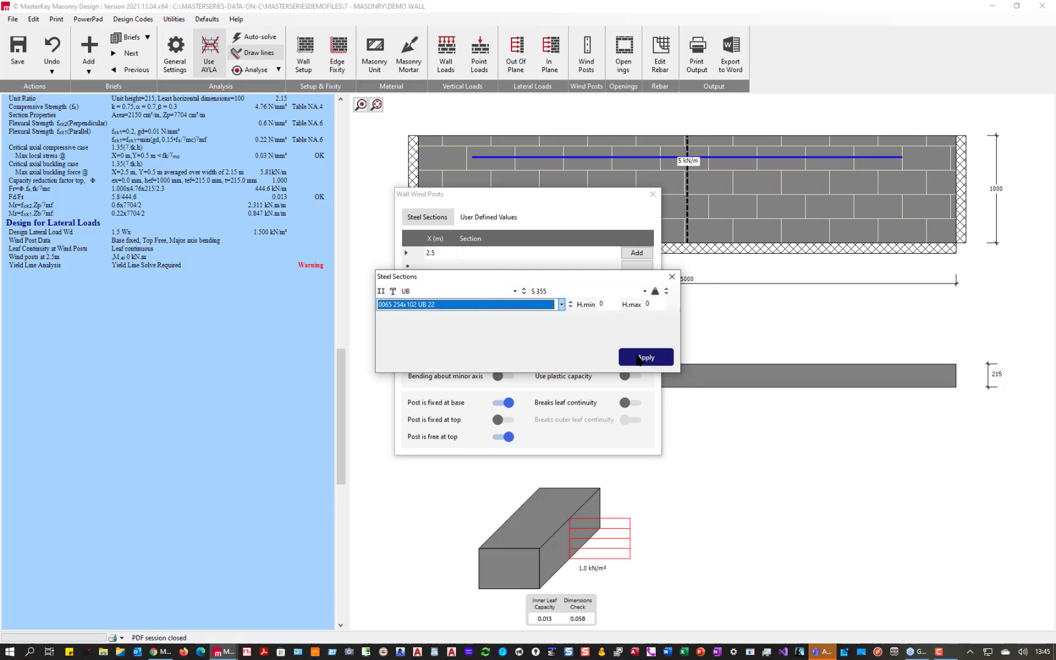
click(637, 357)
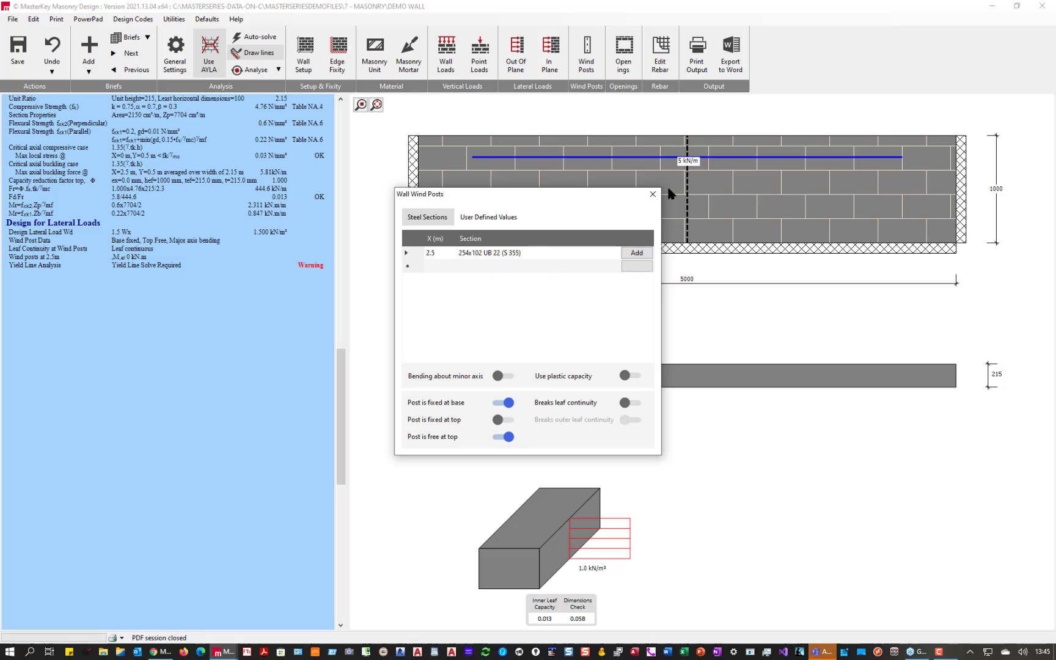
click(652, 194)
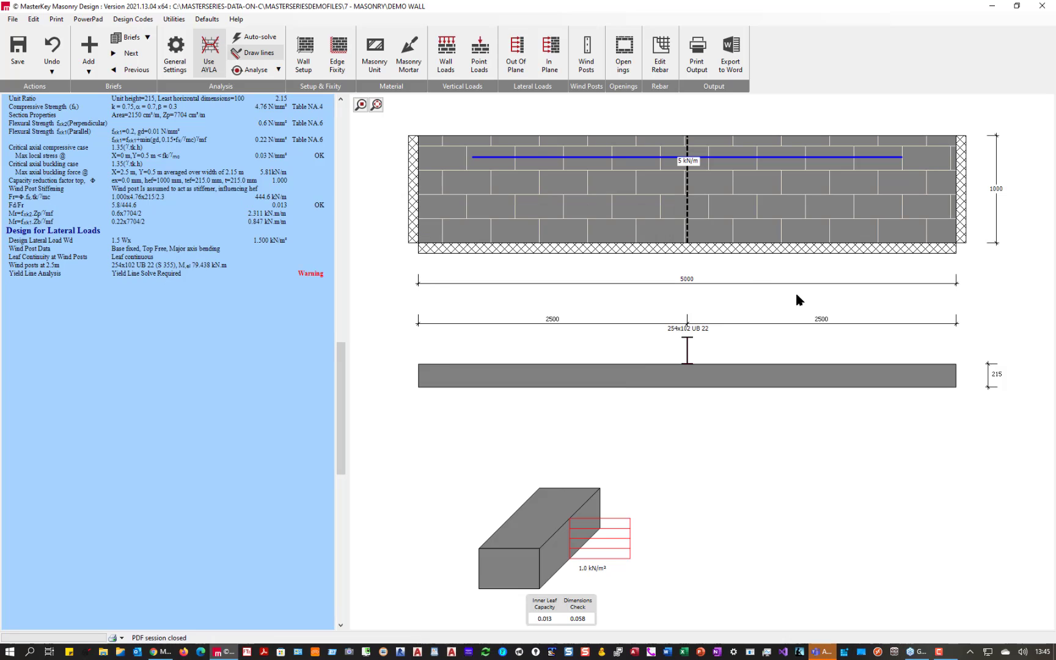
click(256, 71)
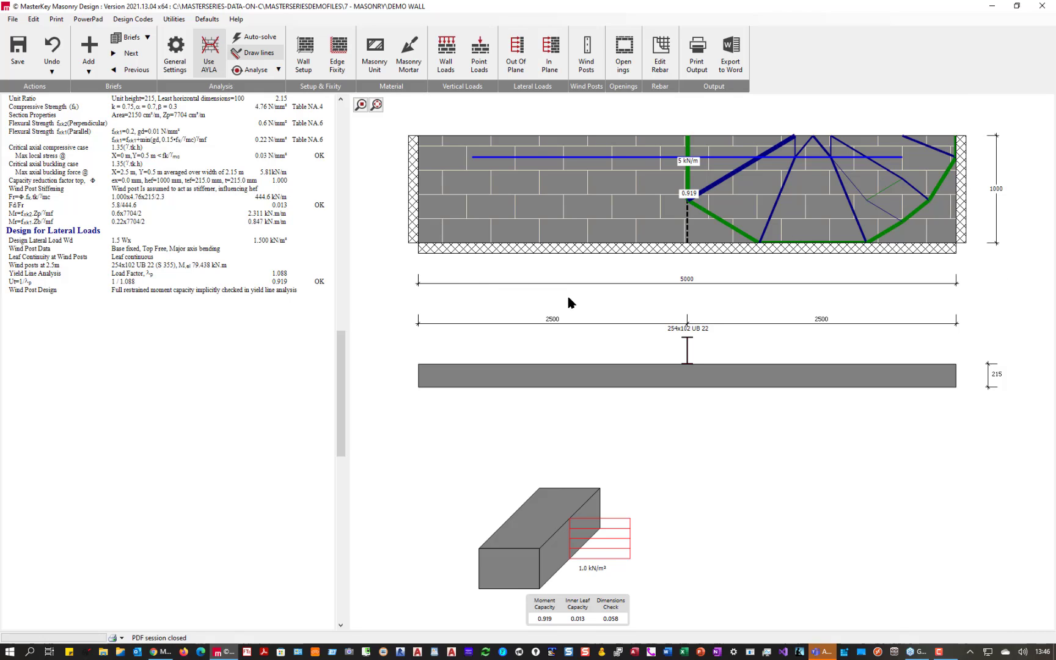
scroll(641, 323, down, 1)
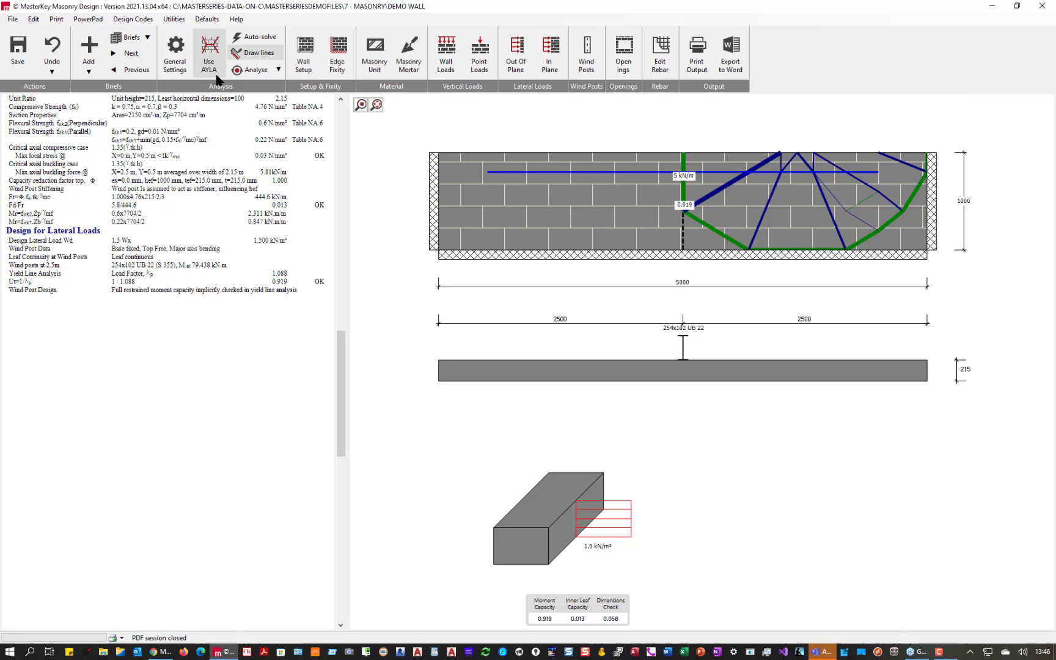
In the next brief, change the base fixity of the wall with openings to Pinned.
click(128, 55)
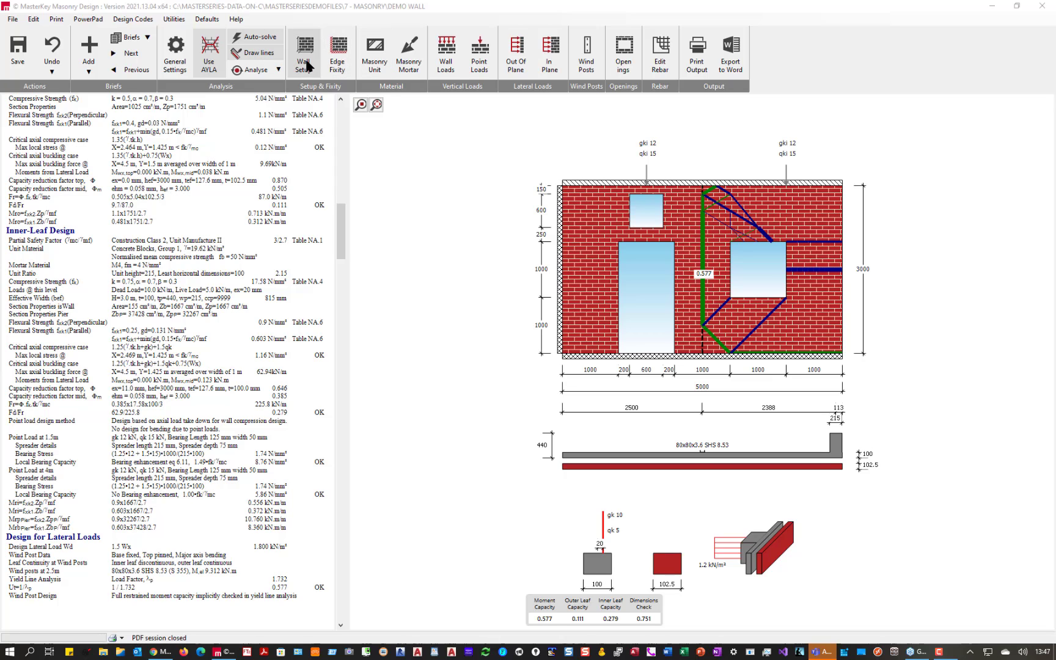
click(334, 55)
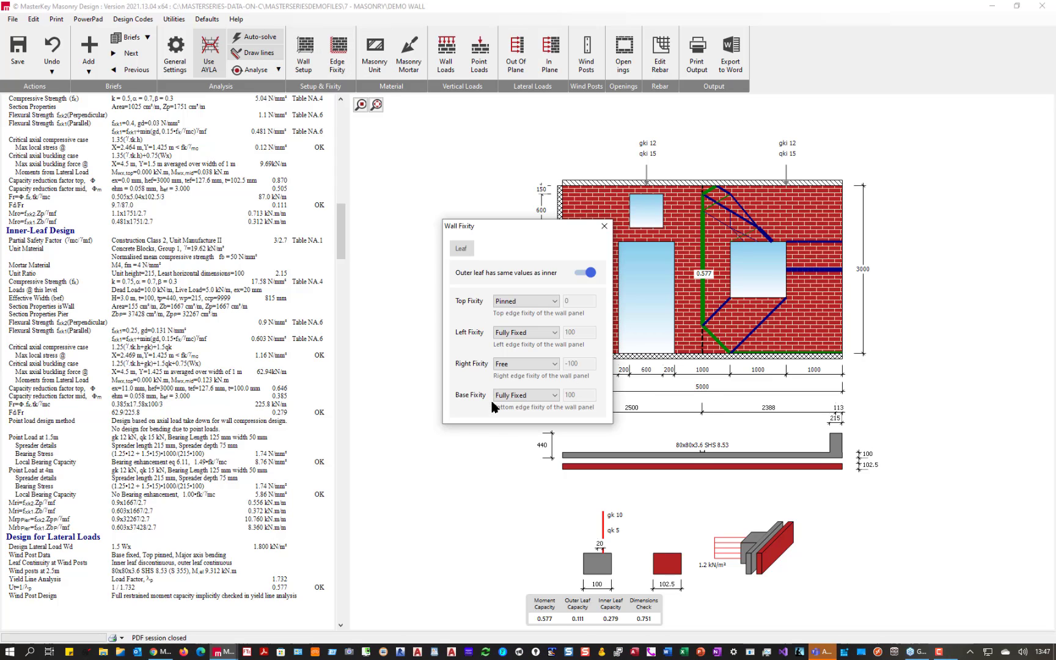
click(502, 395)
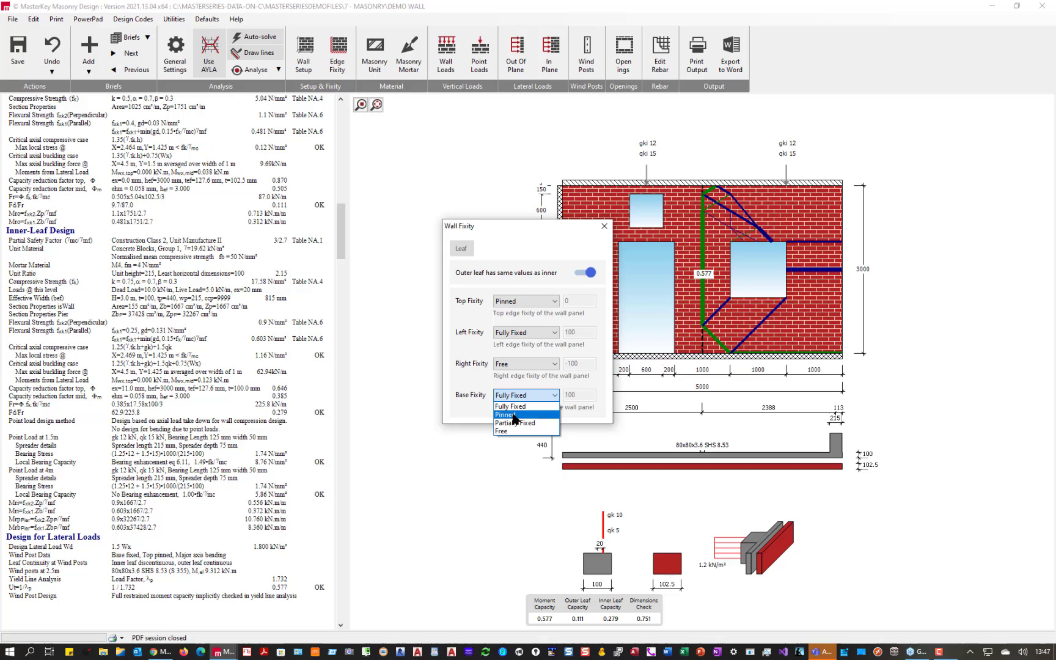
click(512, 415)
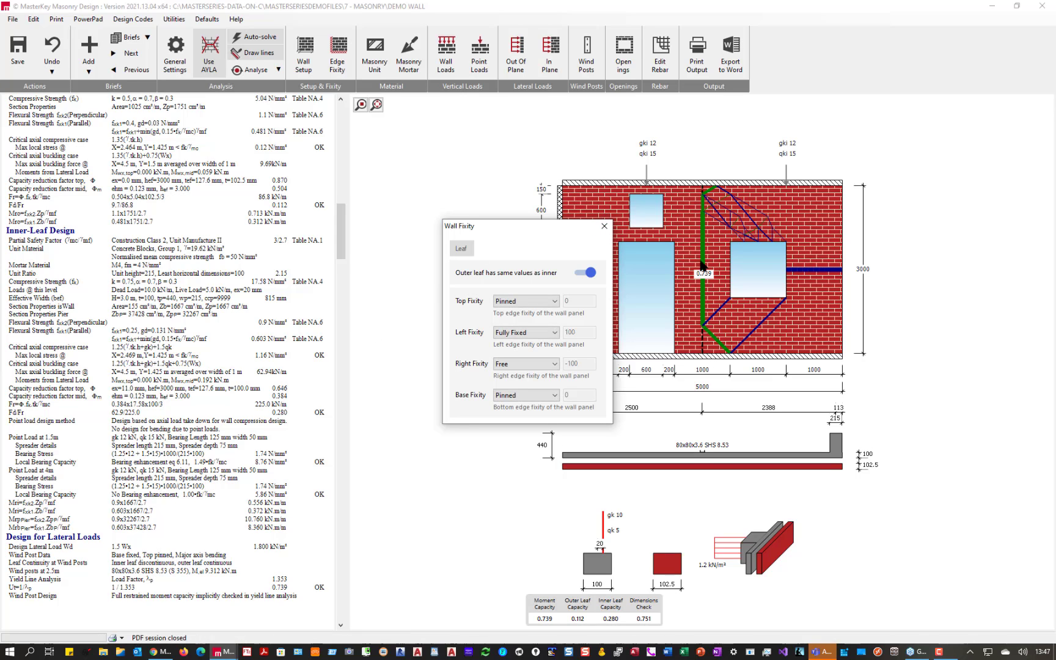
click(604, 226)
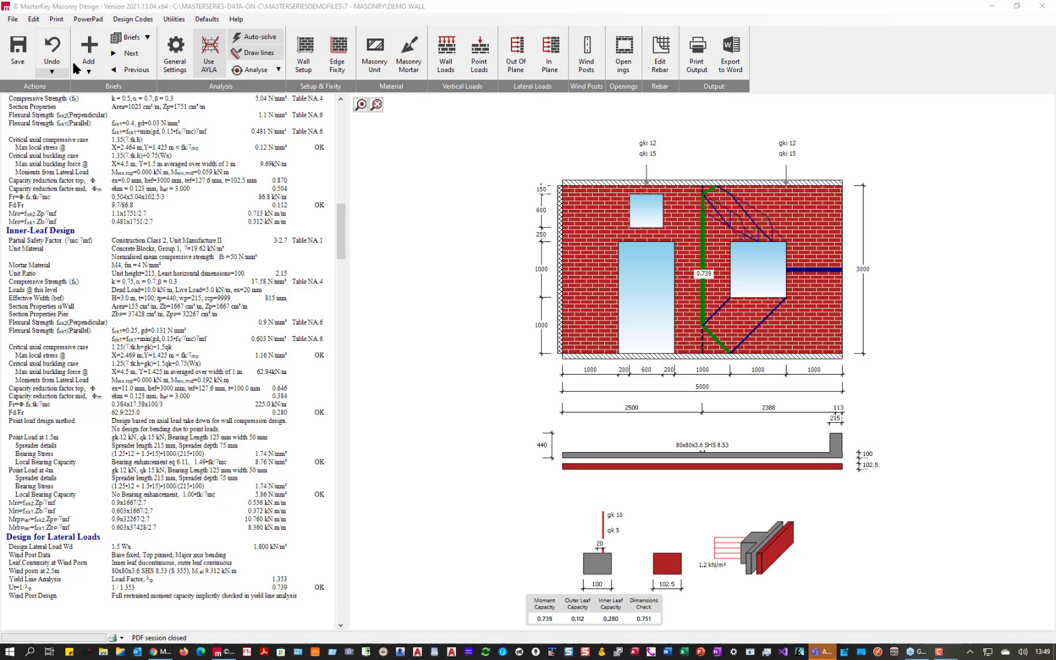
Return to the brief with the 5000 x 3500 mm wall and switch the design code to BS 5628 : 1992.
click(130, 69)
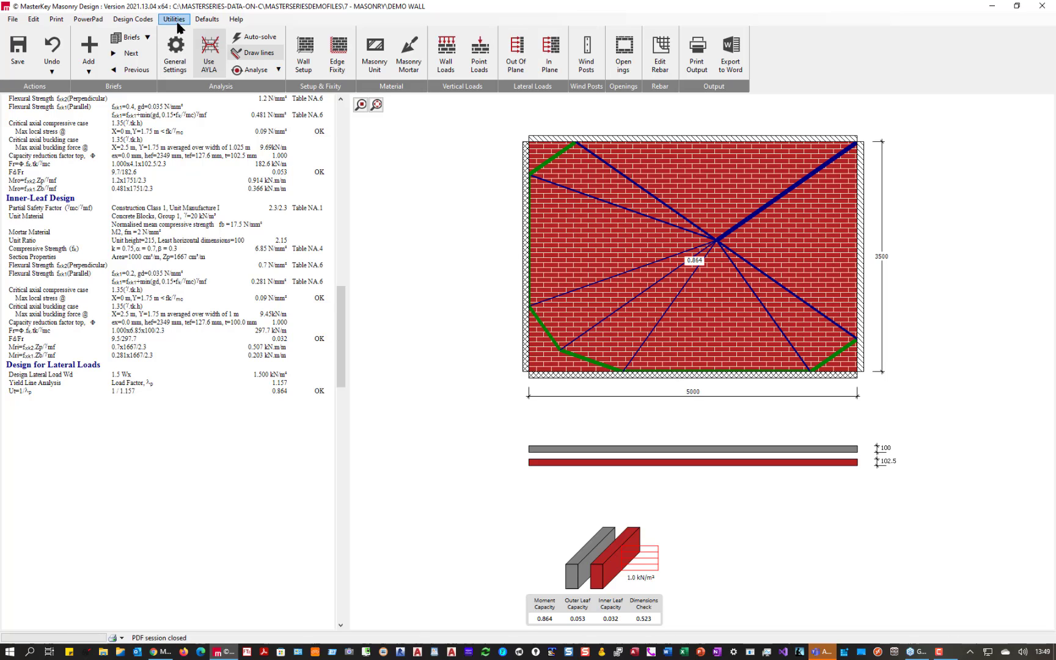
click(207, 19)
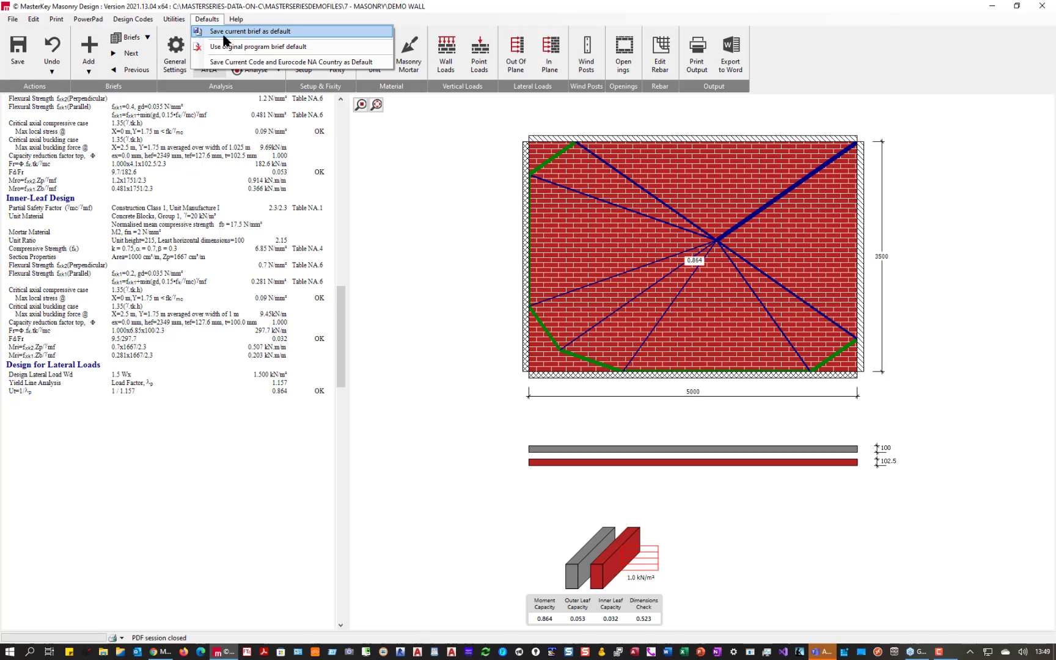
mouse_move(133, 19)
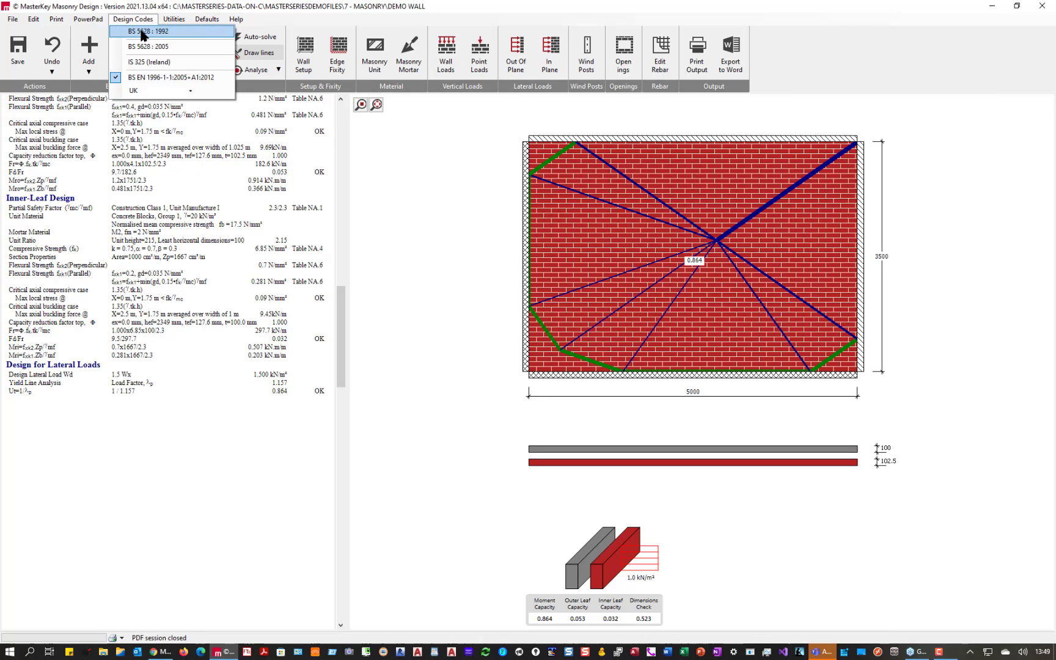
click(142, 31)
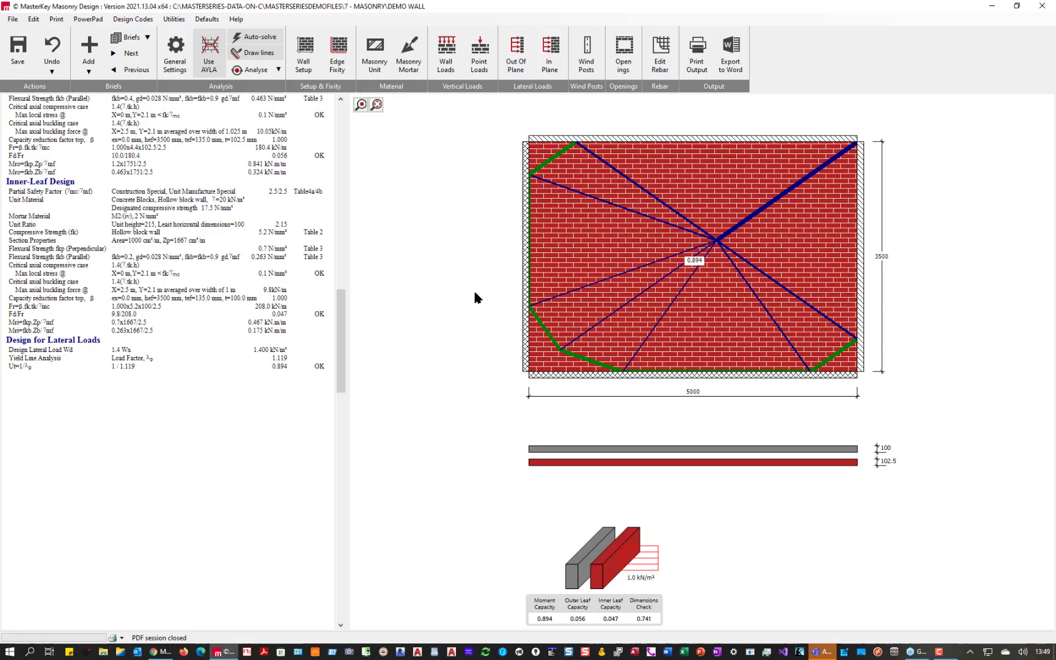
Reanalyse the 5000 x 3500 mm wall using the Course node density.
scroll(272, 180, up, 6)
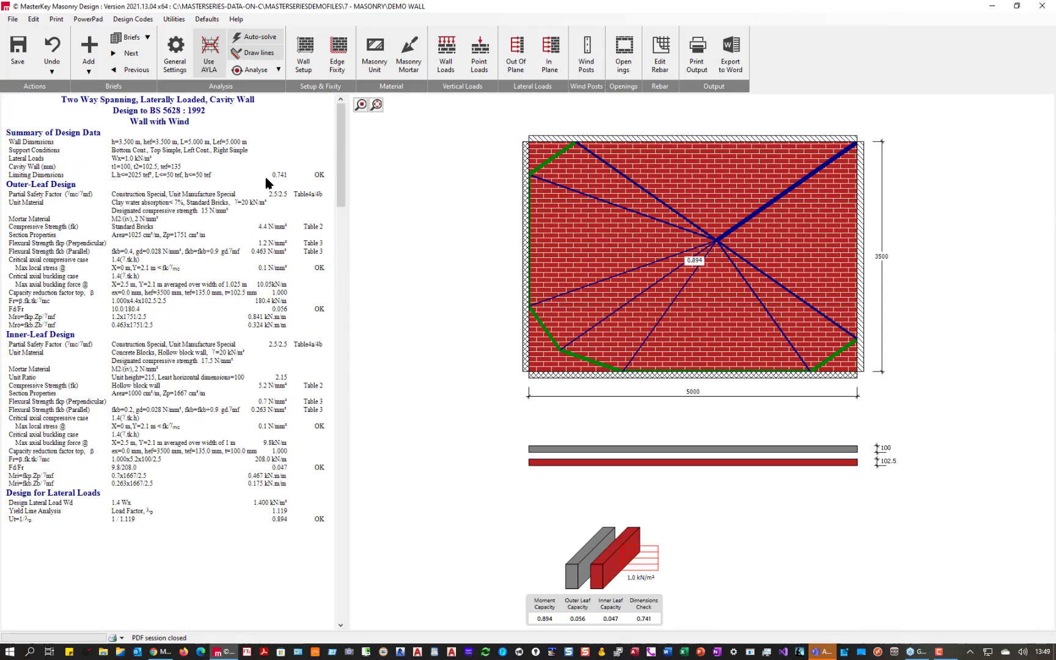
click(277, 71)
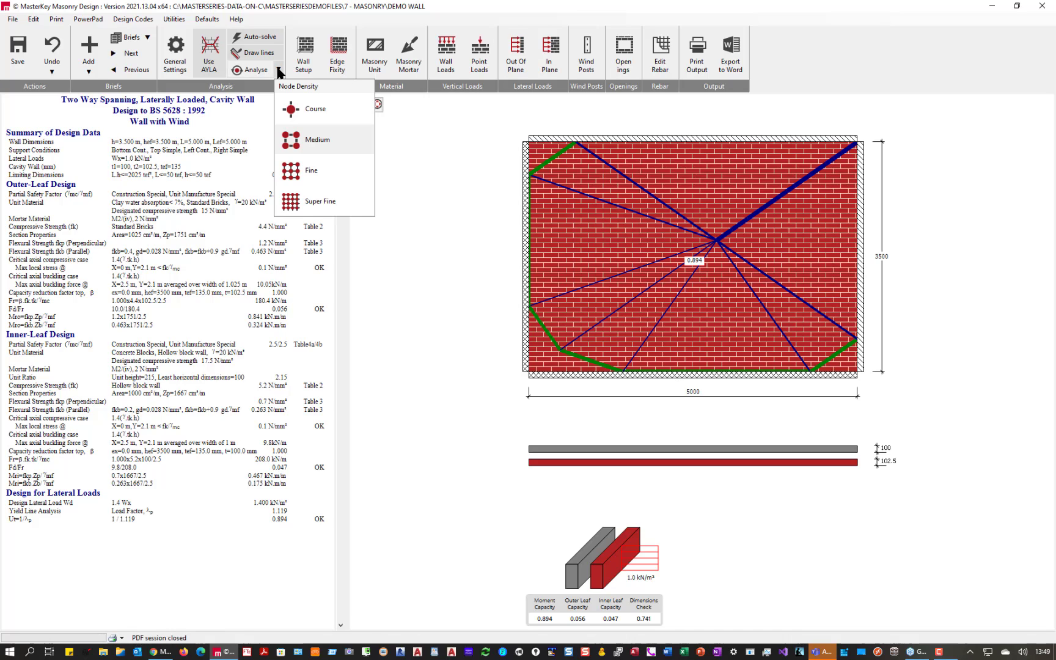
click(327, 113)
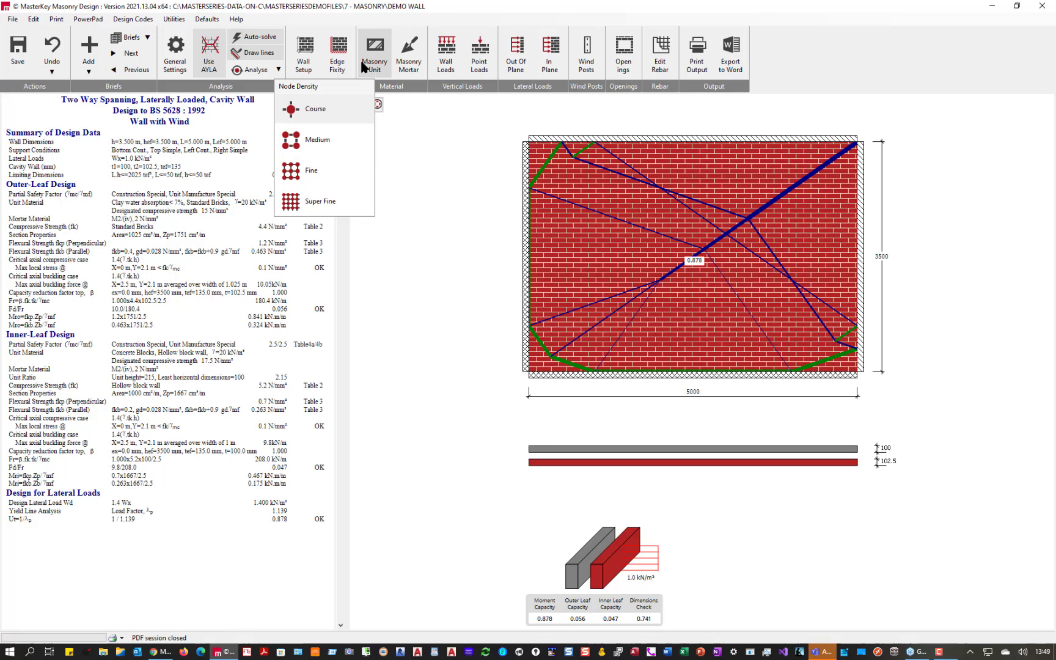
Examine the material and type options available for the inner-leaf masonry unit under BS 5628 : 1992, leaving them as set.
click(379, 57)
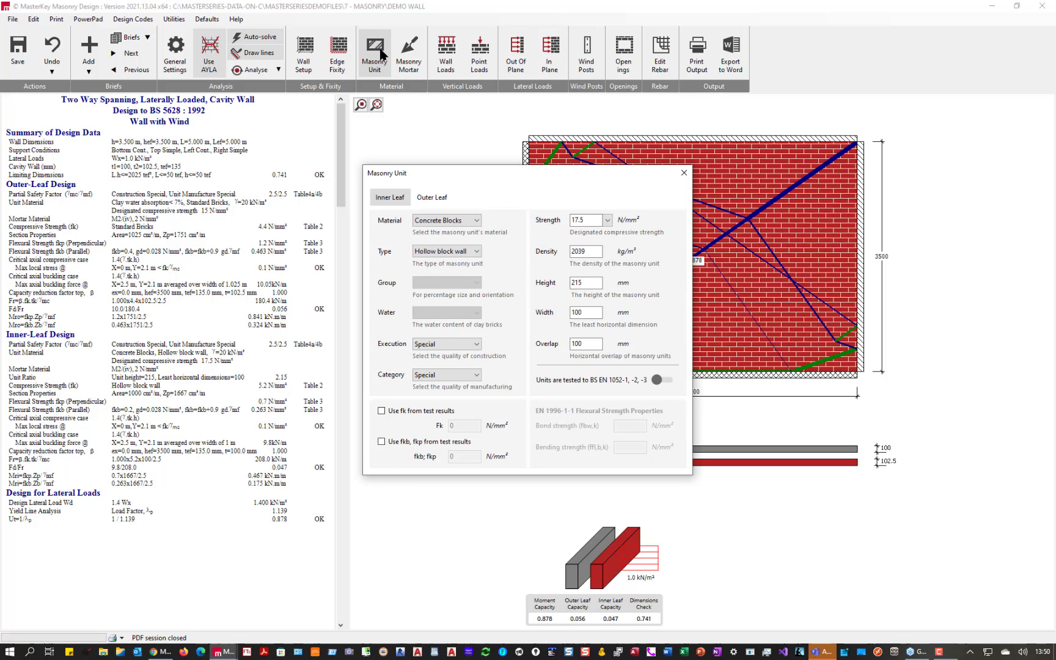
click(476, 221)
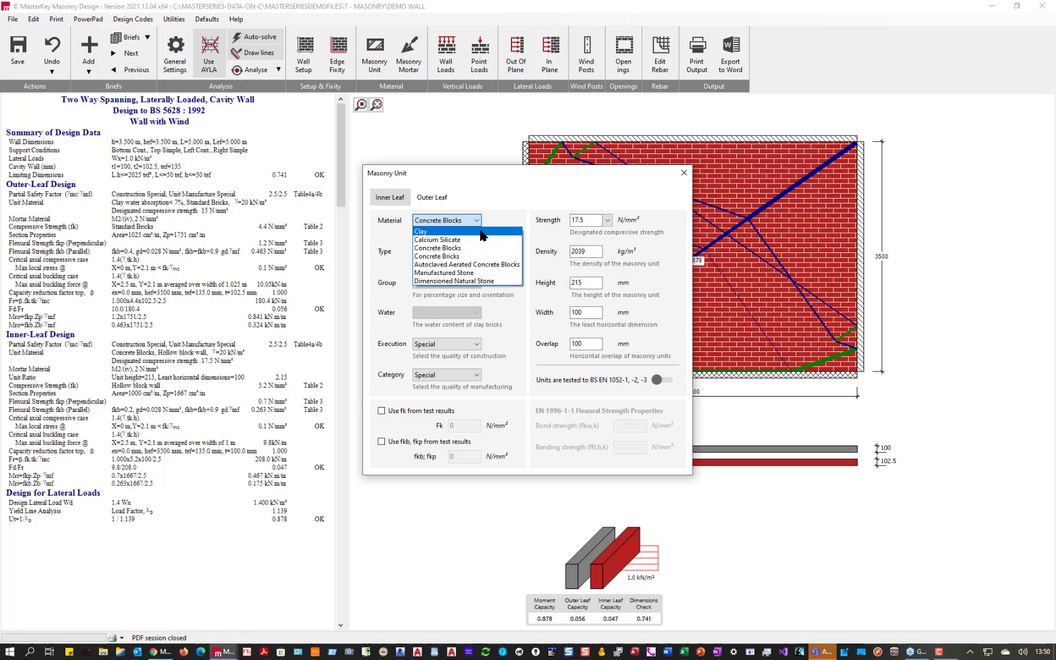
click(511, 179)
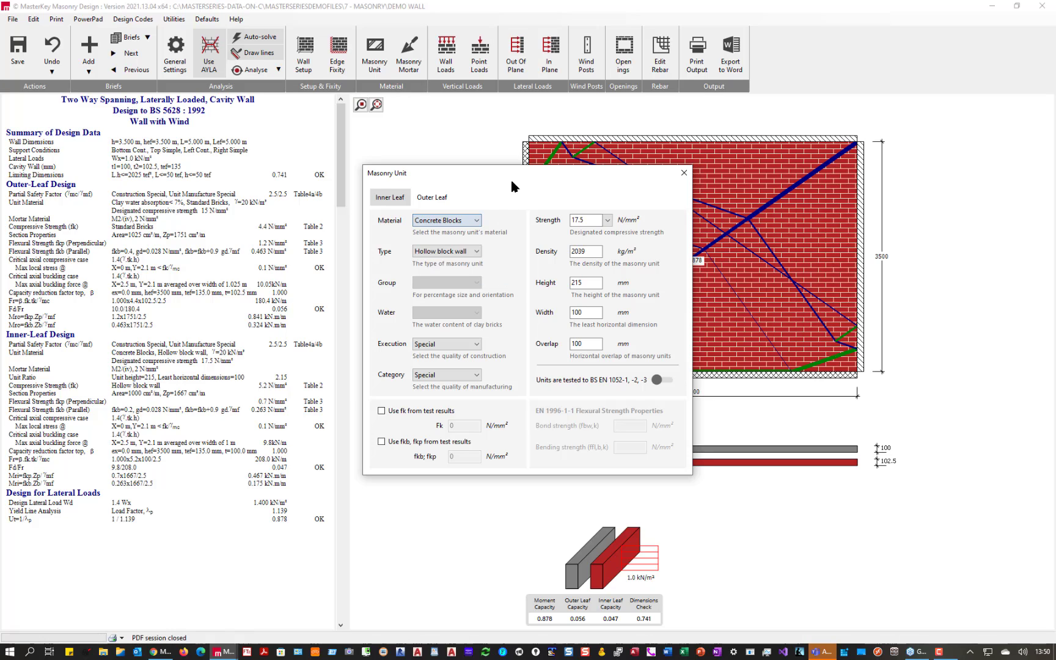
click(440, 255)
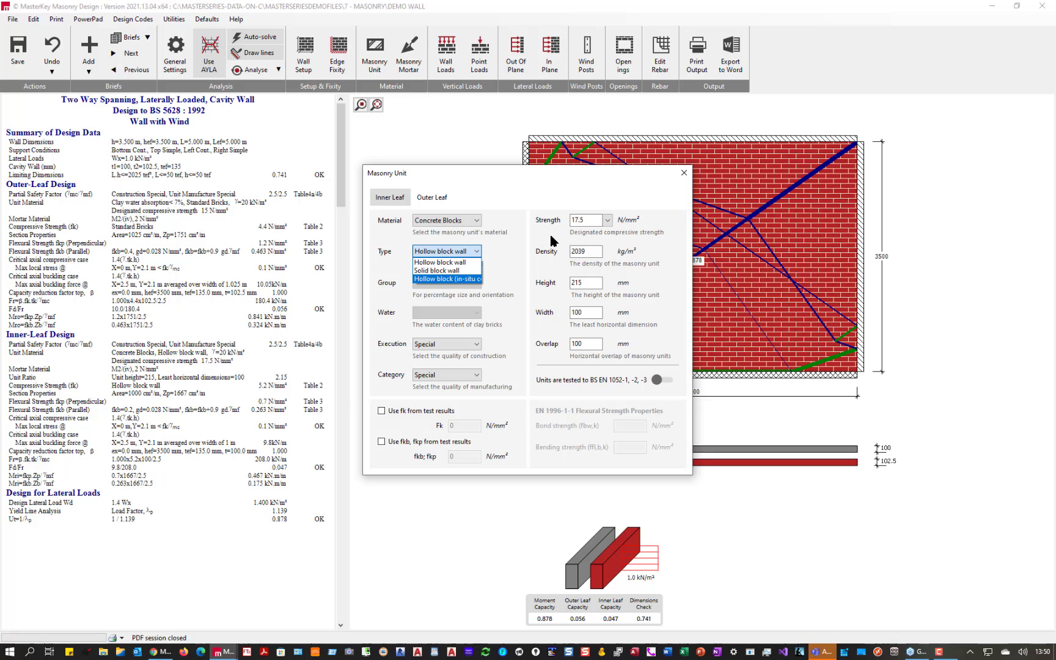
click(683, 176)
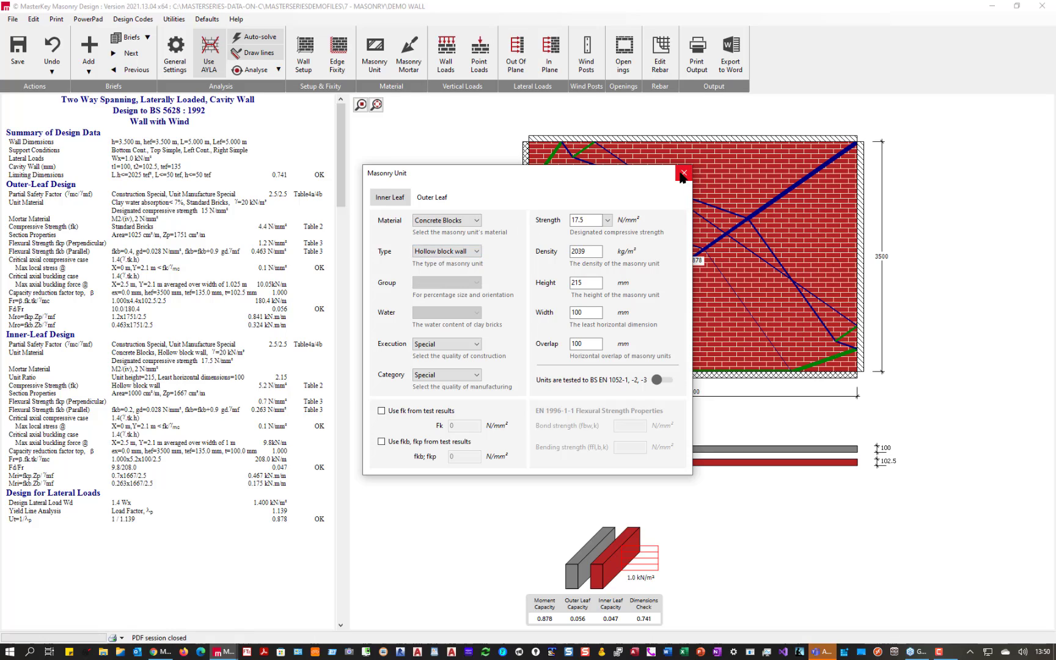
Switch the wall's design code to BS EN 1996-1-1:2005+A1:2012.
click(201, 18)
click(132, 19)
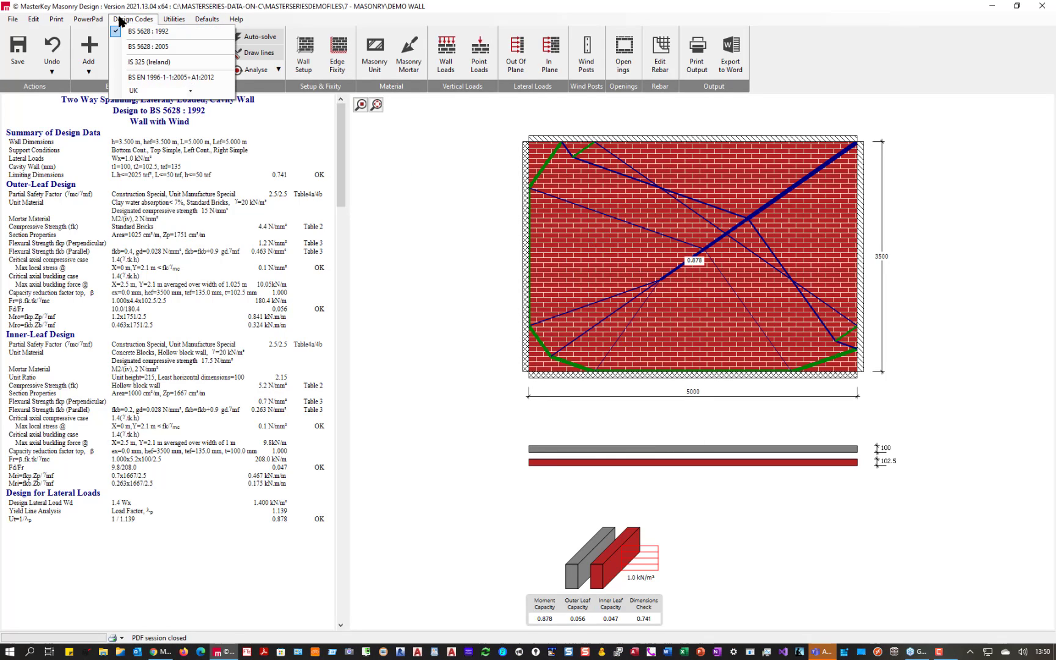
click(150, 78)
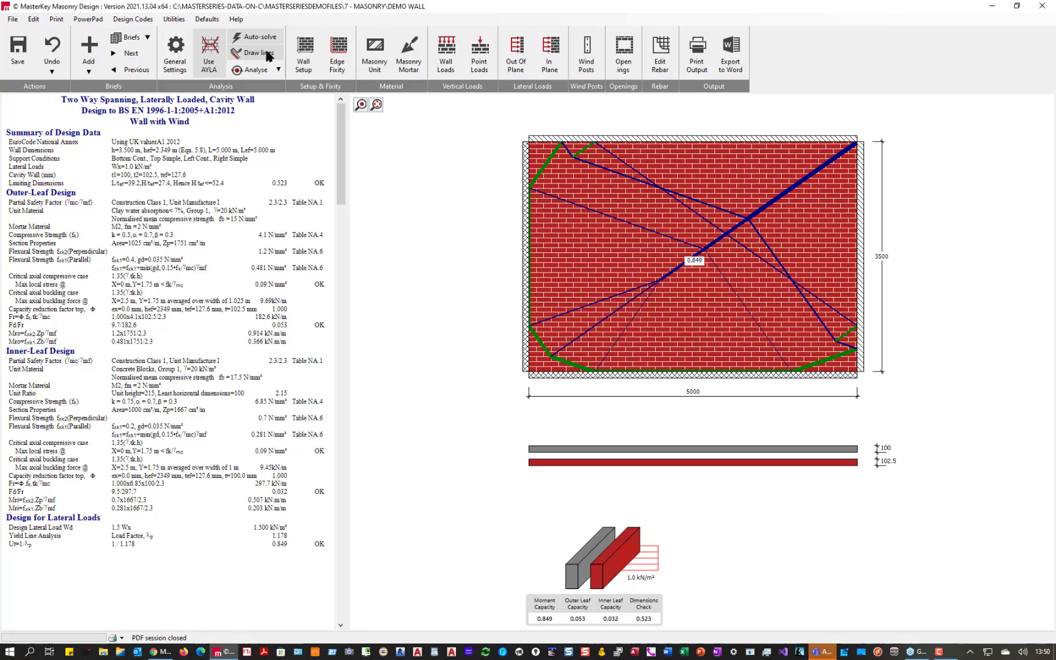
Examine the strength options for the inner-leaf masonry unit under the Eurocode, leaving the setting as is.
click(375, 56)
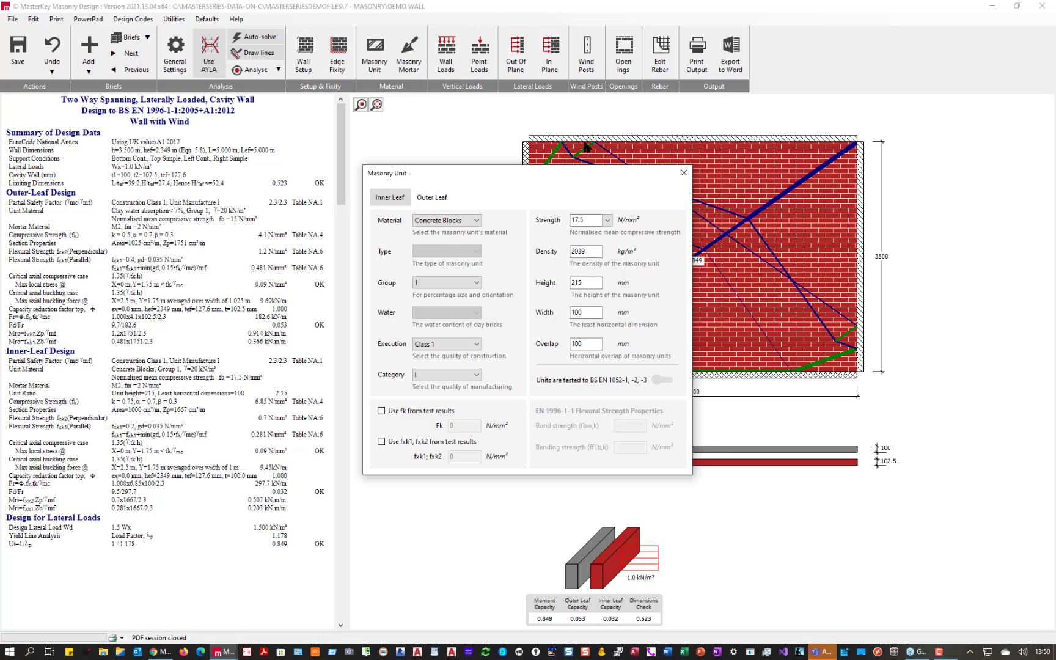
click(606, 220)
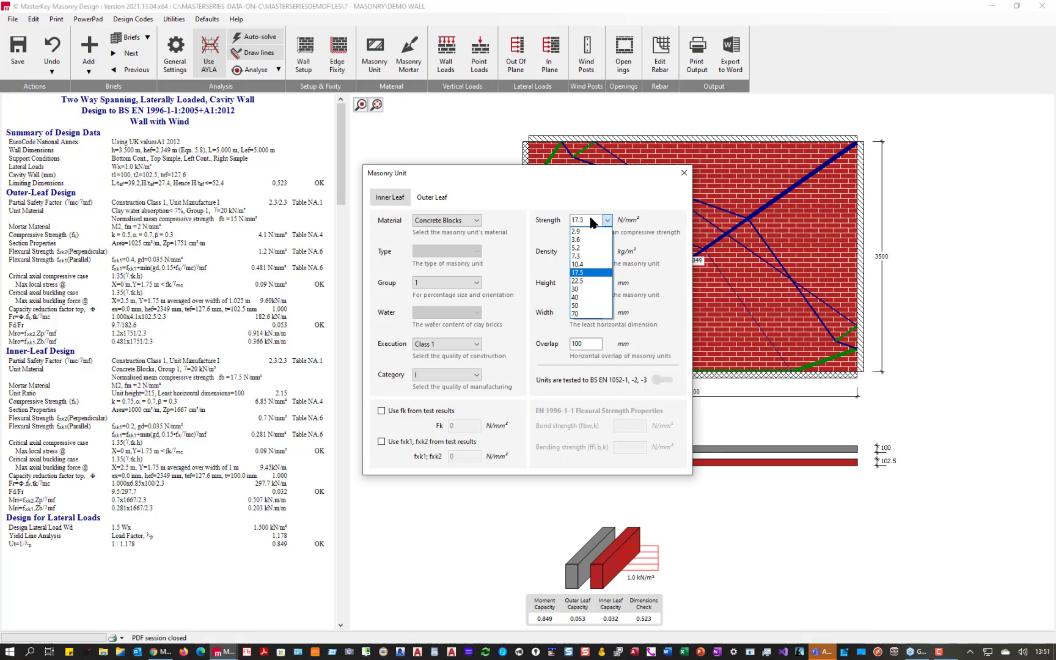
click(591, 221)
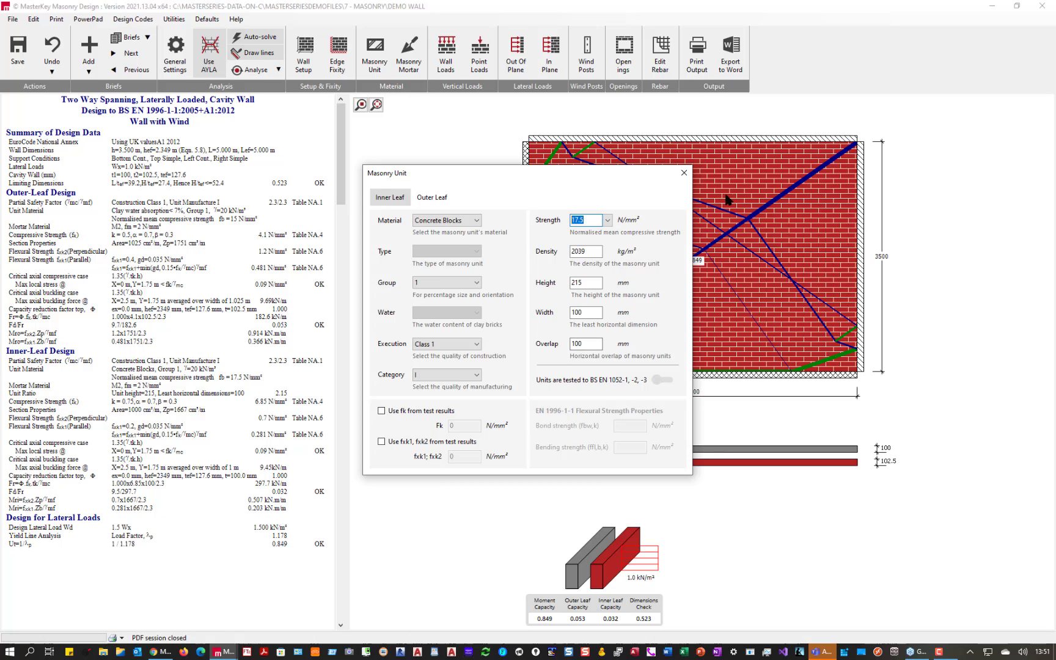
click(683, 173)
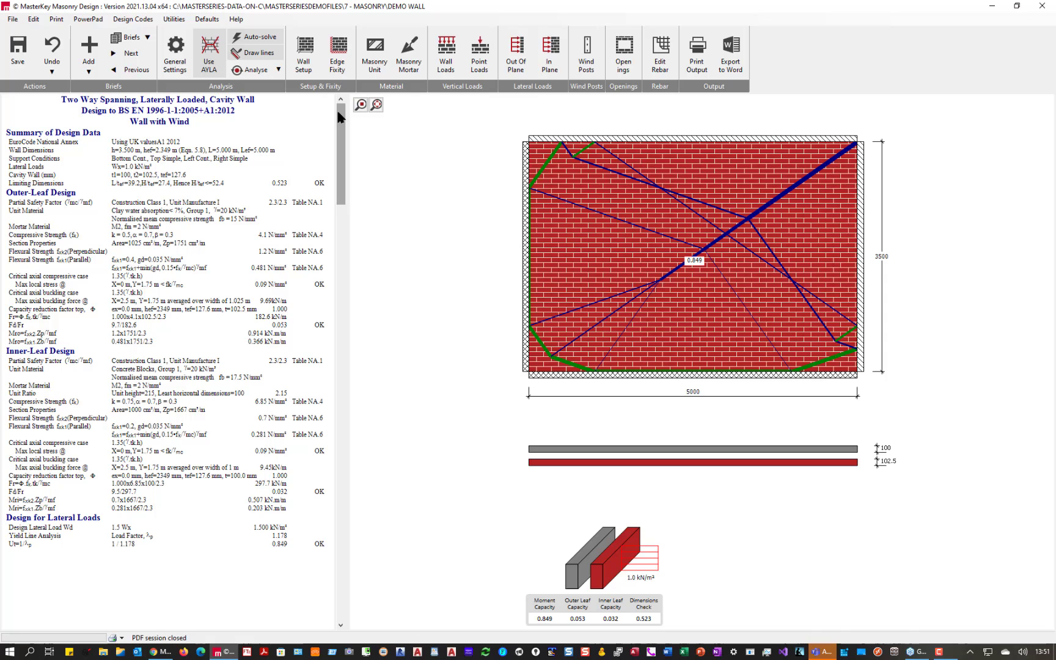
In the next brief, delete the inner-leaf point loads at X 1.75 m and 3.5 m and check the outer leaf's point loads.
click(124, 54)
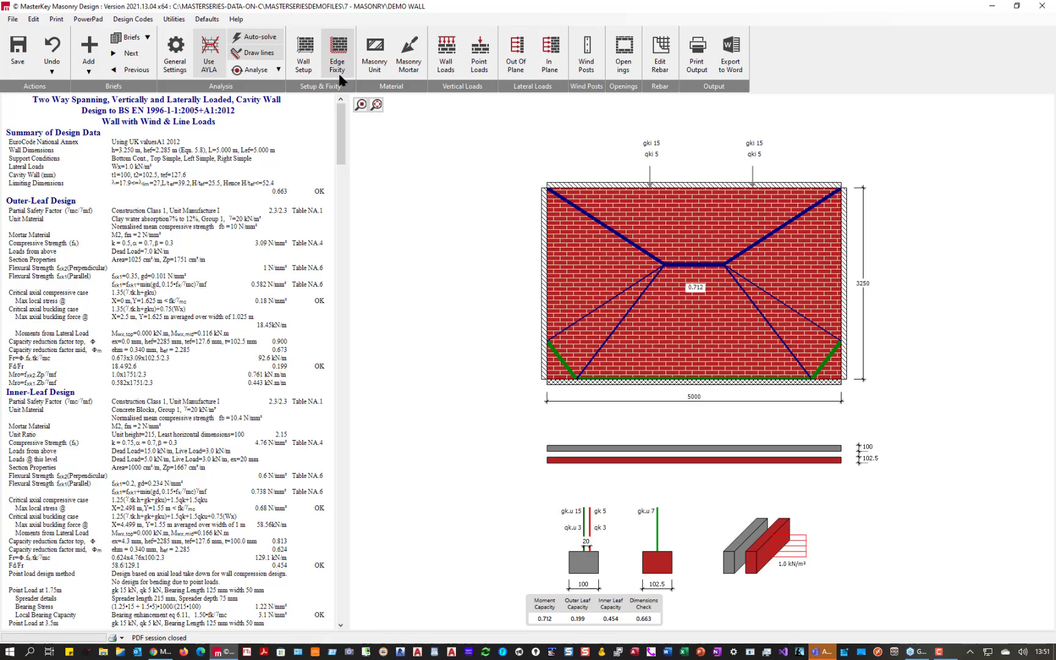
click(474, 72)
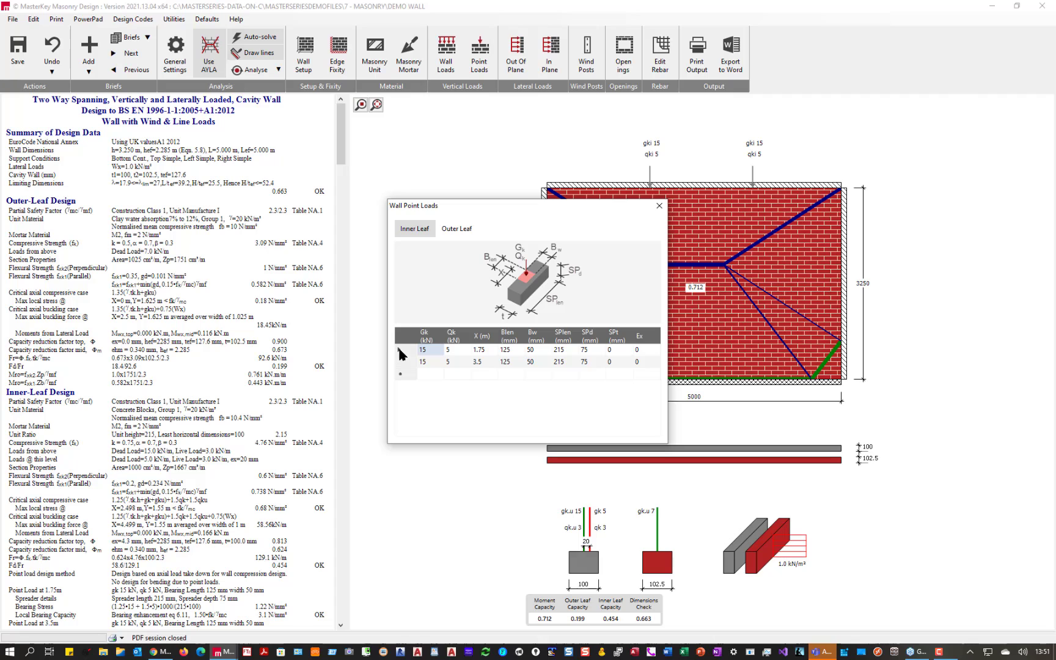
click(420, 350)
key(BackSpace)
click(400, 361)
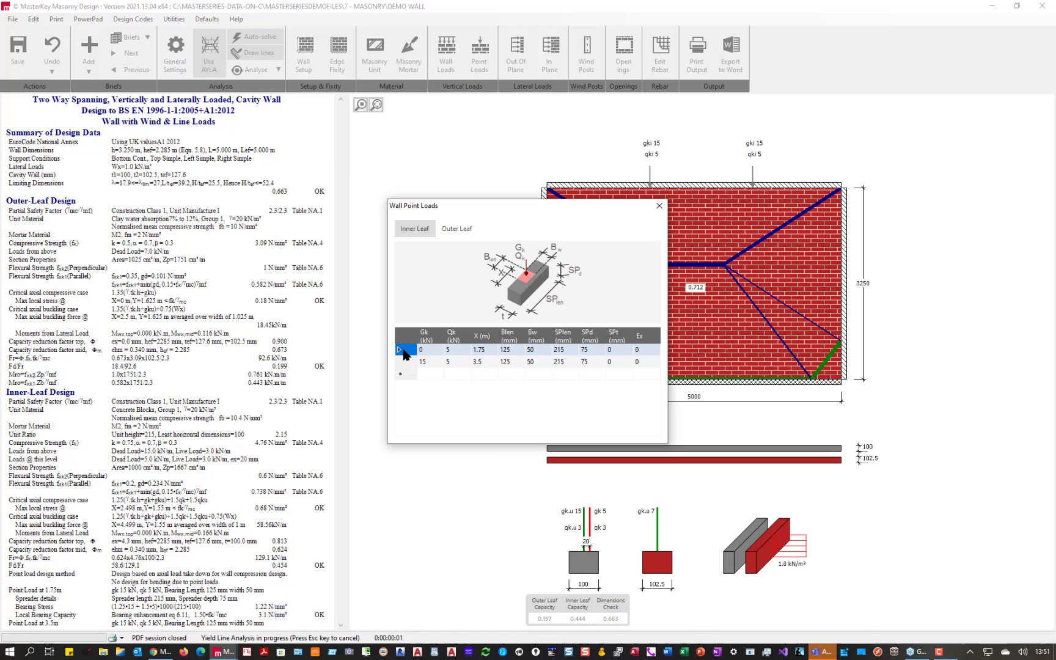
click(413, 361)
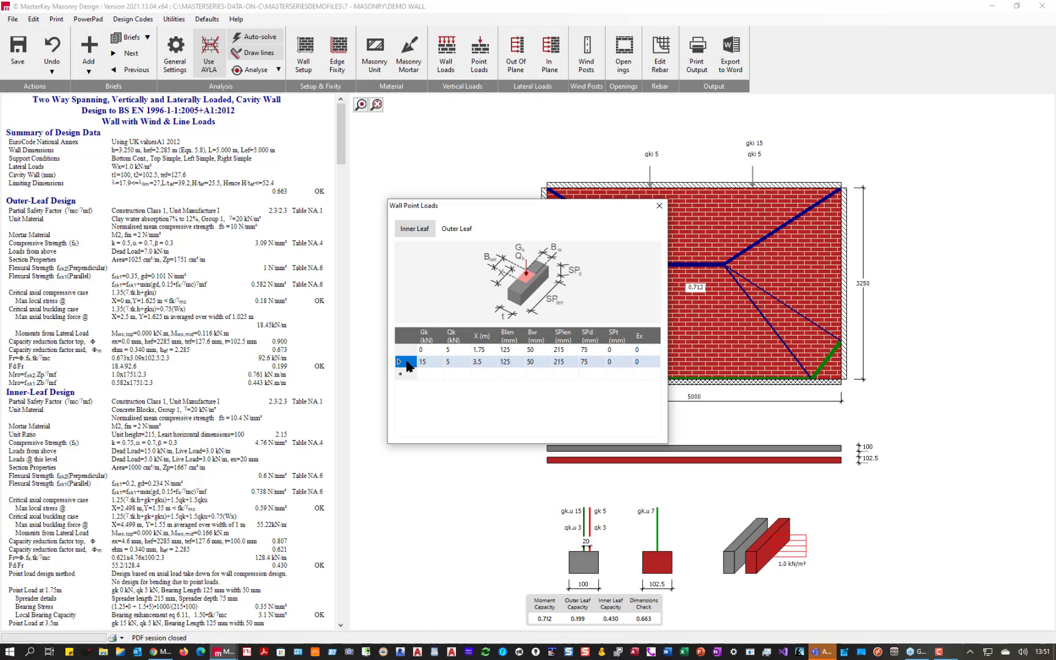
right_click(407, 364)
click(436, 368)
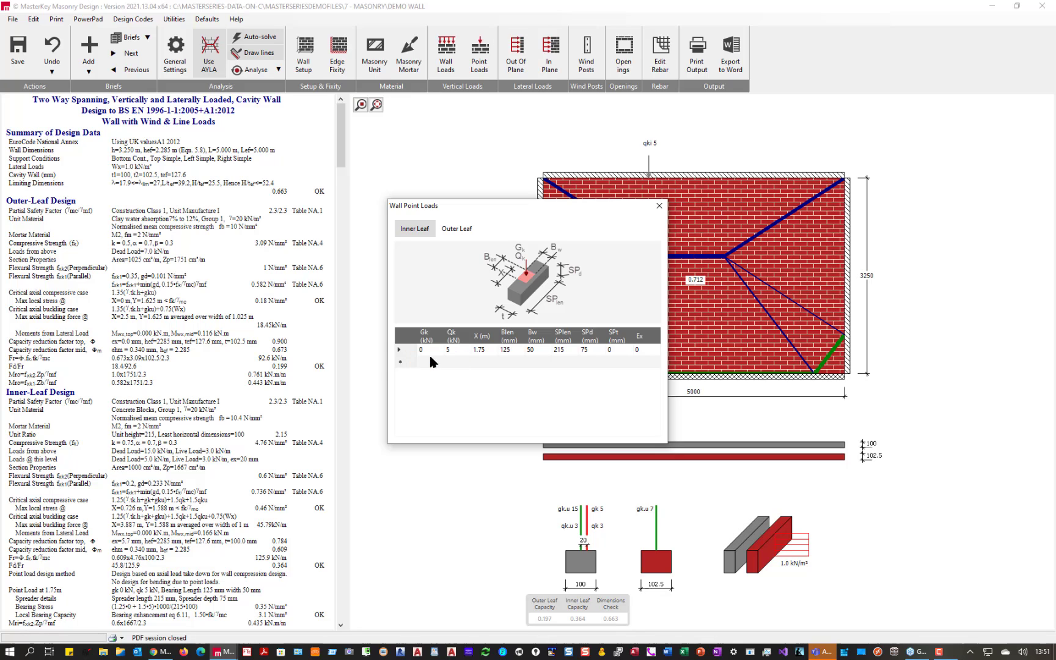
key(Delete)
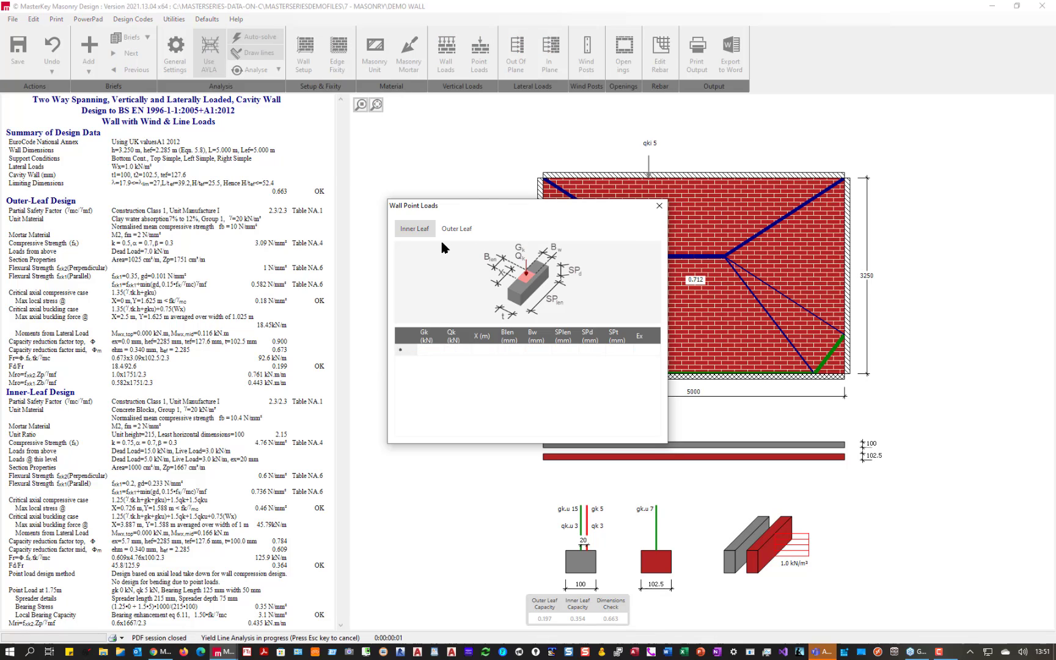
click(455, 231)
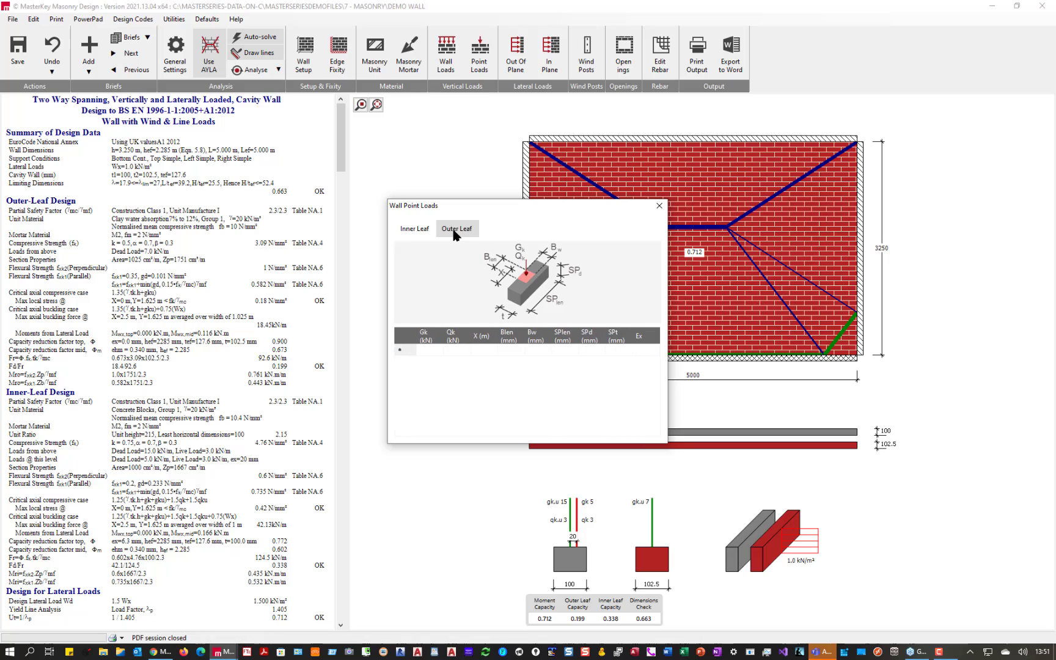
click(659, 205)
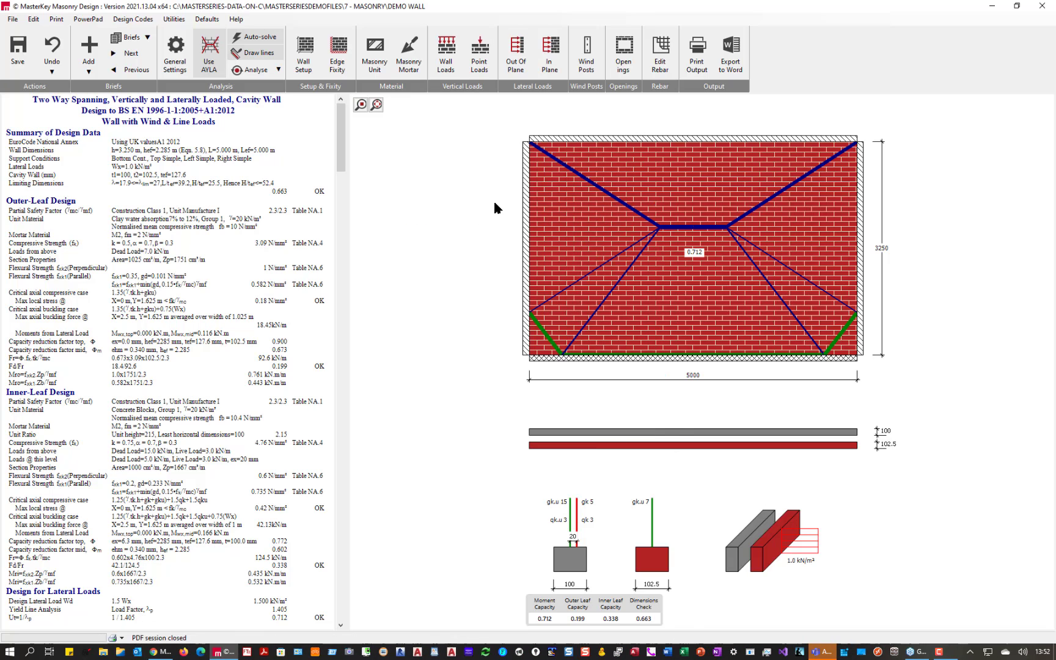
Clear the eccentric Gk and Qk wall loads on the inner leaf.
click(446, 52)
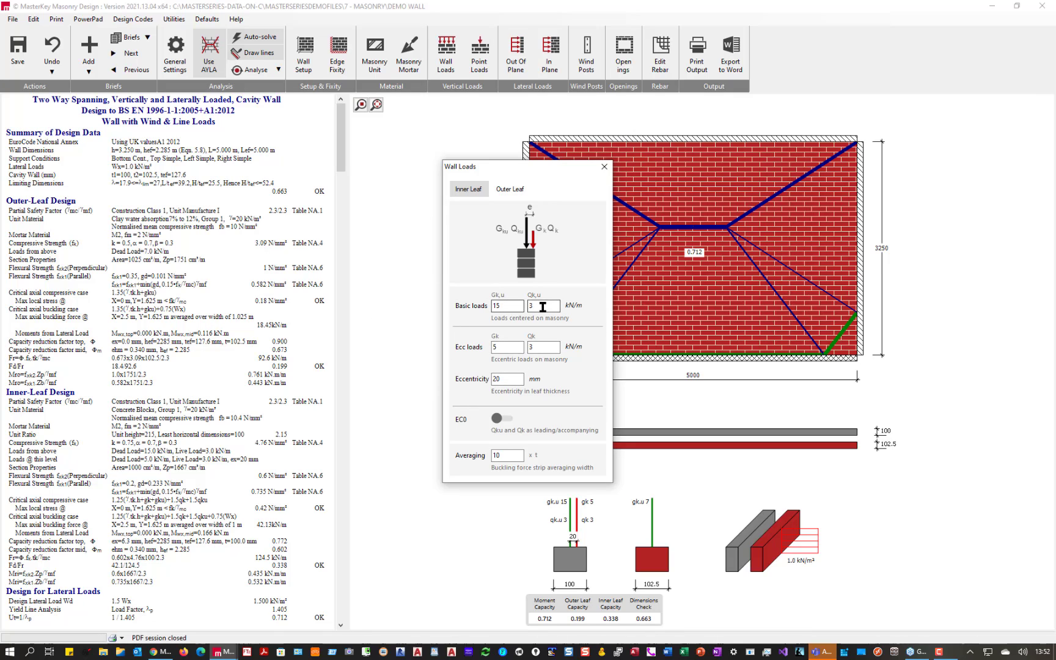
click(498, 306)
click(506, 348)
key(BackSpace)
click(533, 348)
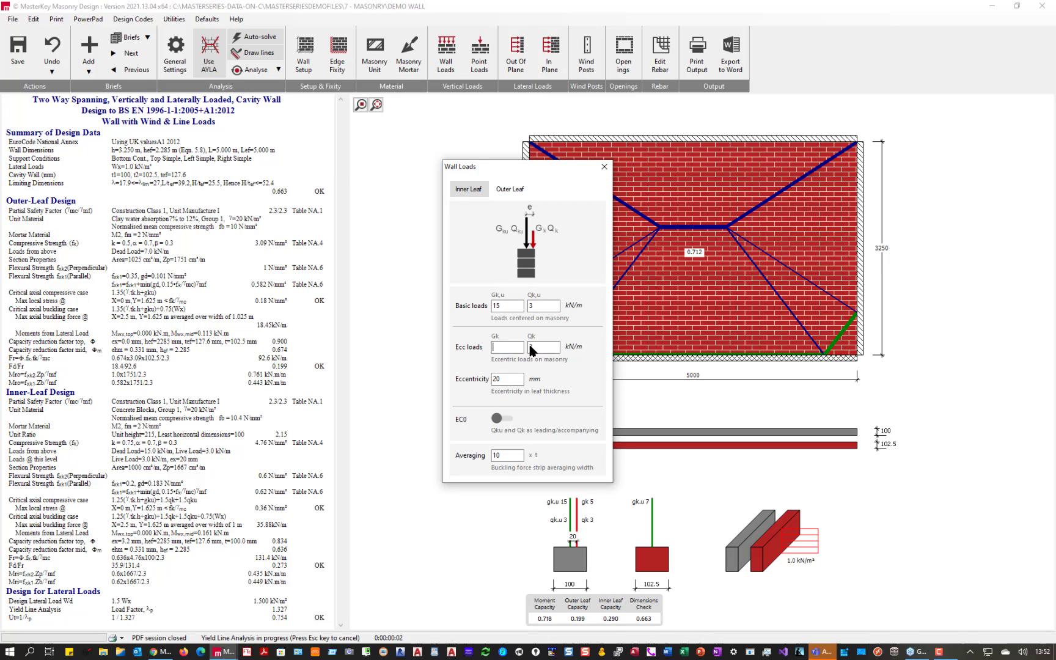
click(531, 347)
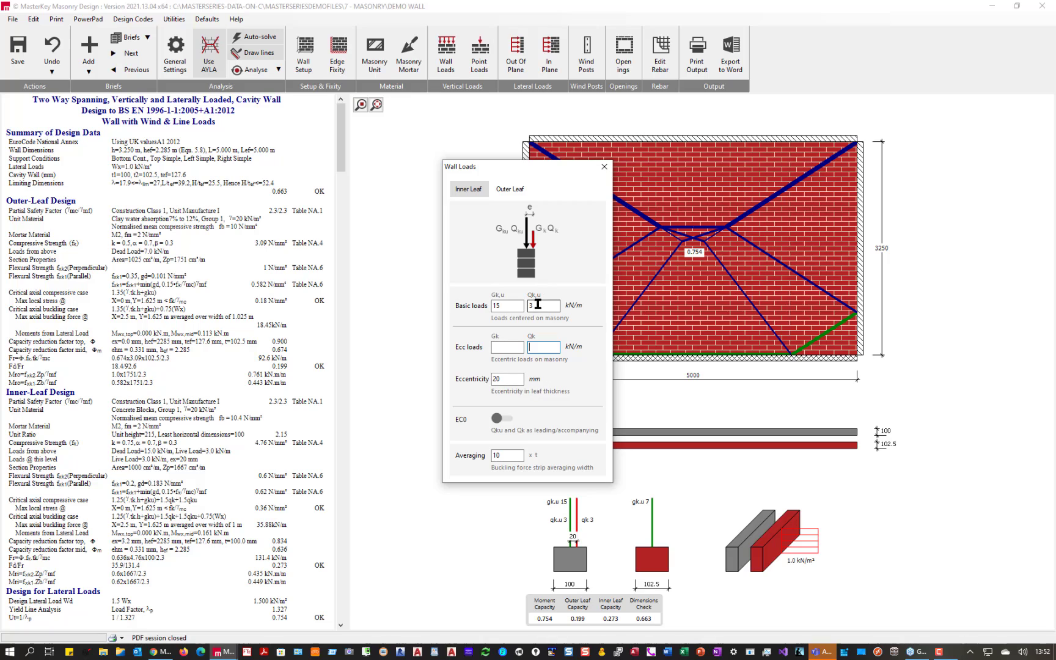
Set the inner leaf's basic wall loads to Gk,u -1 kN/m and Qk,u -50 kN/m.
click(502, 305)
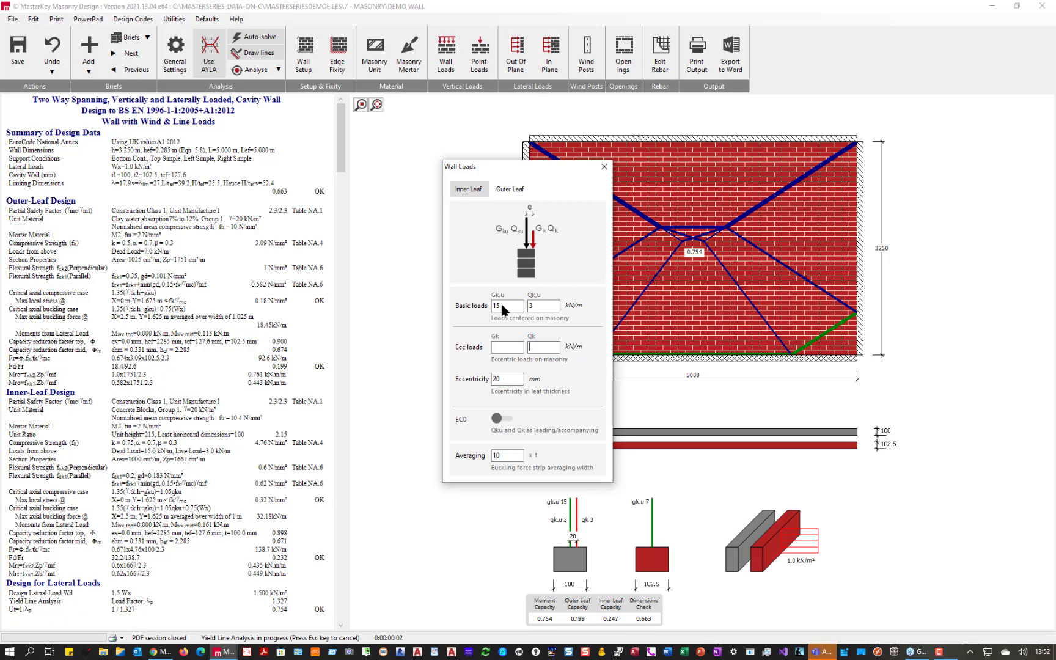
click(502, 305)
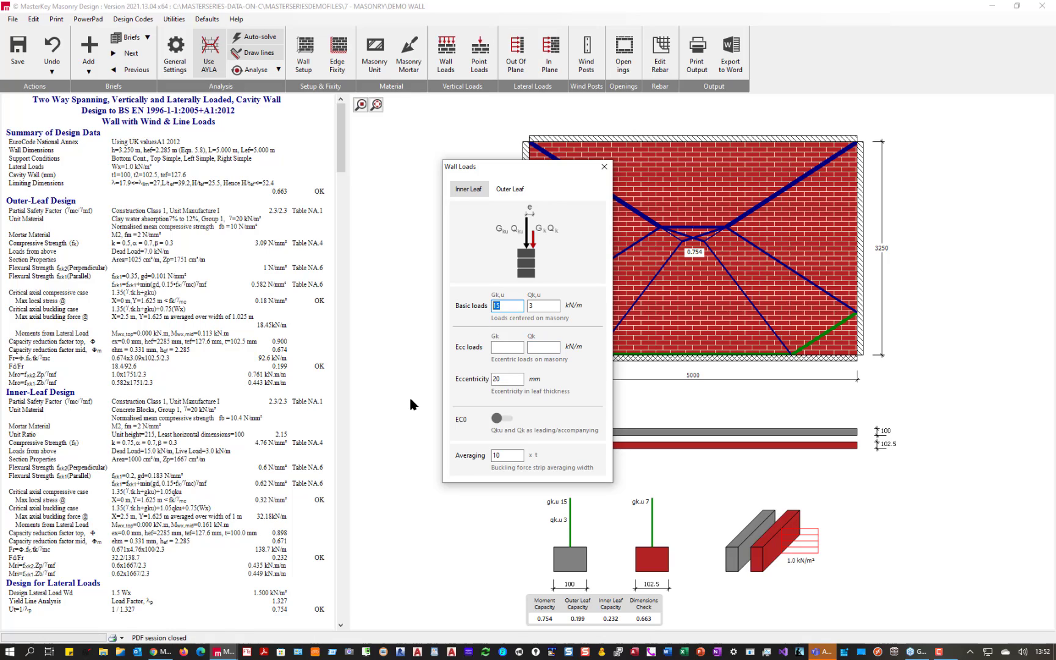
text(-1)
click(534, 305)
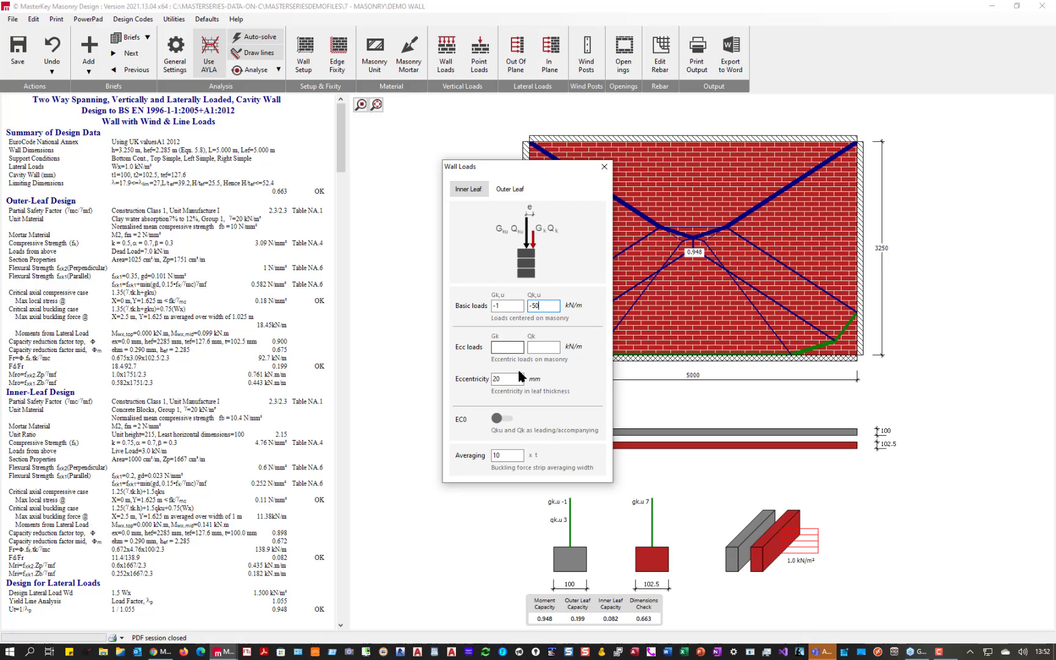
click(604, 167)
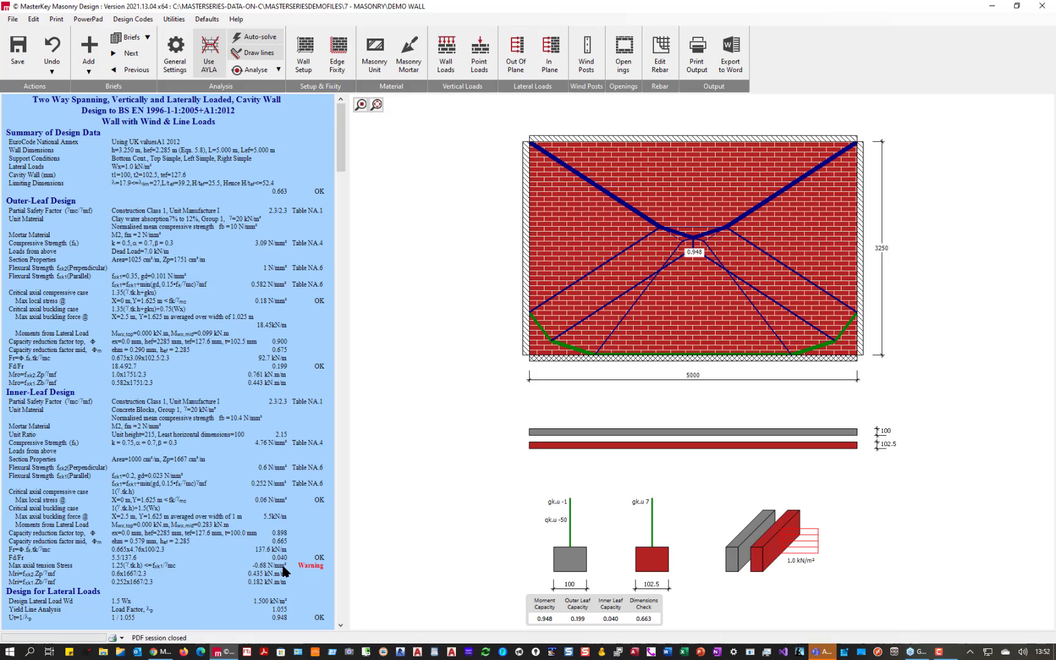
Review the inner-leaf design results and change the basic wall load Qk,u to -5 kN/m.
scroll(284, 570, down, 2)
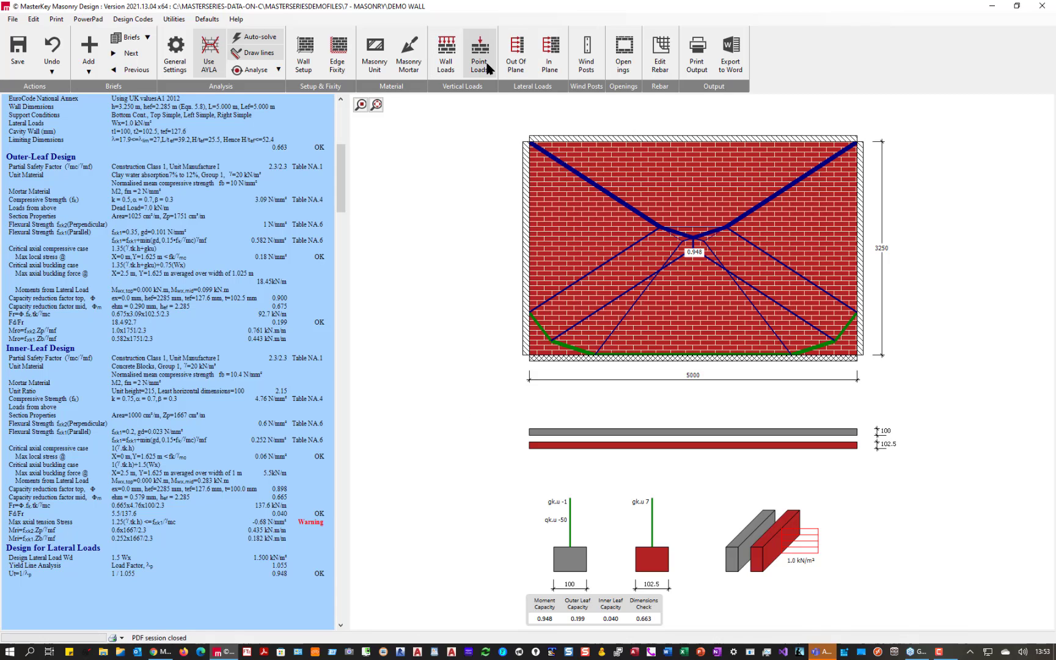
click(446, 55)
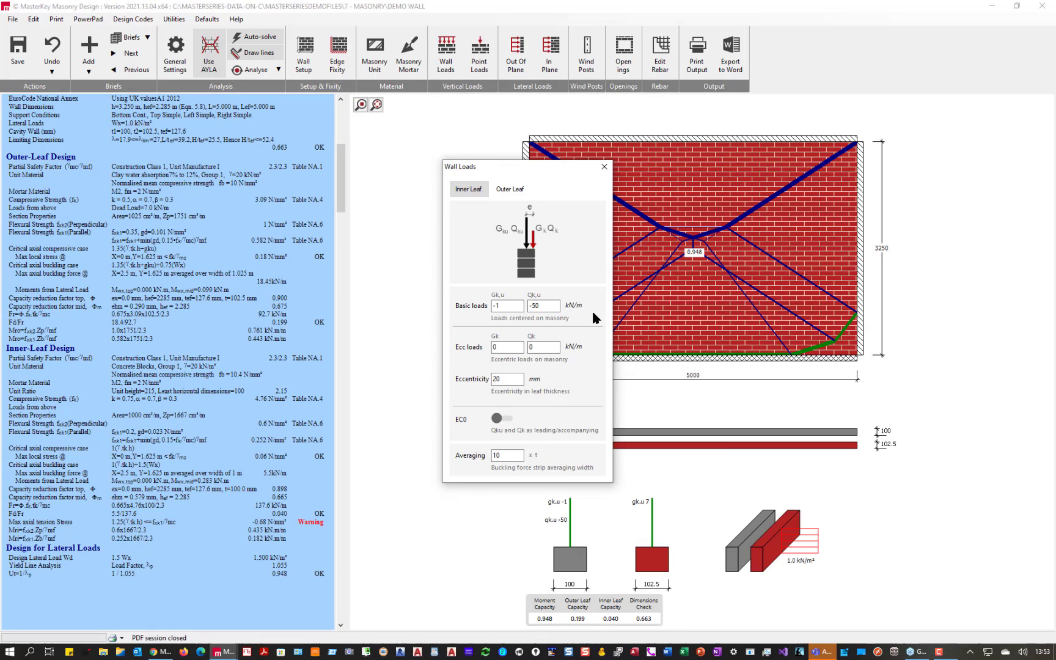
click(542, 305)
key(BackSpace)
click(604, 167)
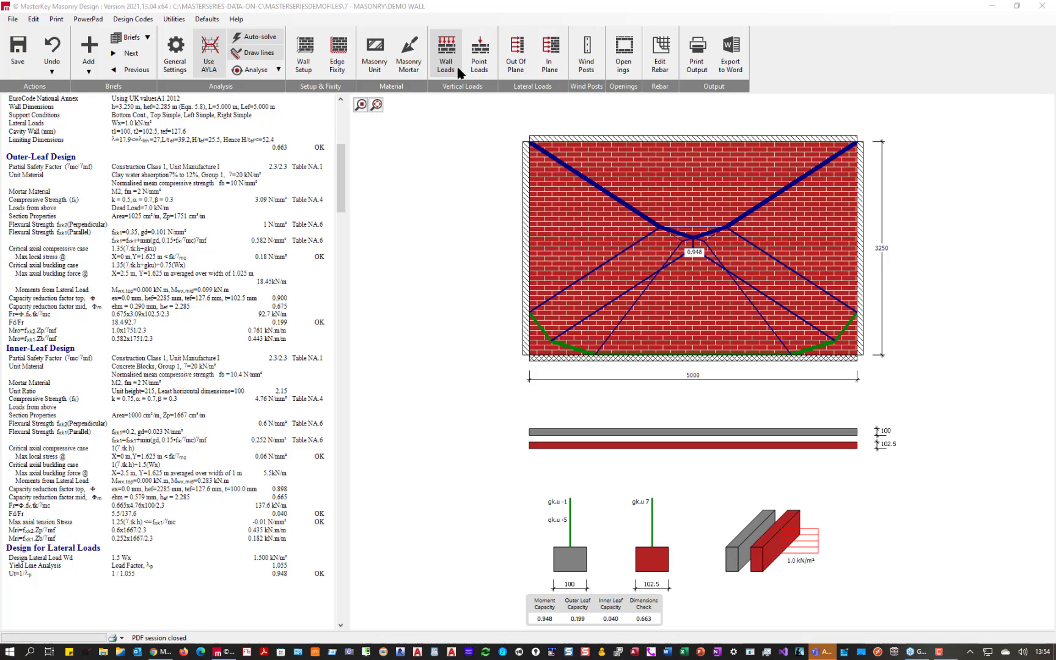
Check the basic out-of-plane load settings and reopen the inner-leaf wall loads for review.
click(516, 67)
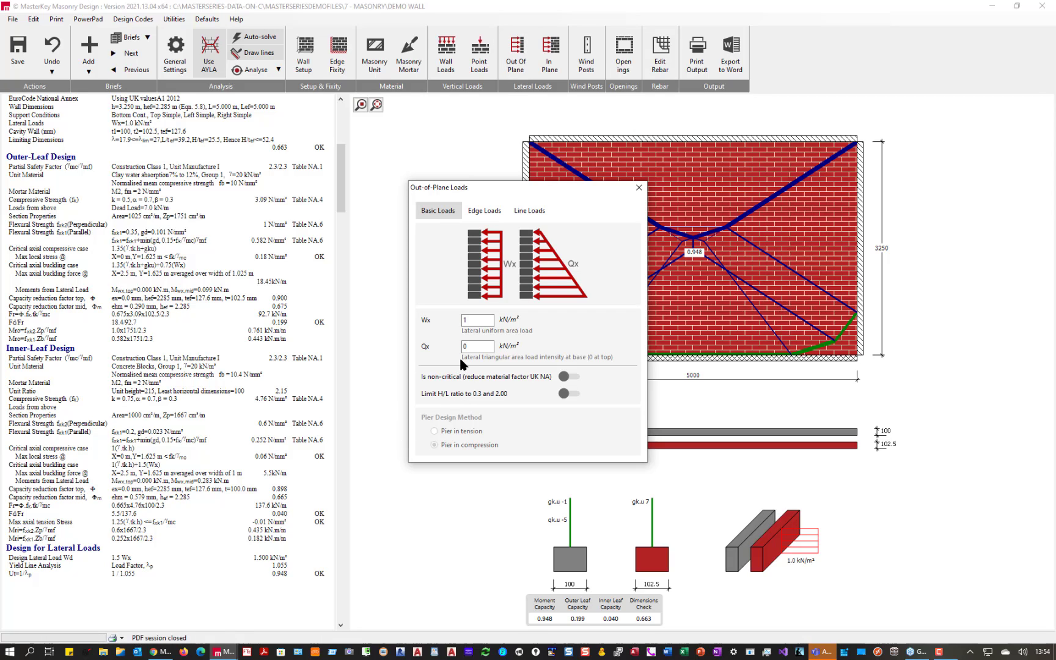
click(528, 113)
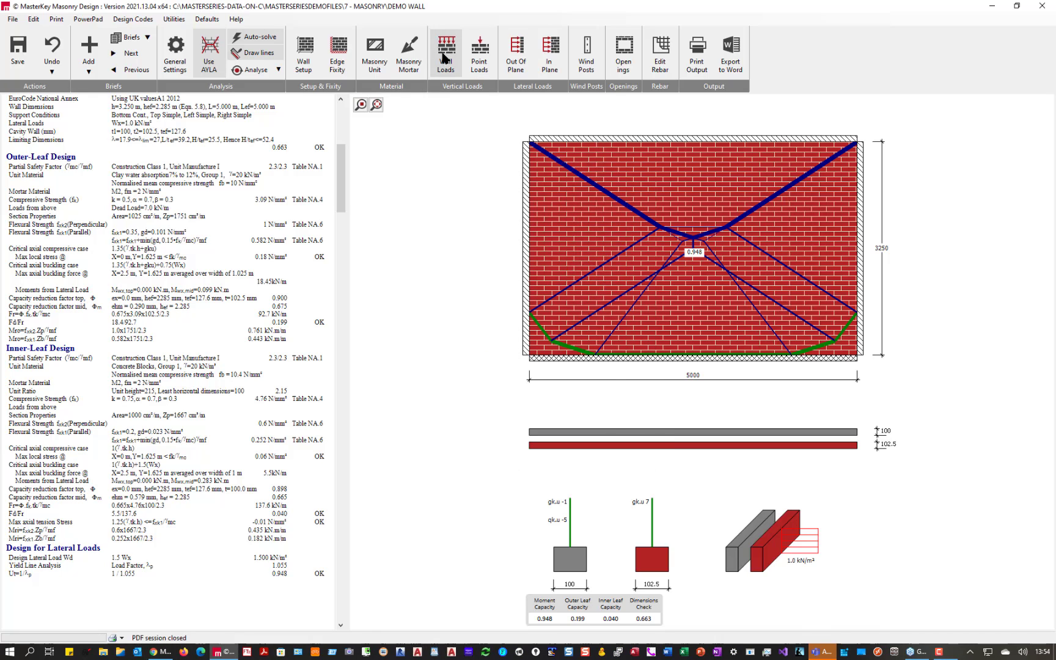
click(444, 58)
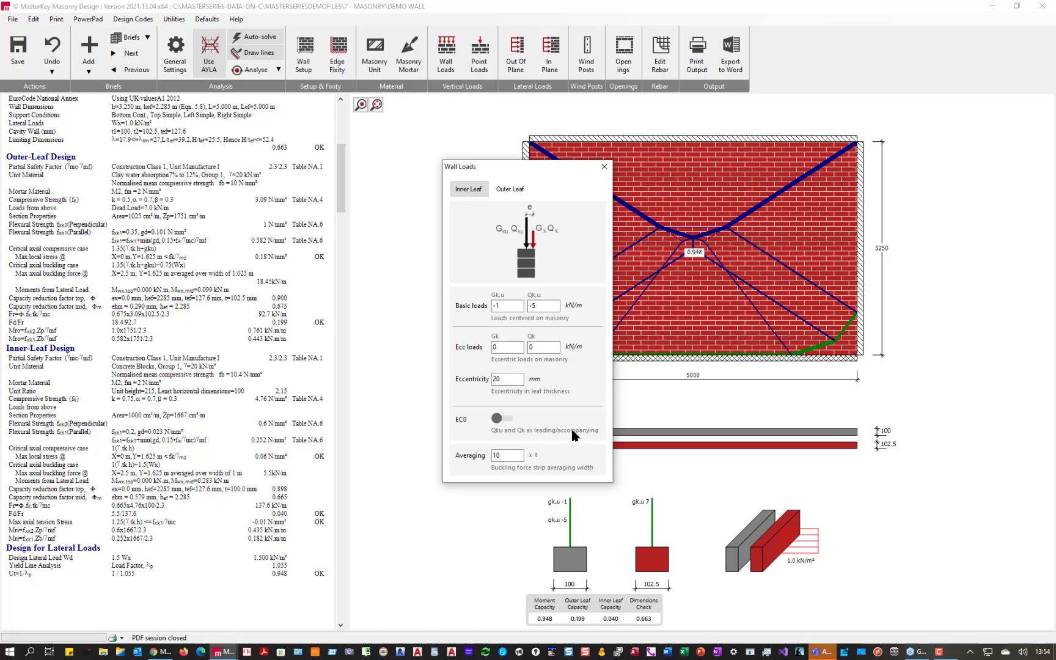
Switch the inner leaf's EC0 leading/accompanying load option on and back off, and close the wall loads.
click(497, 421)
click(499, 421)
click(603, 169)
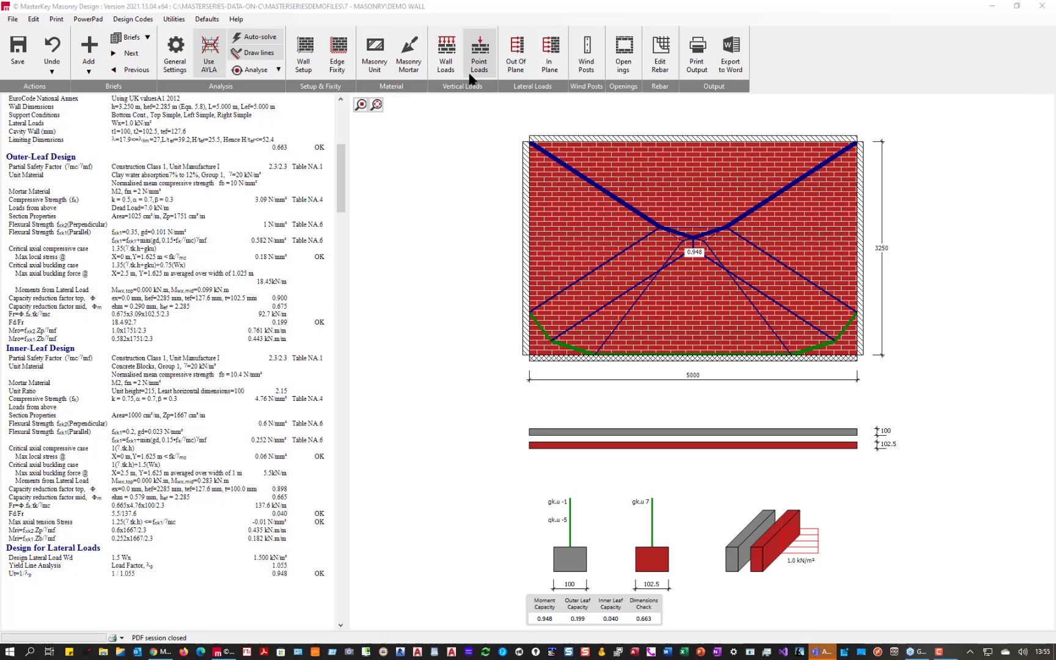
Make the cavity wall a stiffened wall in the wall setup, keeping the wall drawing in view.
click(309, 77)
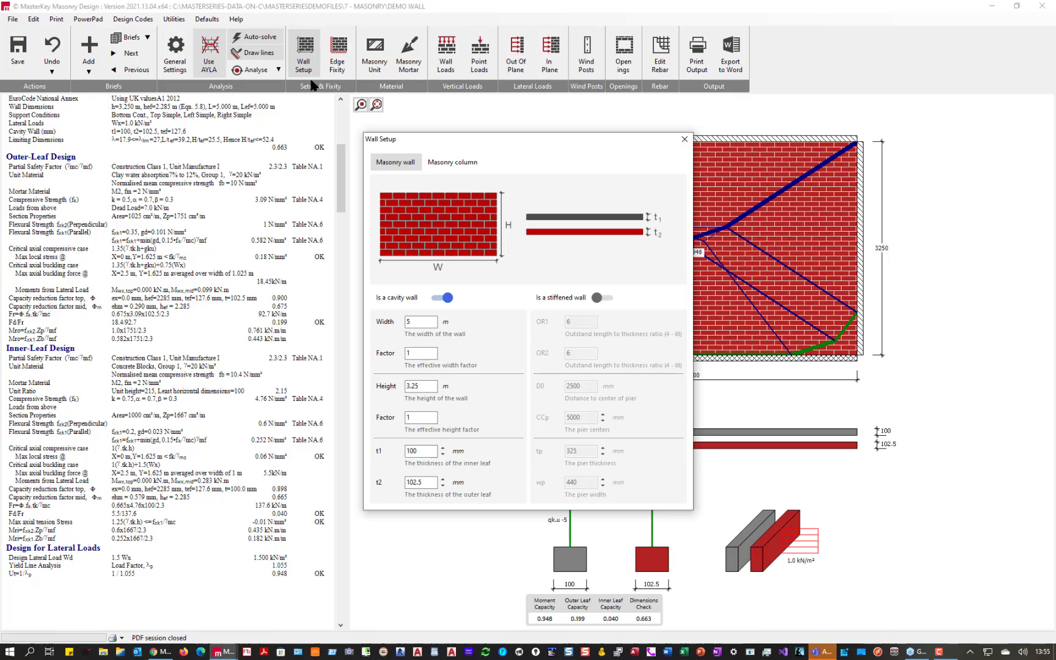
click(600, 298)
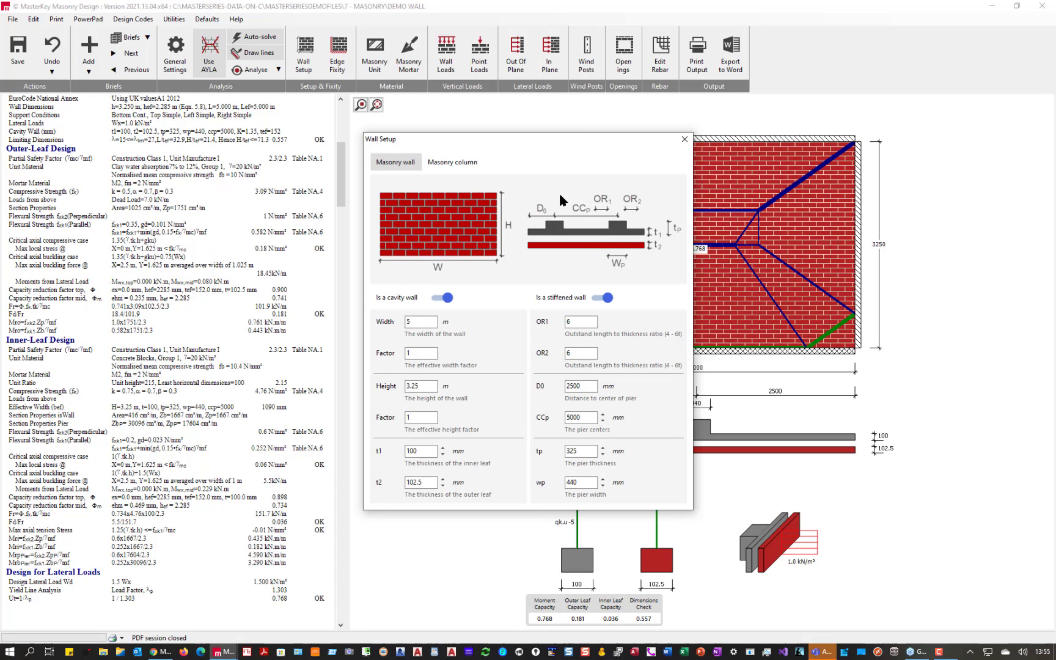
mouse_move(519, 135)
mouse_down()
mouse_move(455, 302)
mouse_move(464, 533)
mouse_move(341, 158)
mouse_move(314, 113)
mouse_up()
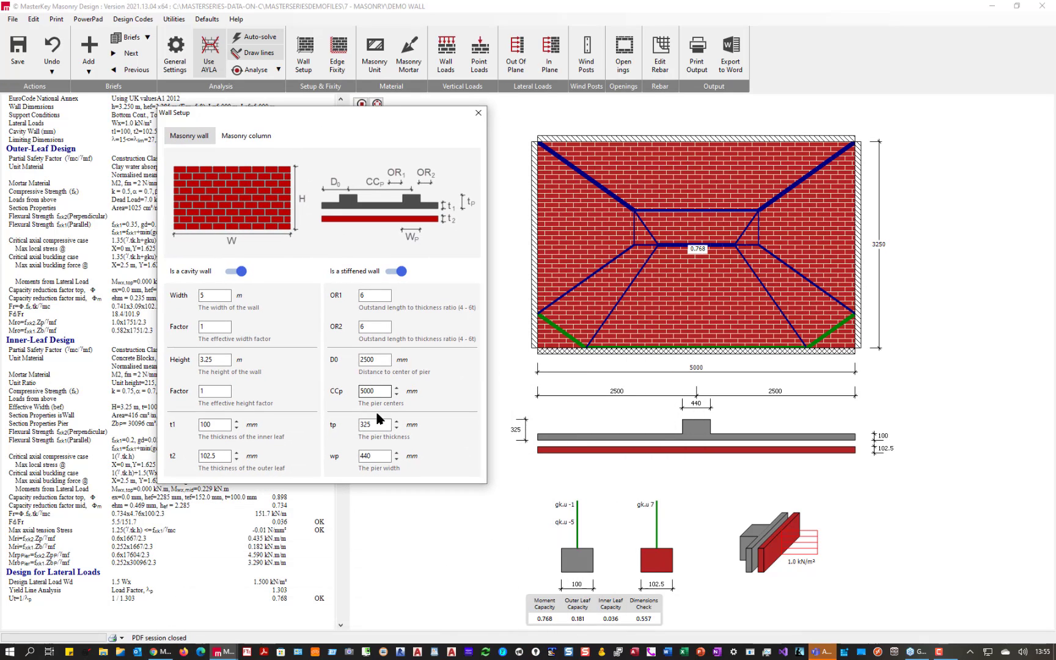
Set the distance to the pier centre D0 to 0 mm and the pier centres CCp to 3000 mm.
click(374, 363)
drag(378, 360, 307, 367)
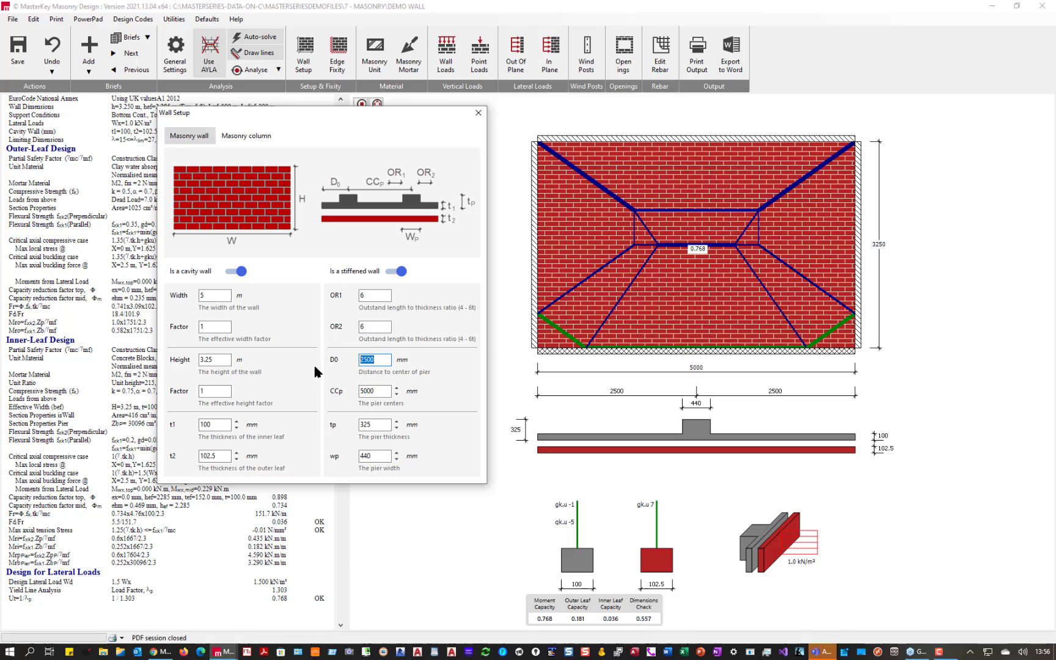
text(0)
click(375, 394)
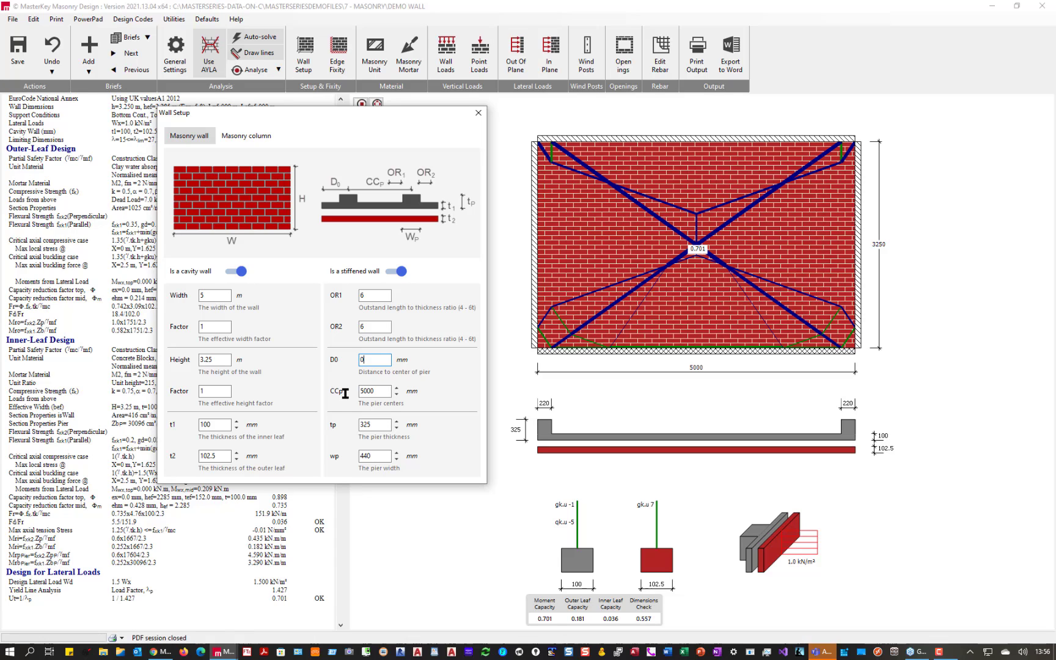
click(367, 391)
key(shift+Left)
text(3)
key(Tab)
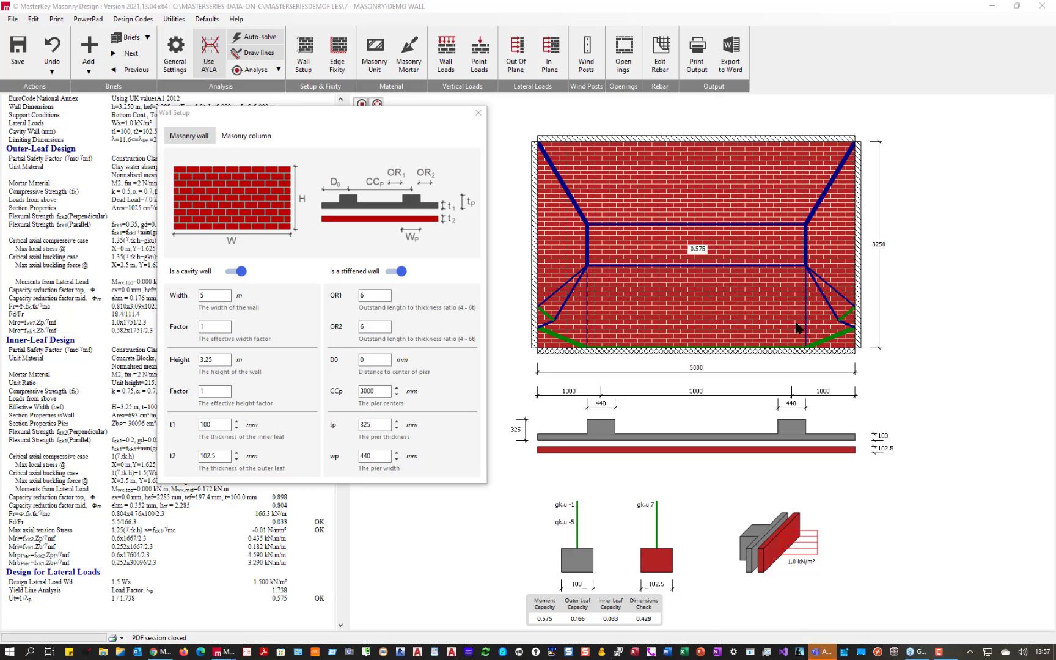
click(479, 114)
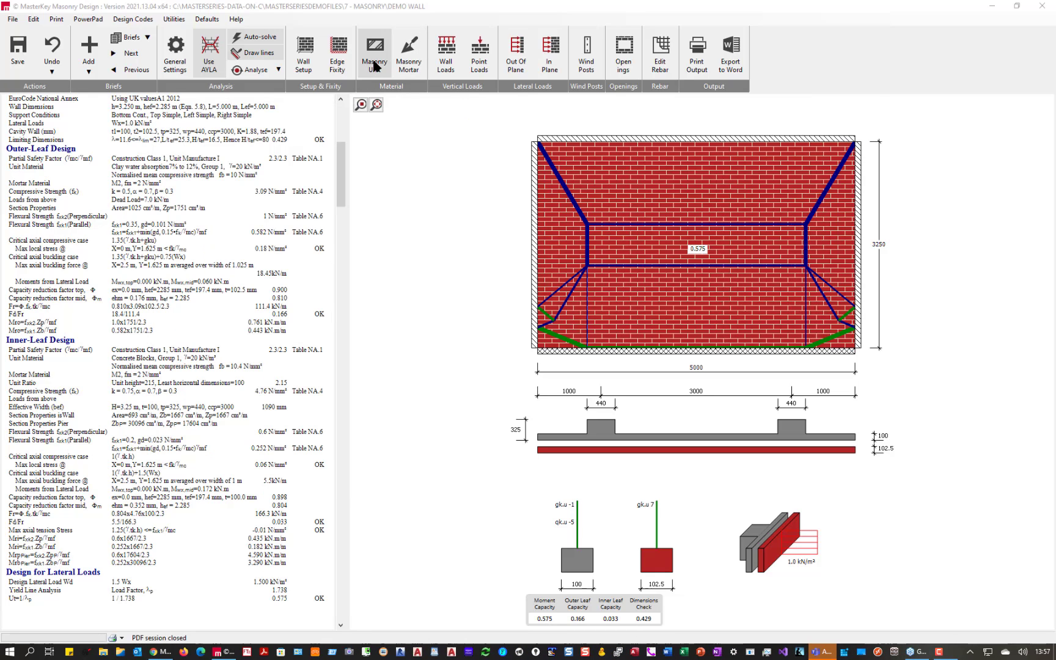
Review the masonry unit properties of the inner and outer leaves.
click(374, 57)
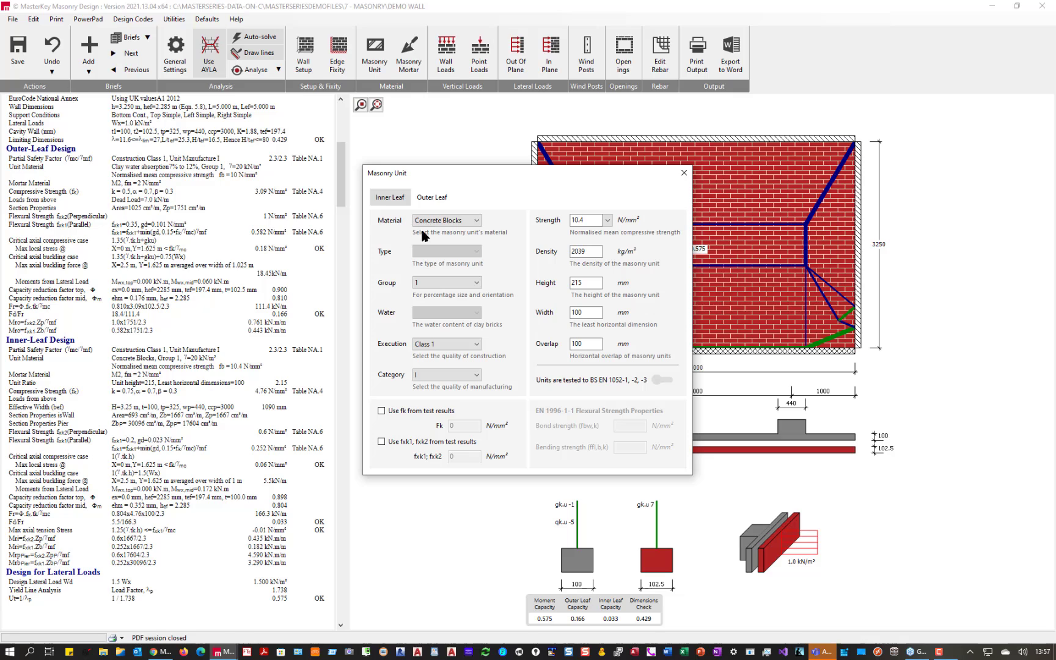
click(432, 198)
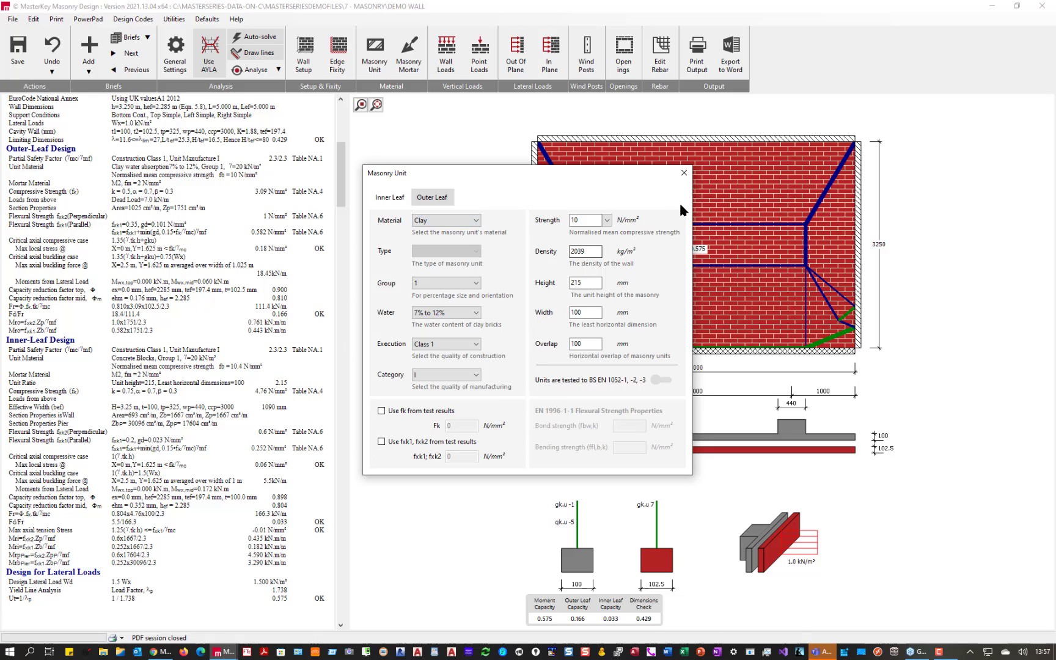
click(684, 173)
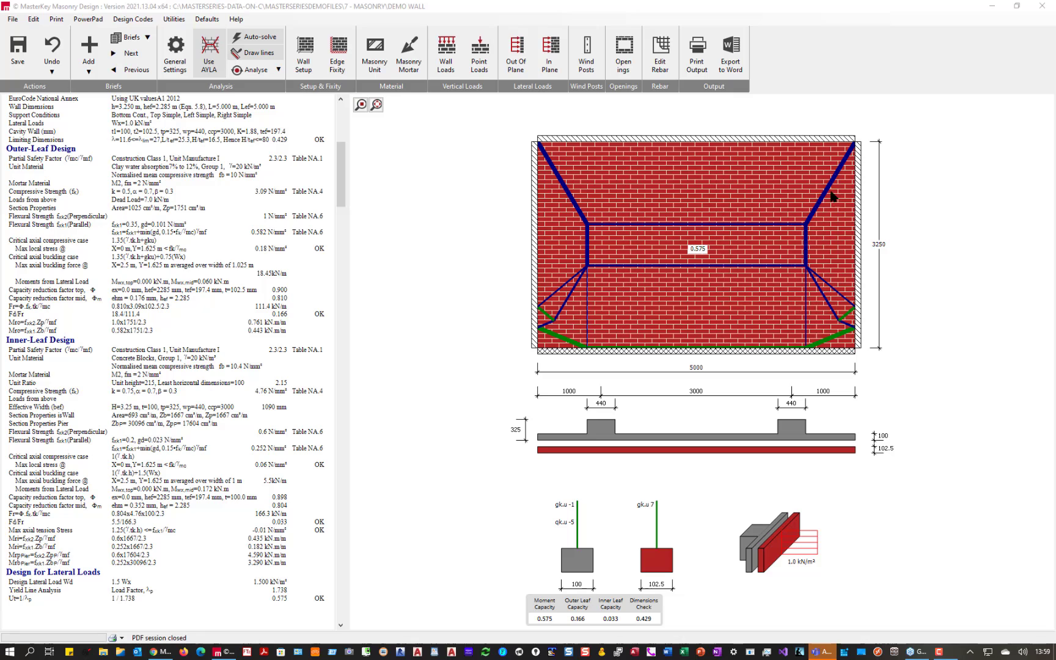
Enable inner-leaf reinforcement with the Bekaert Murfor Compact I-50 (Red) product and place it in parallel pairs with 50 mm spacing.
click(663, 74)
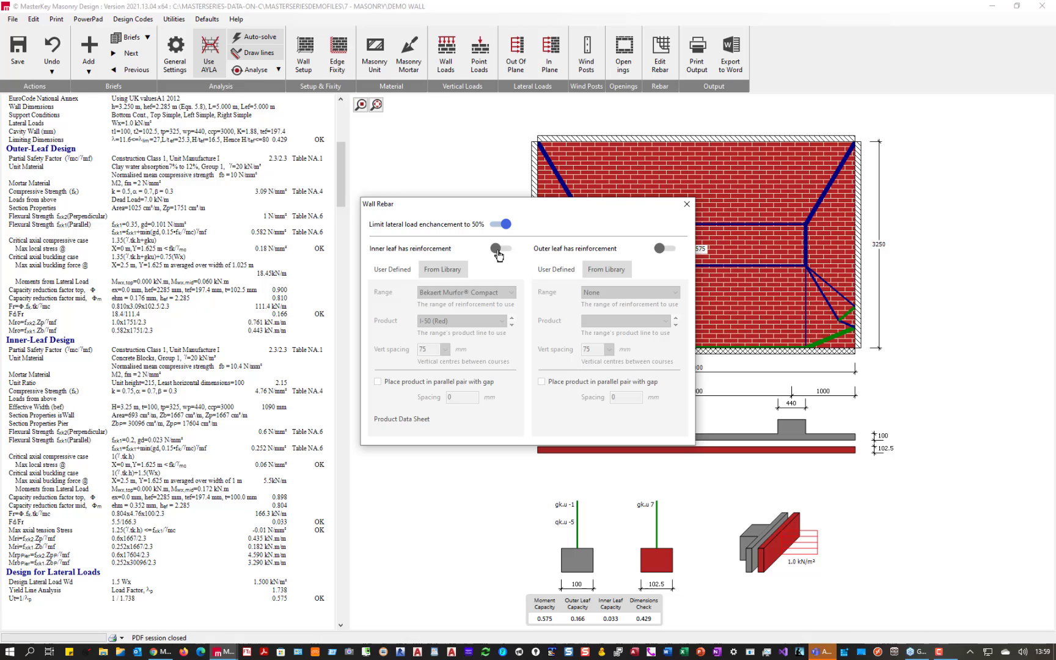
click(500, 224)
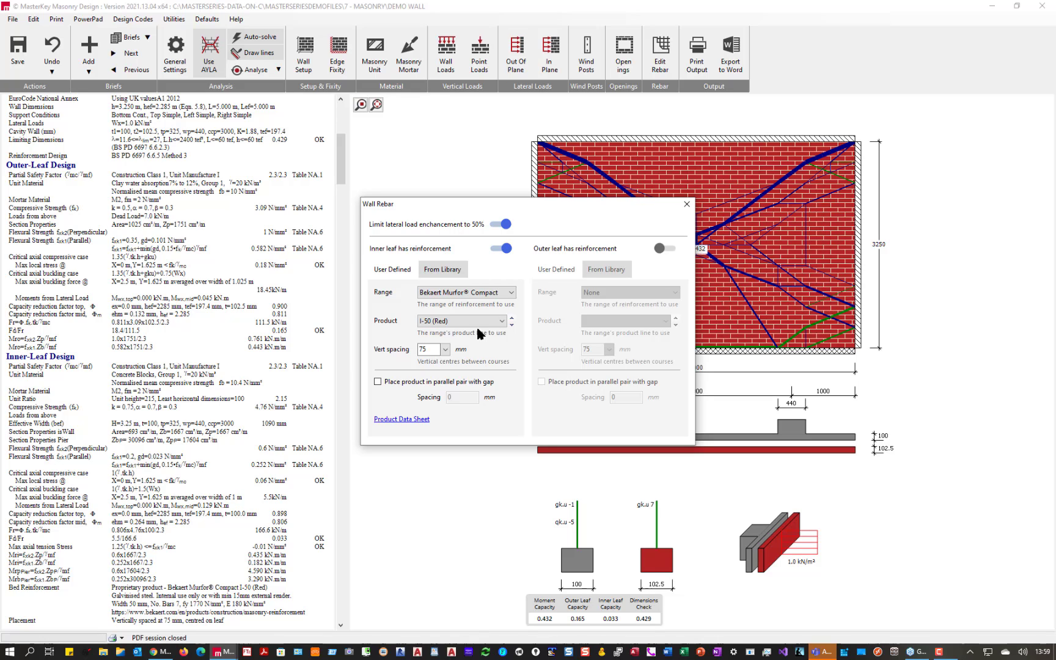
click(377, 381)
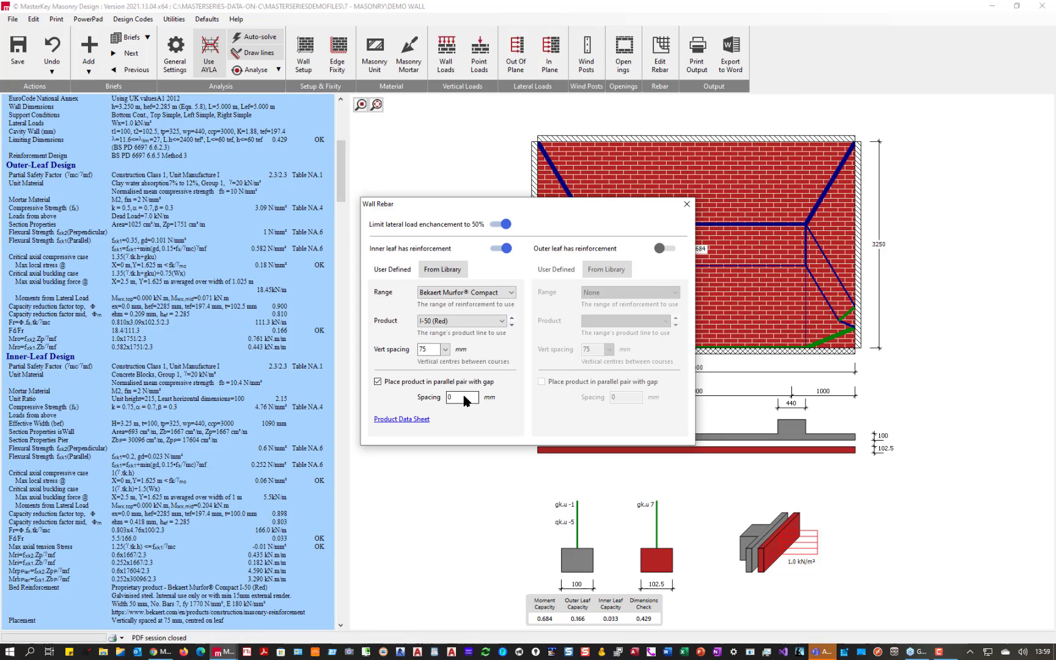
double_click(455, 398)
text(5)
text(0)
View the reinforcement's product data sheet on the Bekaert website, accepting its cookies, and return to close the wall rebar settings.
click(399, 426)
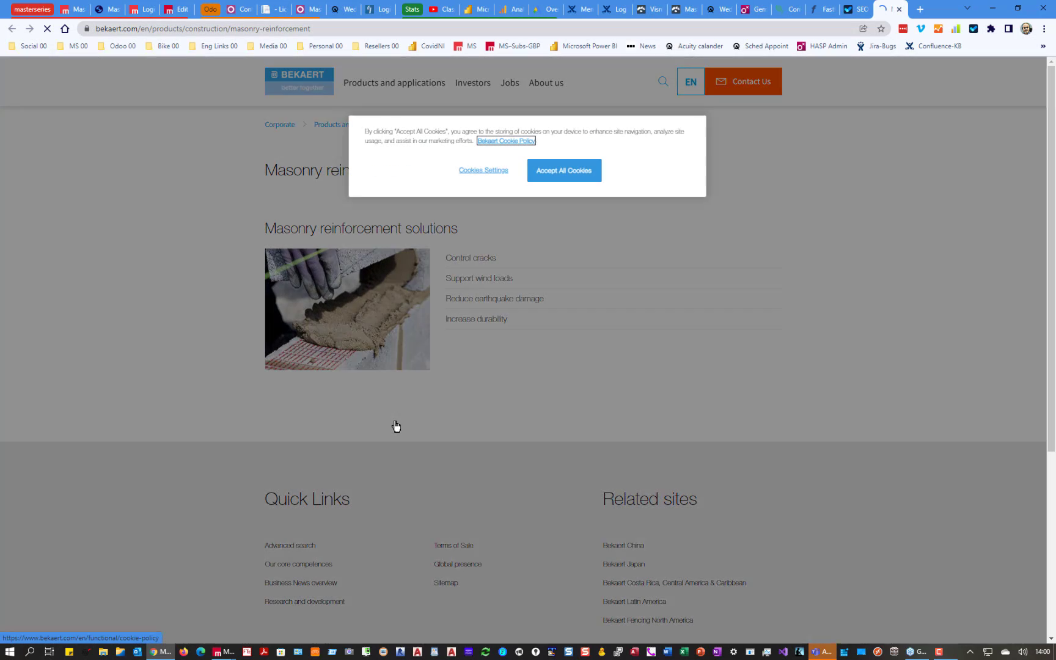
click(558, 171)
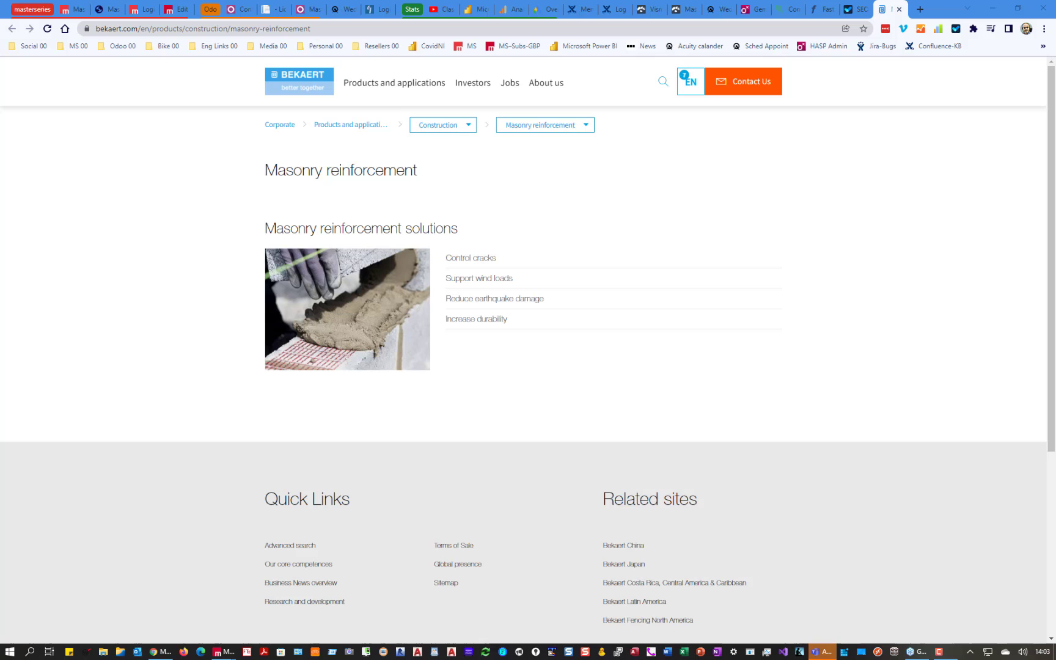
click(993, 9)
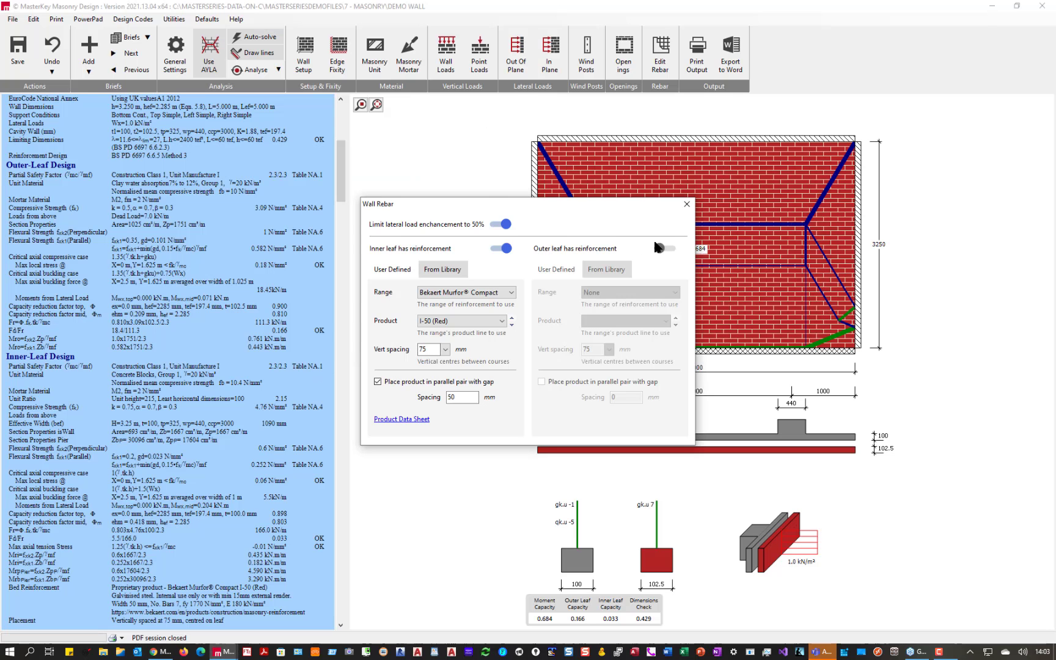
click(684, 205)
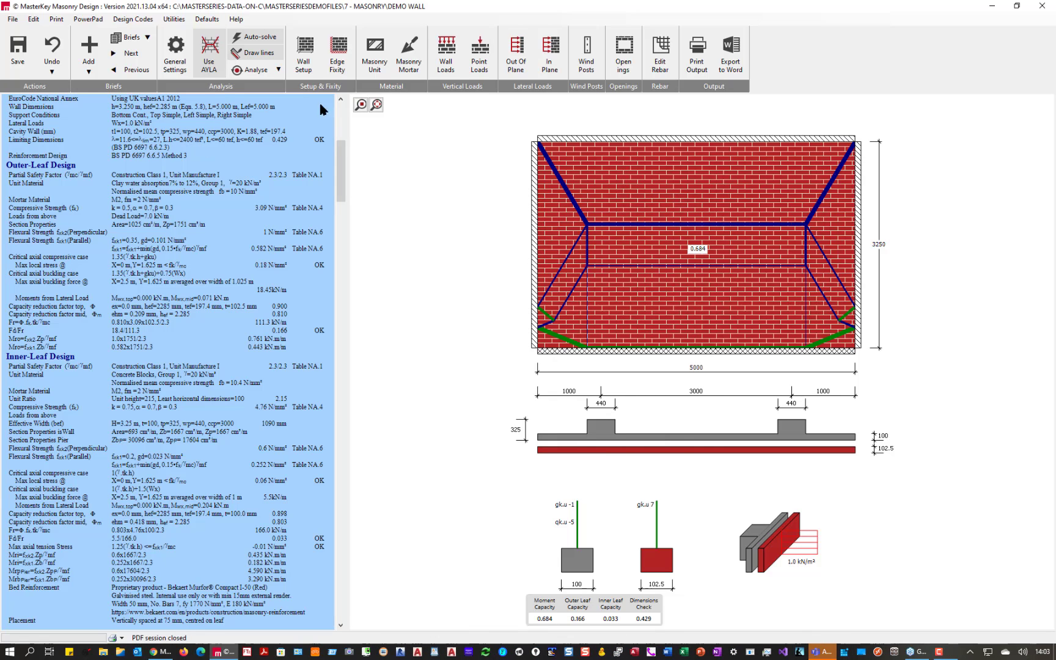
Open the brief 001 Overview.
click(146, 39)
click(144, 38)
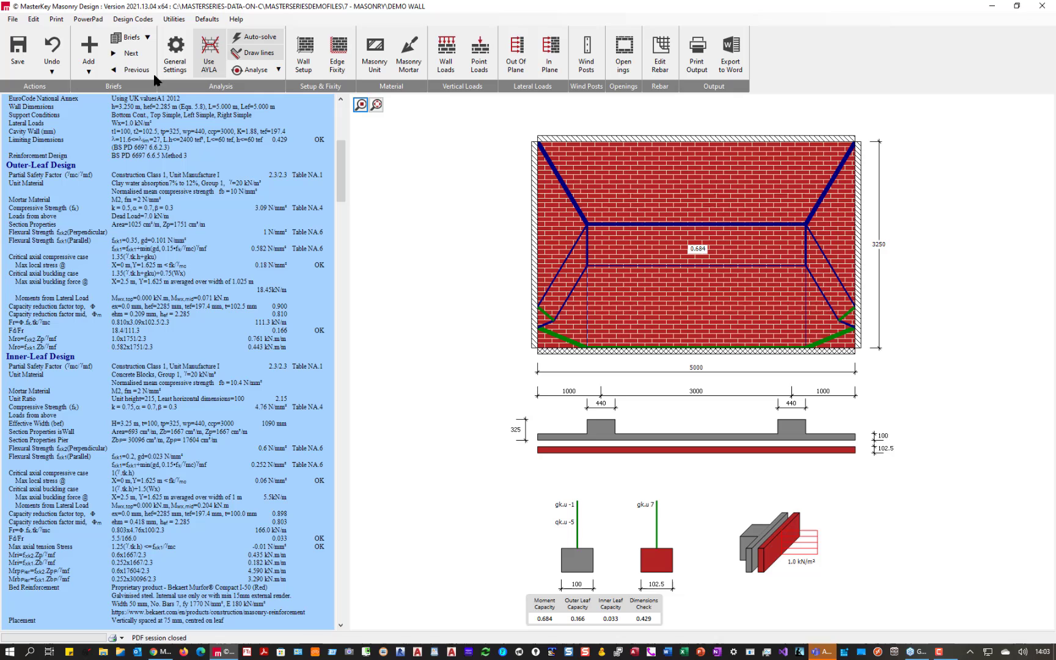
click(144, 38)
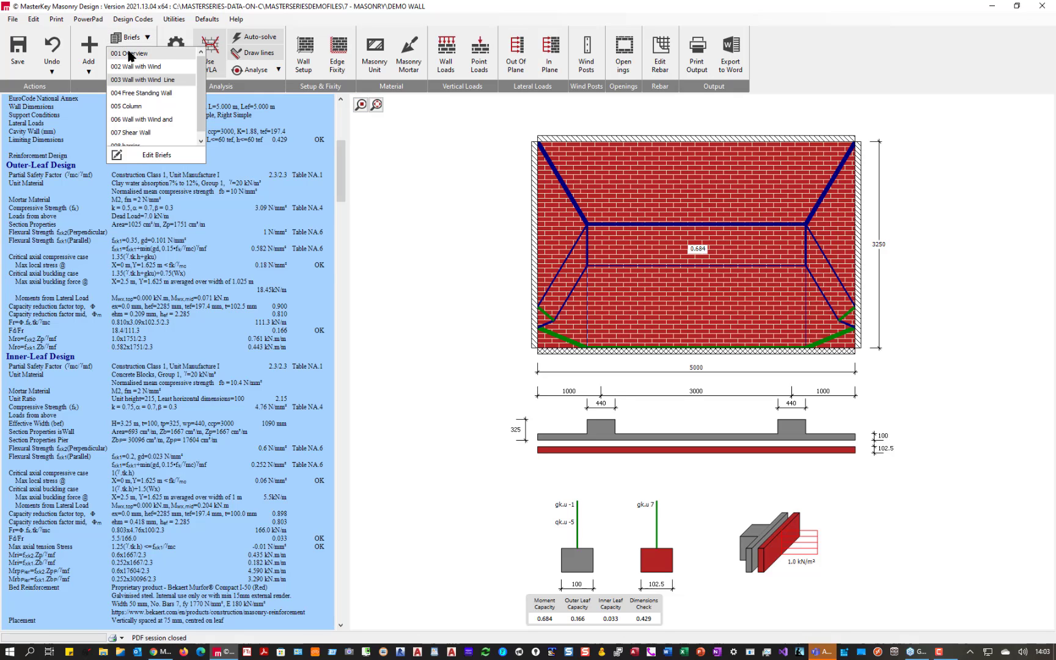
click(130, 53)
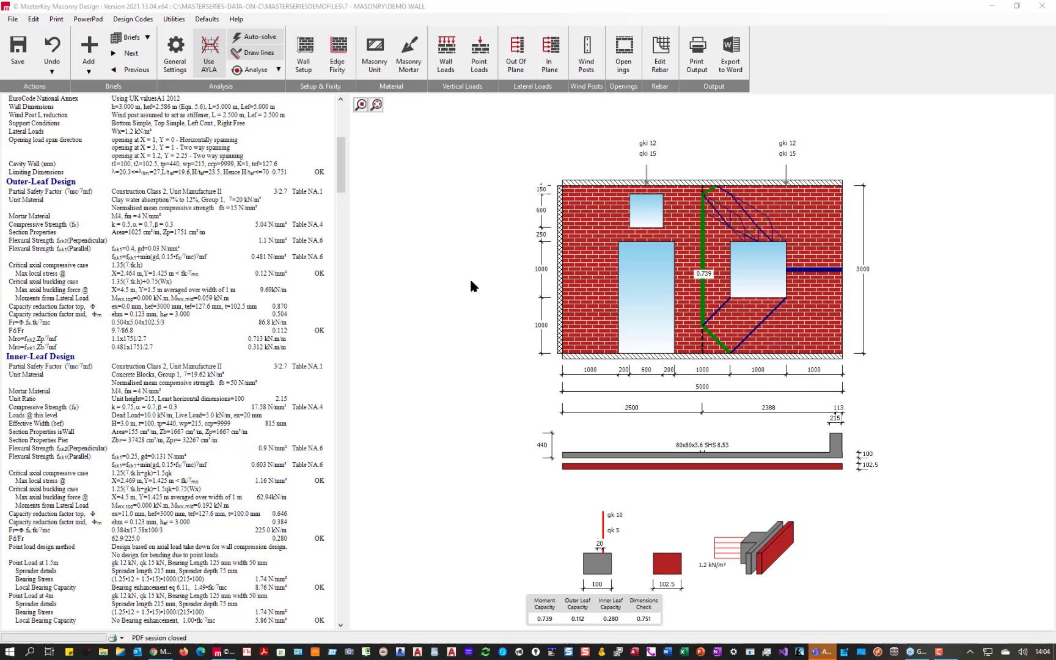
Switch the wall's wind post at 2.5 m to the user-defined anco XYZ with capacity 2.2 and inspect it in plan.
click(585, 71)
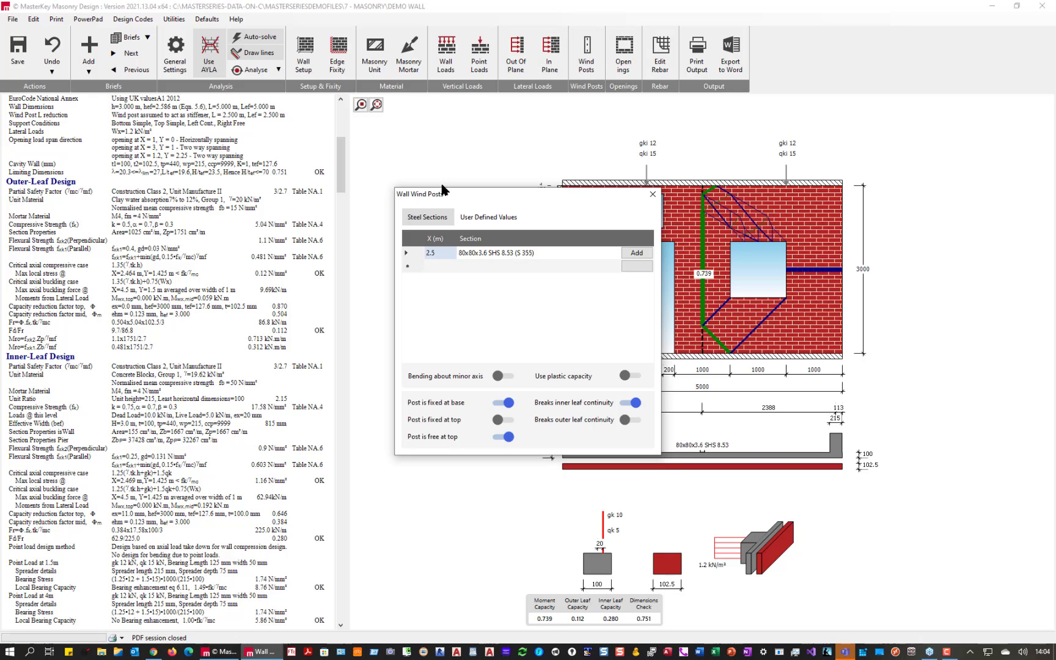
click(484, 216)
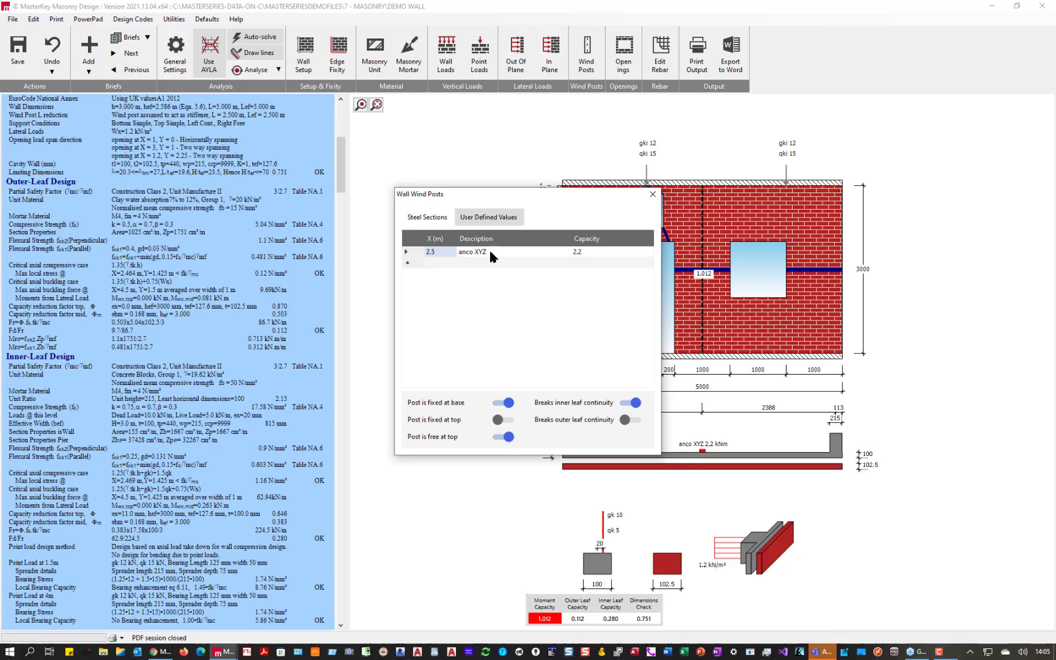
click(585, 247)
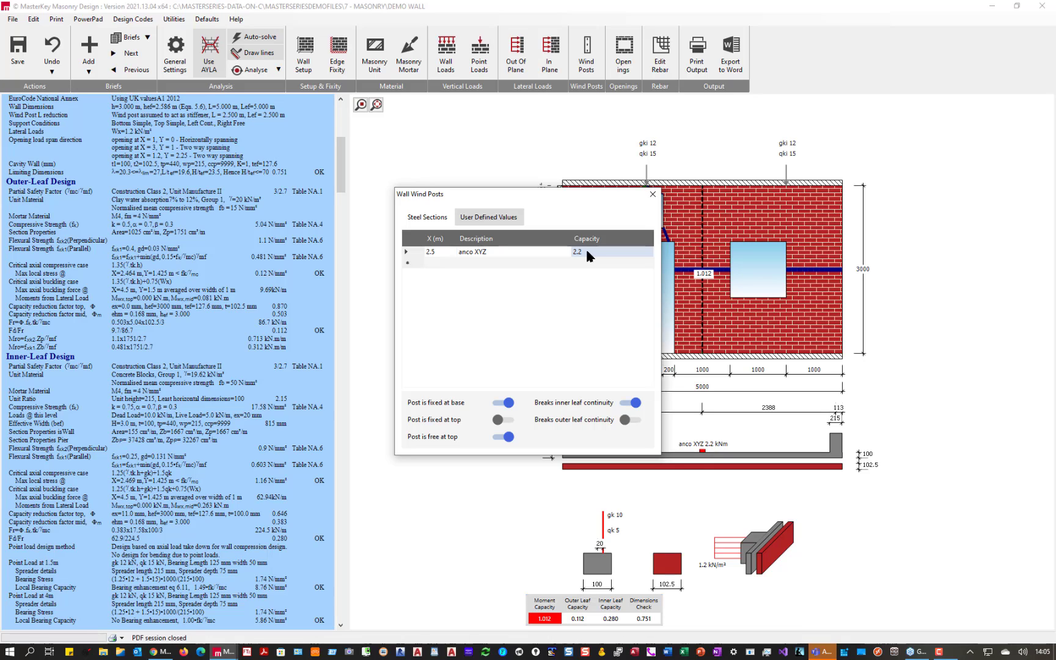
click(651, 194)
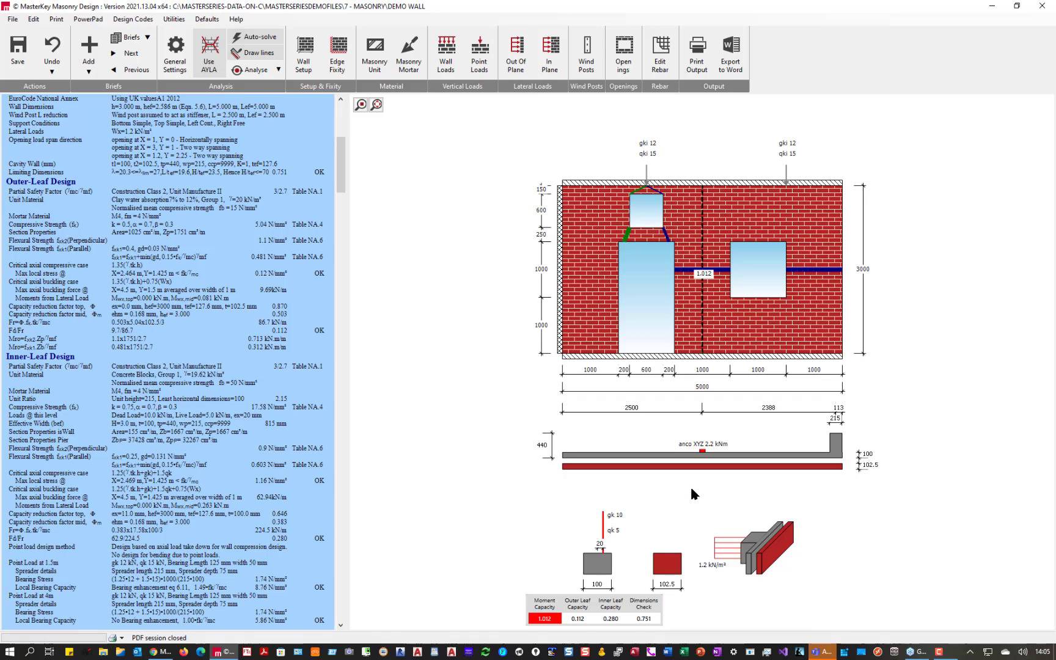
scroll(694, 467, up, 5)
scroll(696, 471, up, 1)
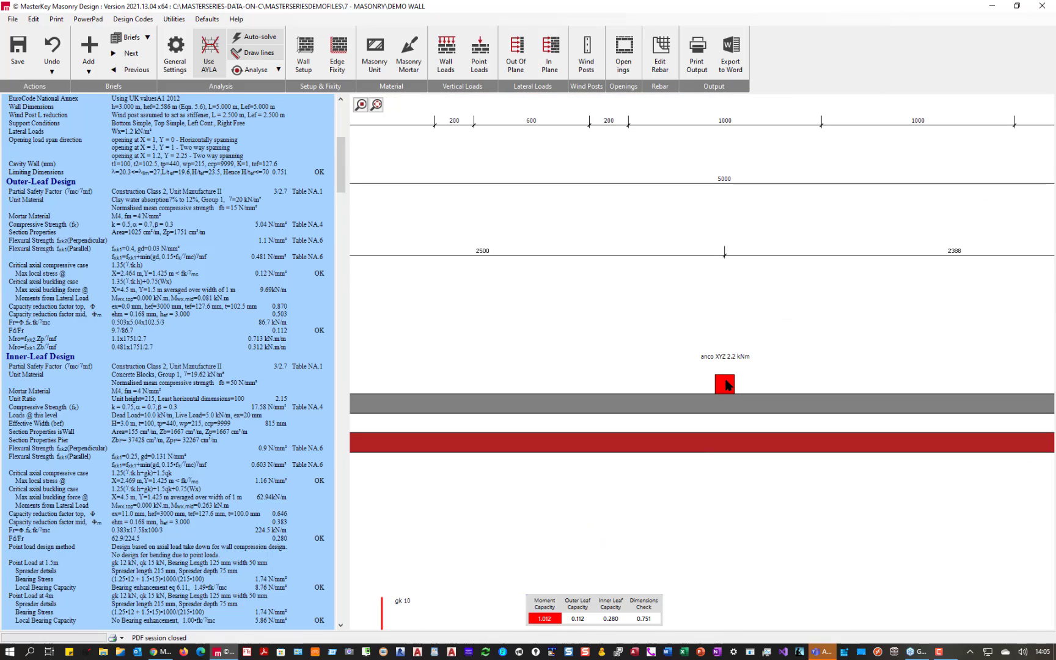